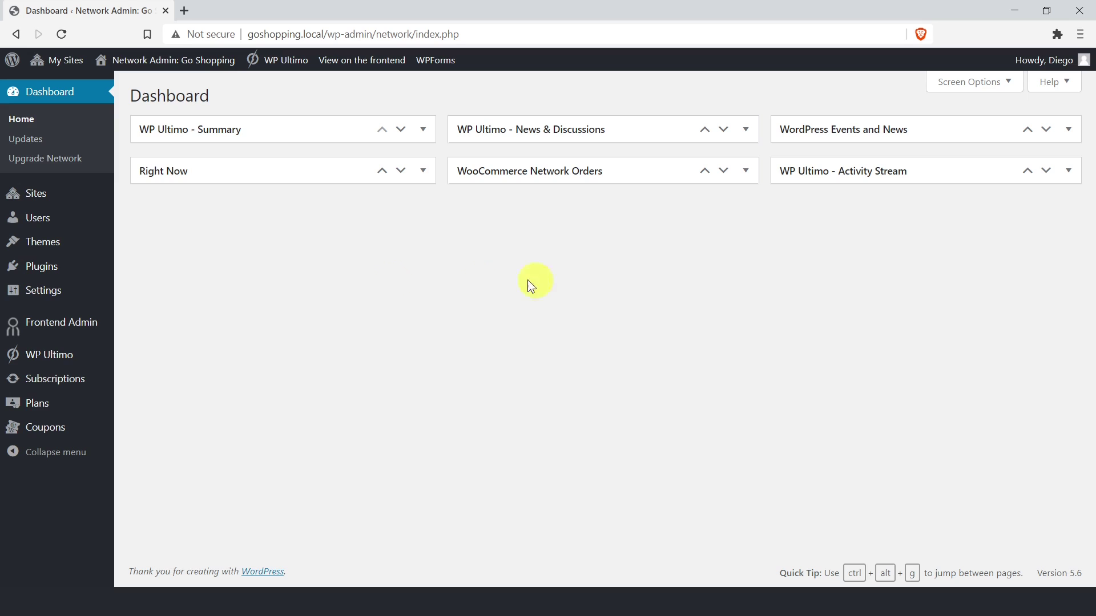
- Check the Elementor Header Footer & Blocks, WP Menu Icons and Shortcode in Menus plugins, then list all sites
mouse_move(41, 268)
left_click(174, 278)
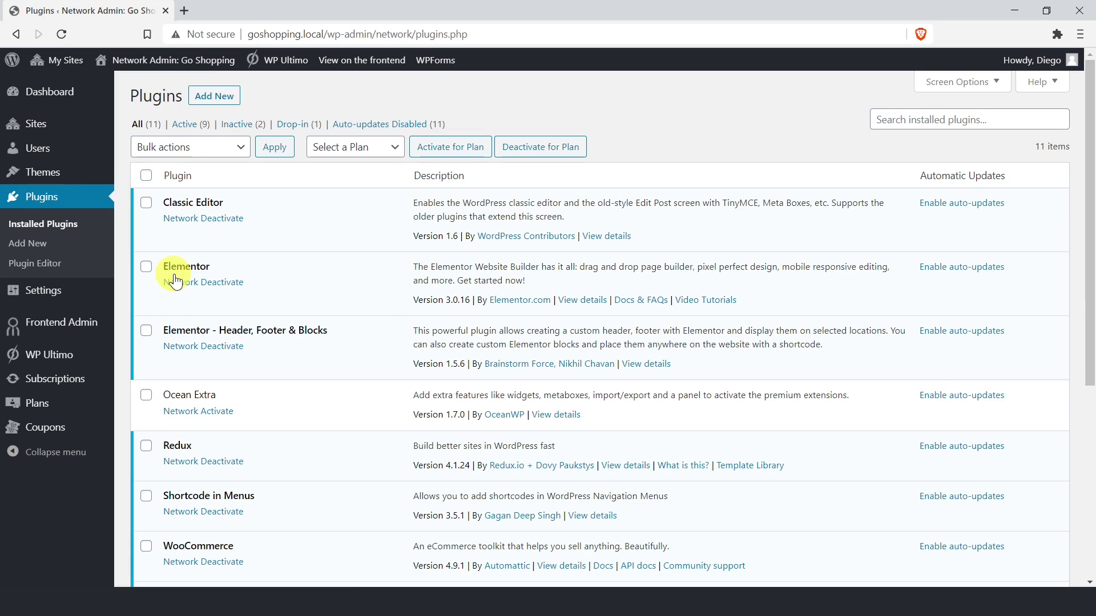
left_click_drag(163, 329, 378, 328)
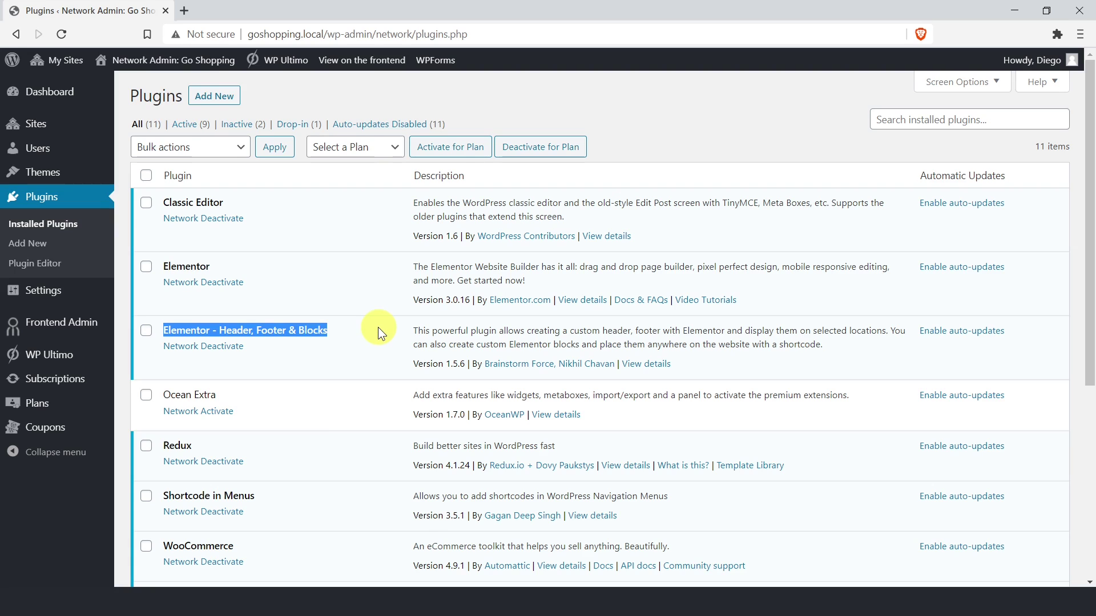
scroll(378, 327, "down", 5)
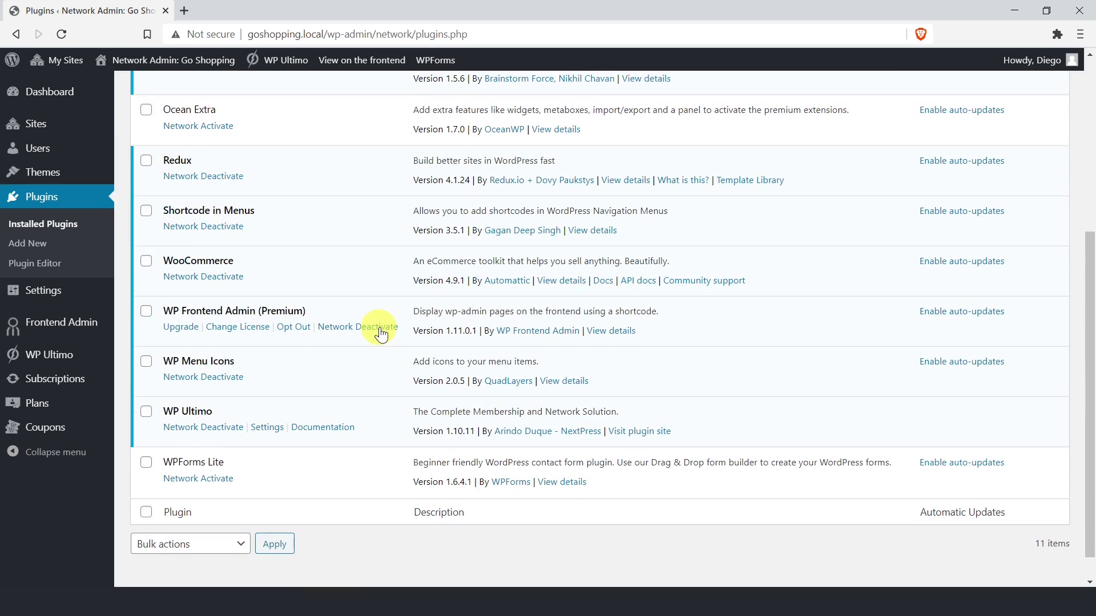
left_click_drag(170, 361, 264, 365)
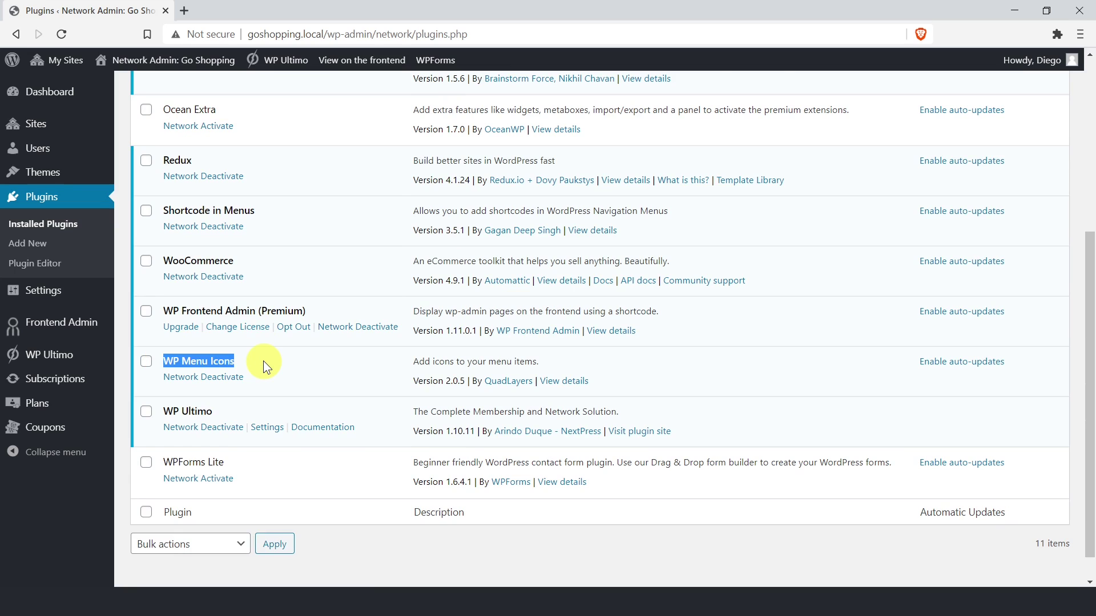
left_click_drag(159, 211, 272, 205)
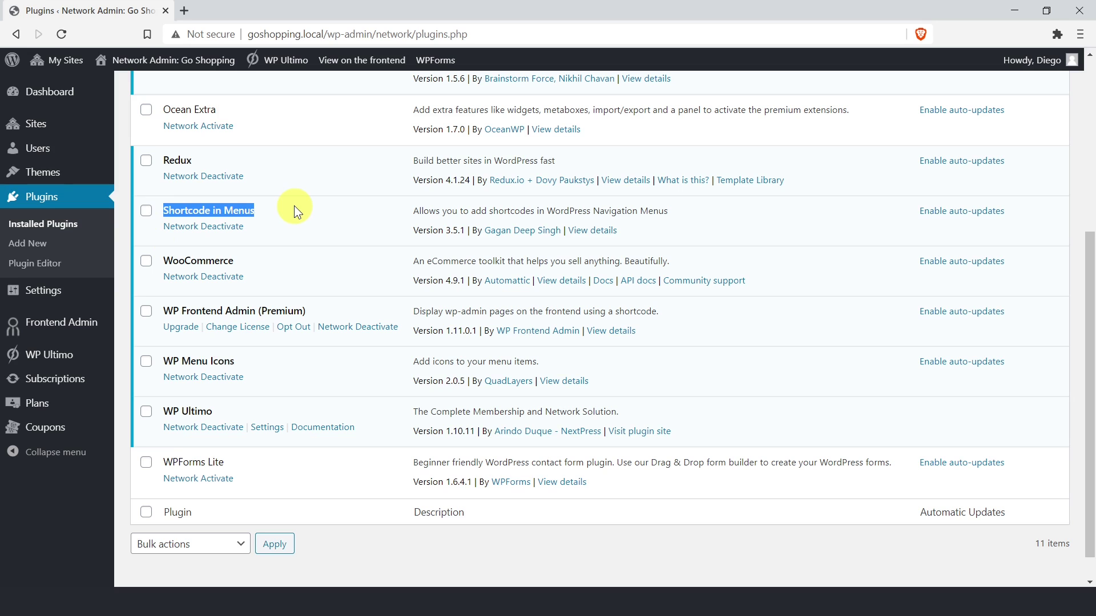
left_click(135, 128)
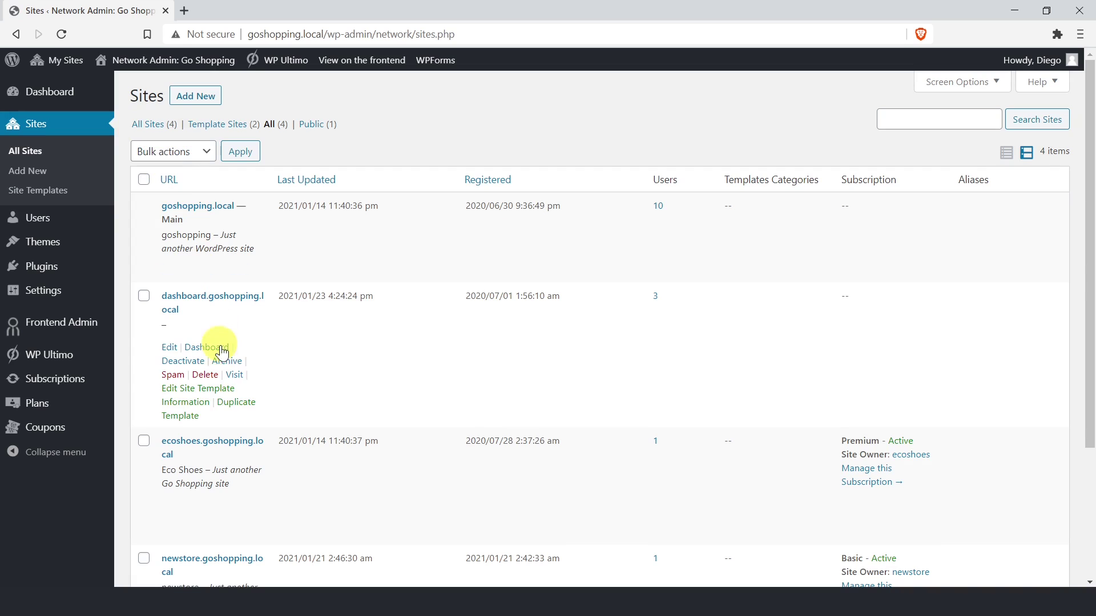
- Open the dashboard.goshopping.local site's Customizer in a new tab
left_click(215, 348)
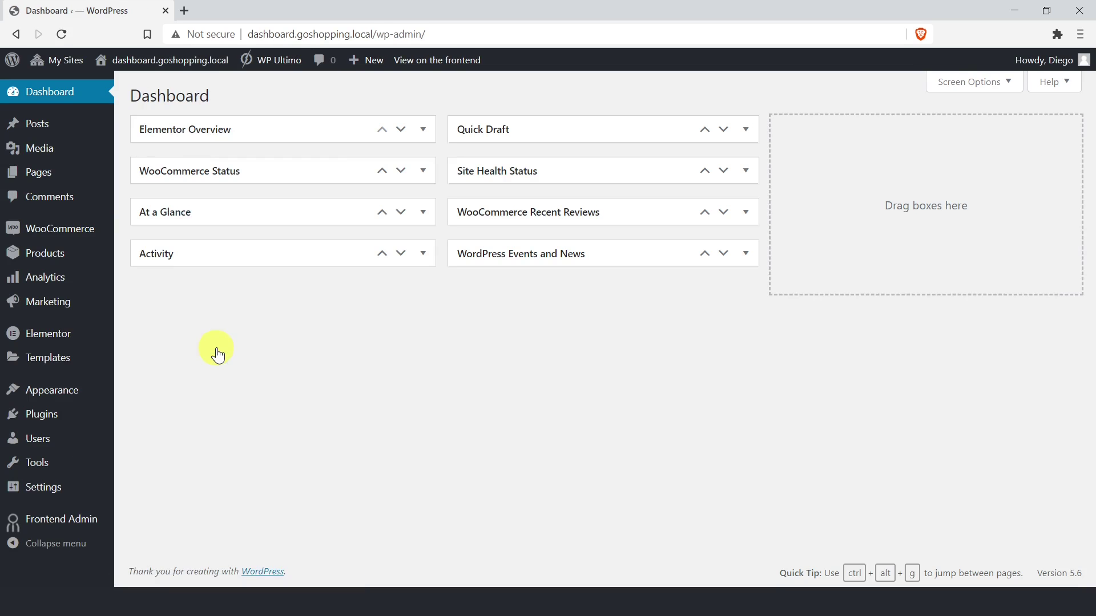
mouse_move(67, 396)
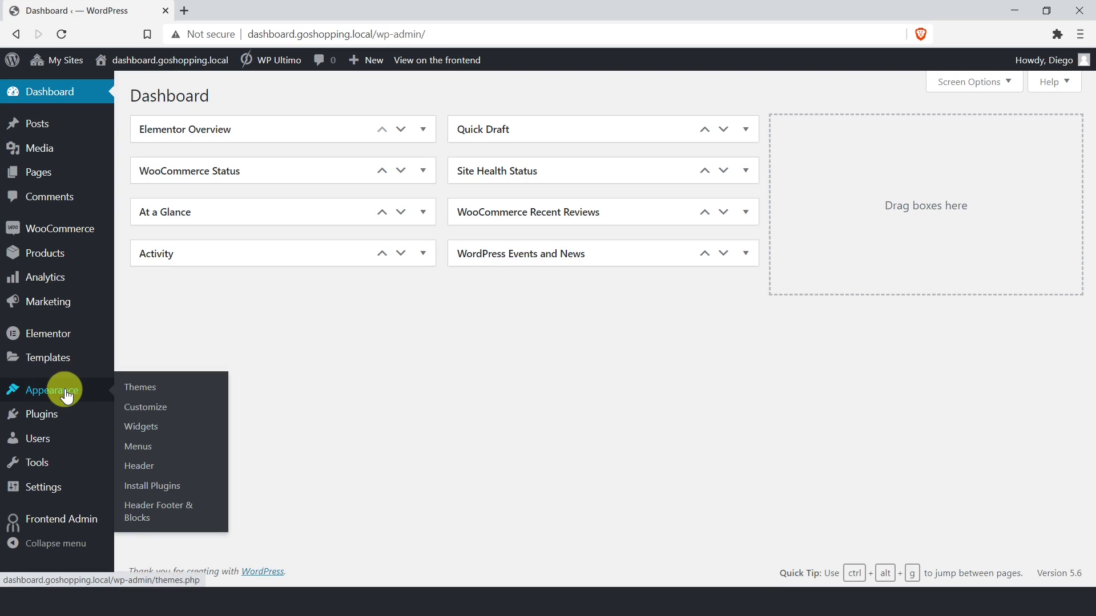
right_click(150, 407)
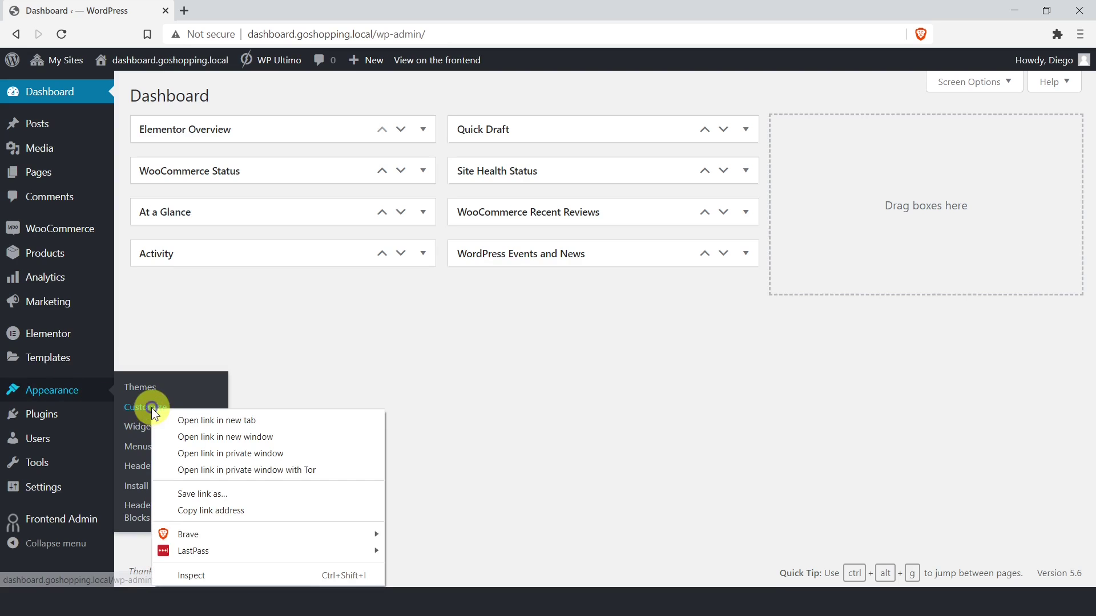
left_click(268, 419)
left_click(286, 12)
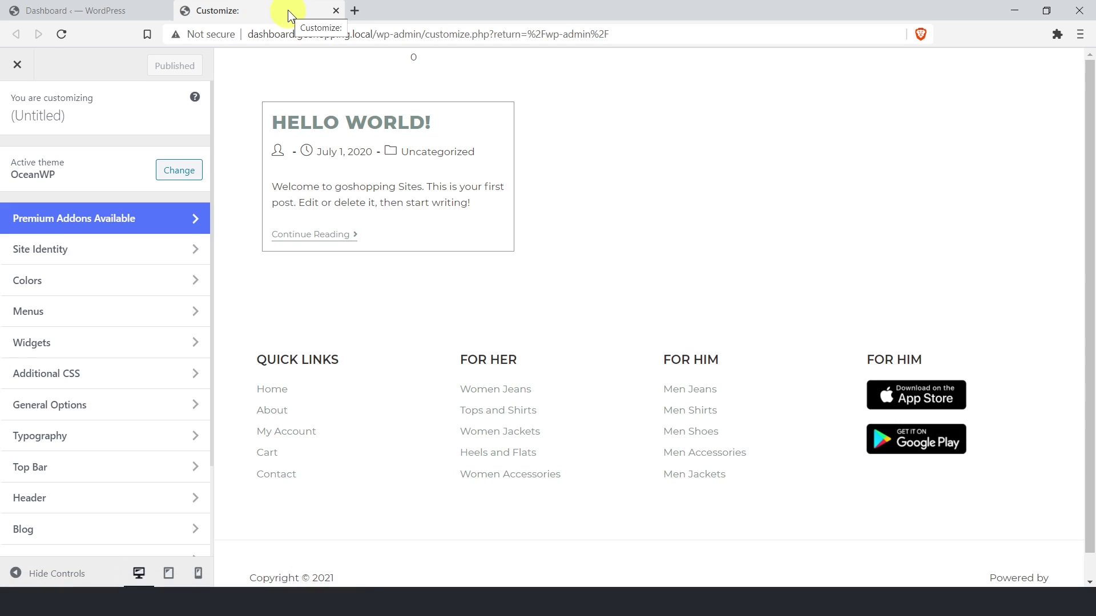
- Set the GoShopping image as the header logo, publish, and close the Customizer tab
left_click(118, 501)
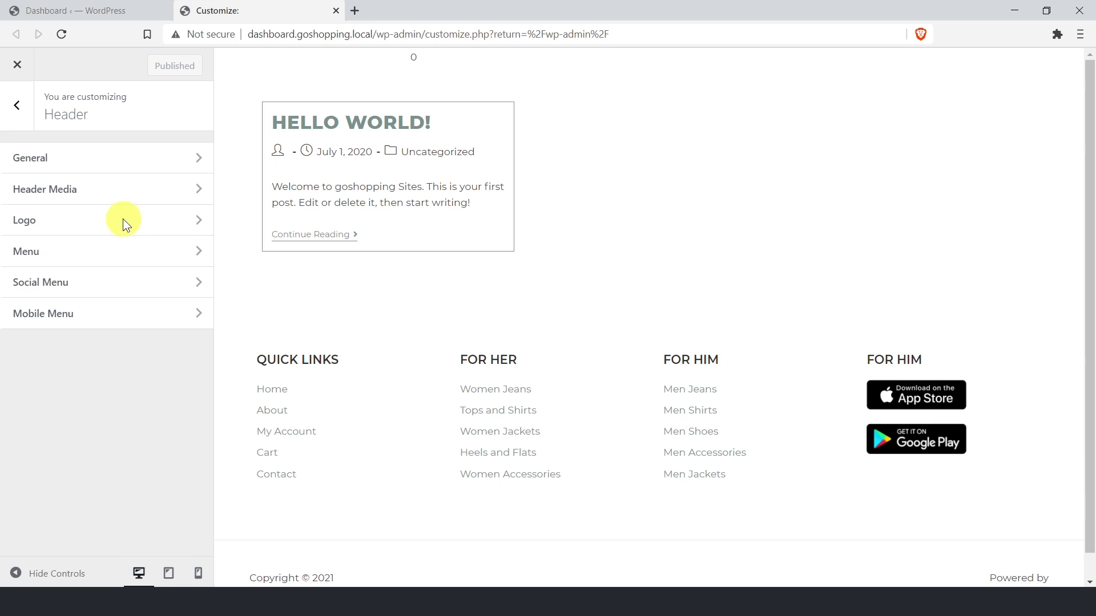
left_click(114, 222)
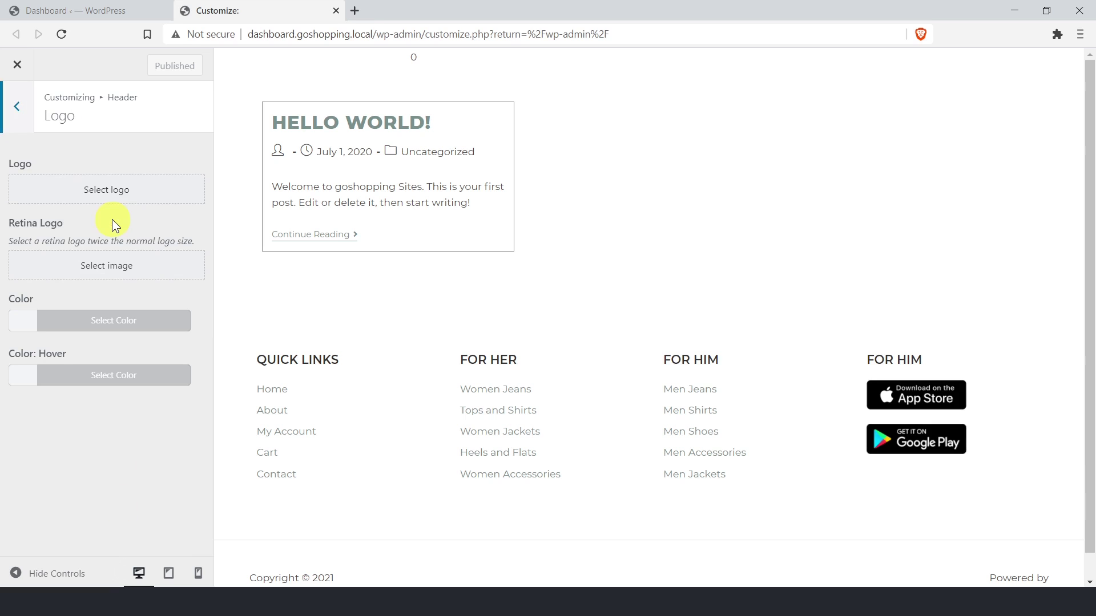
left_click(116, 200)
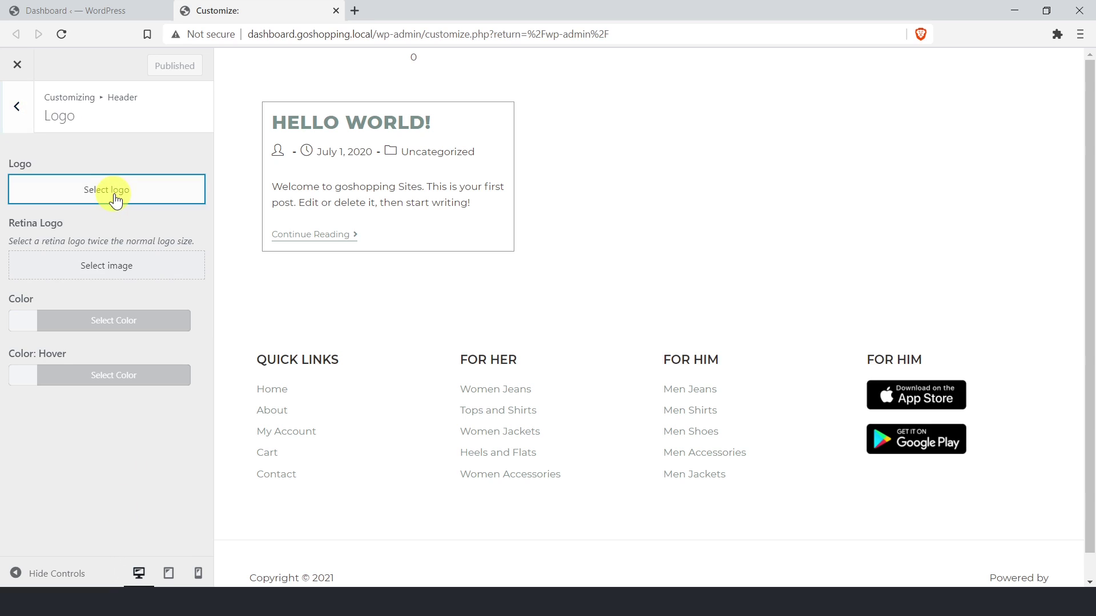
left_click(90, 233)
left_click(1042, 550)
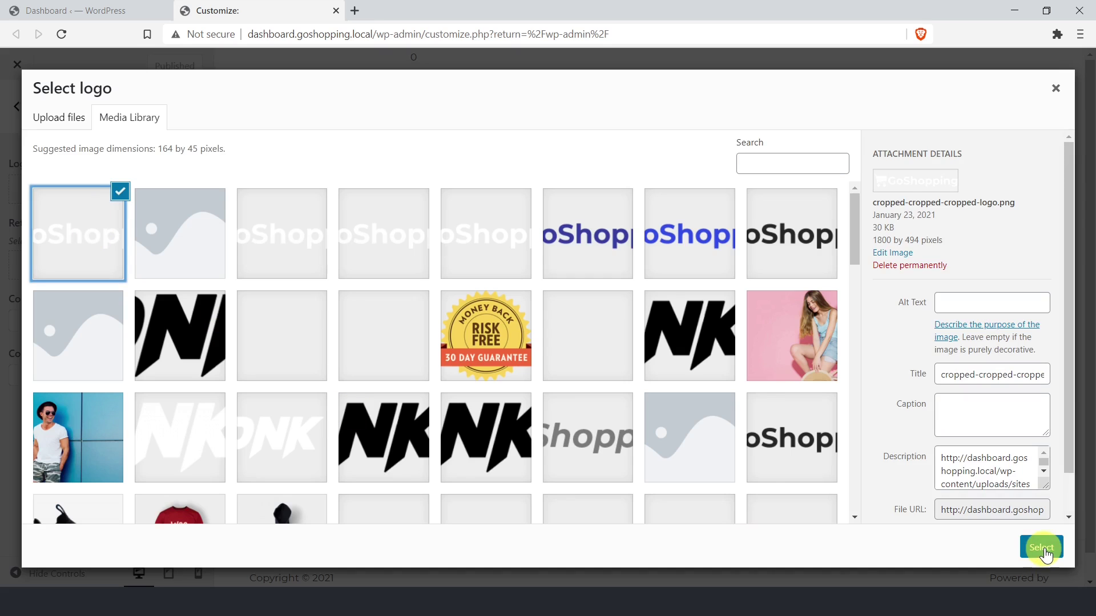
left_click(1041, 547)
left_click(146, 67)
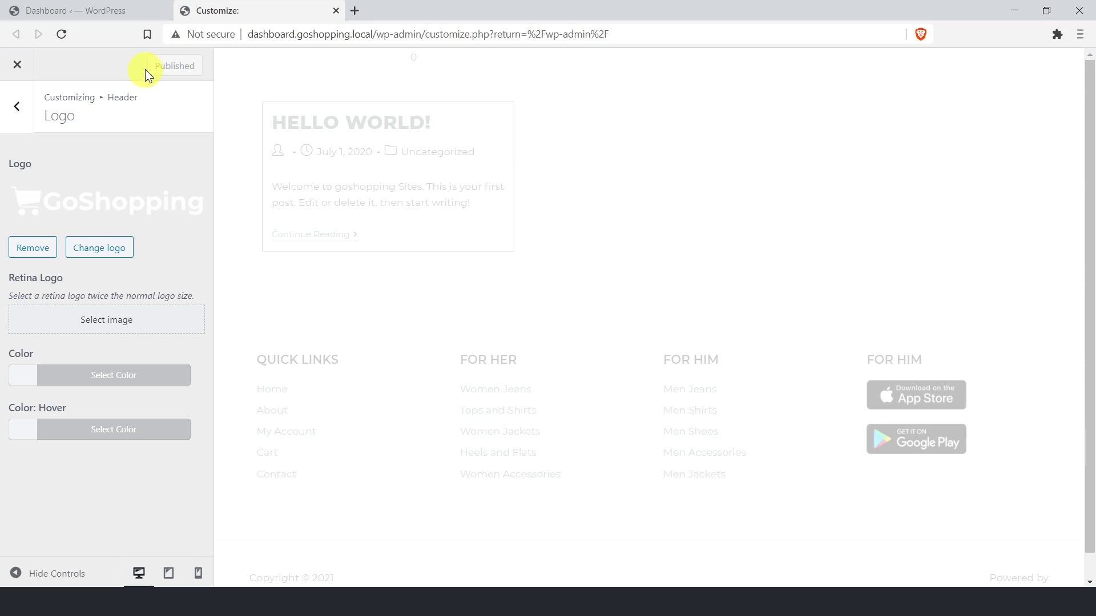
left_click(336, 10)
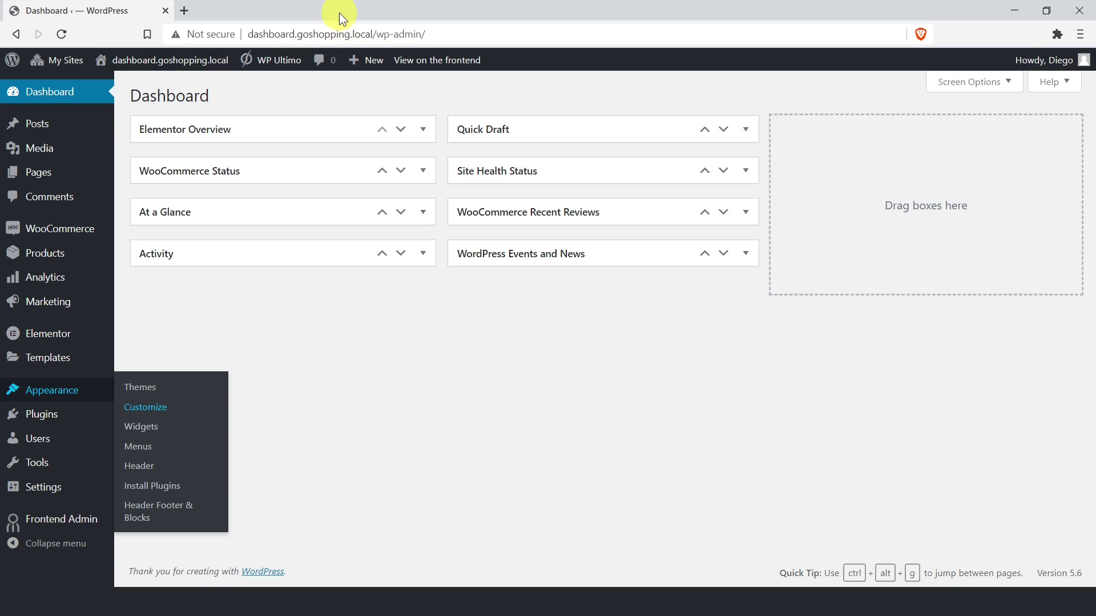
- Create a navigation menu named 'Menu' in Appearance > Menus
left_click(150, 447)
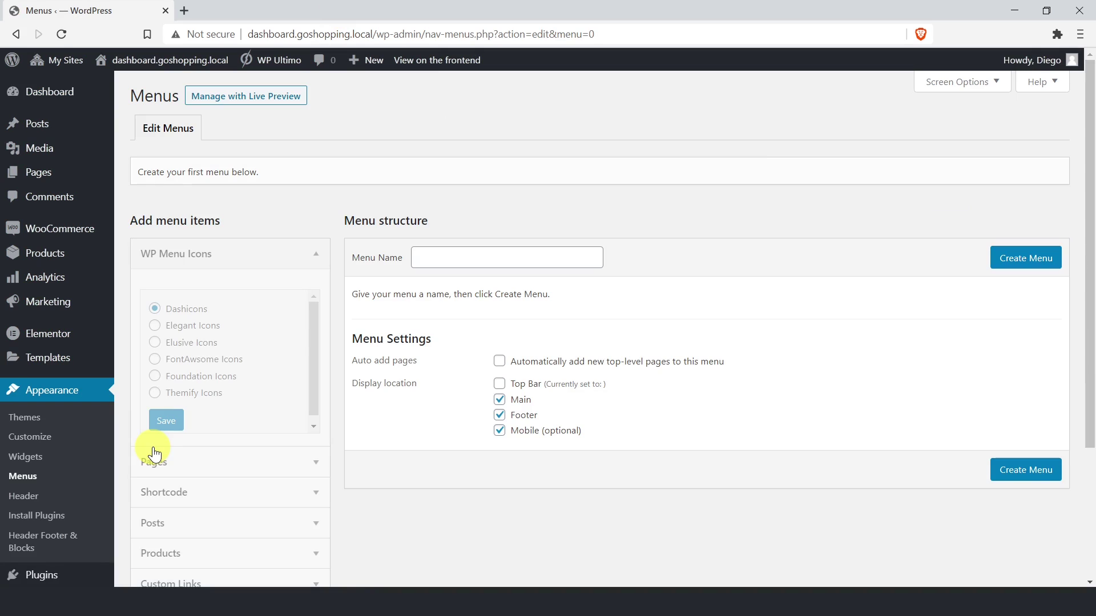
left_click(525, 258)
type("Menu")
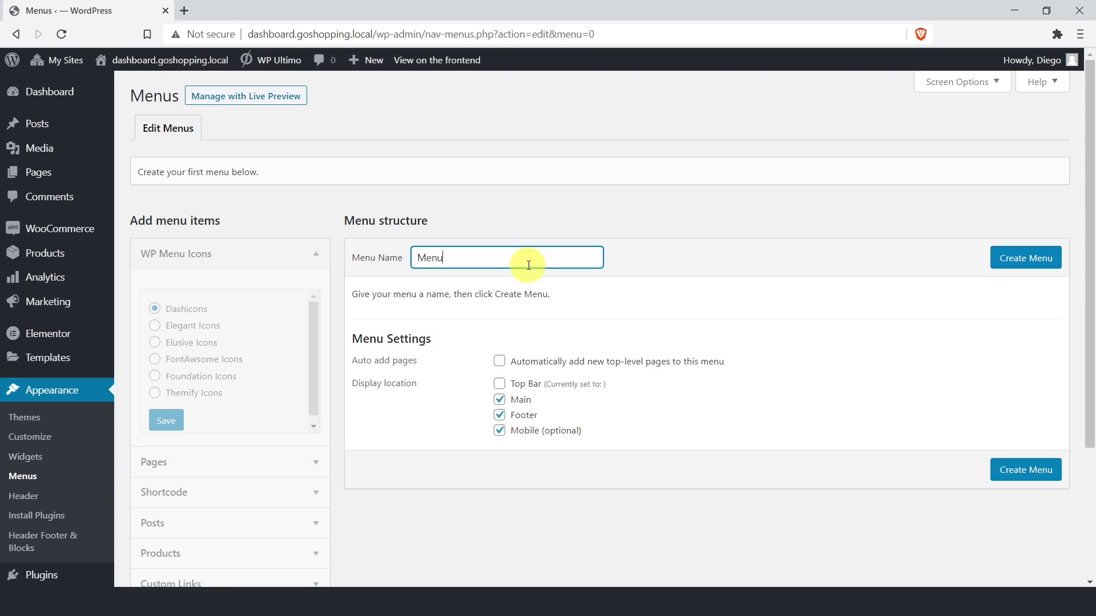
left_click(1043, 262)
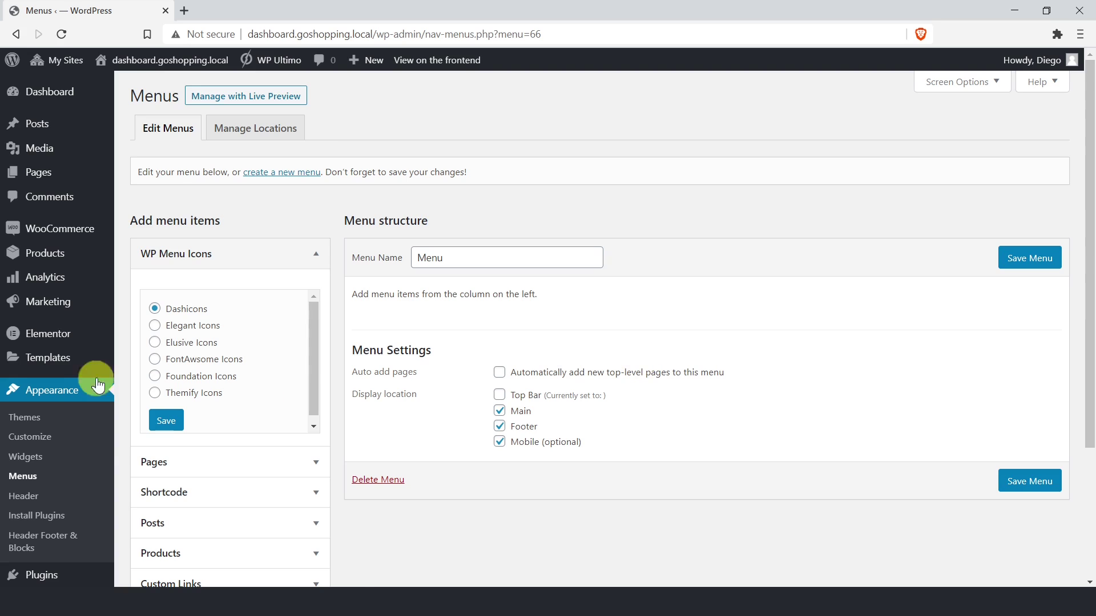
- Import the elementor 03.json file from Saved Templates using Import Templates
mouse_move(49, 359)
left_click(139, 361)
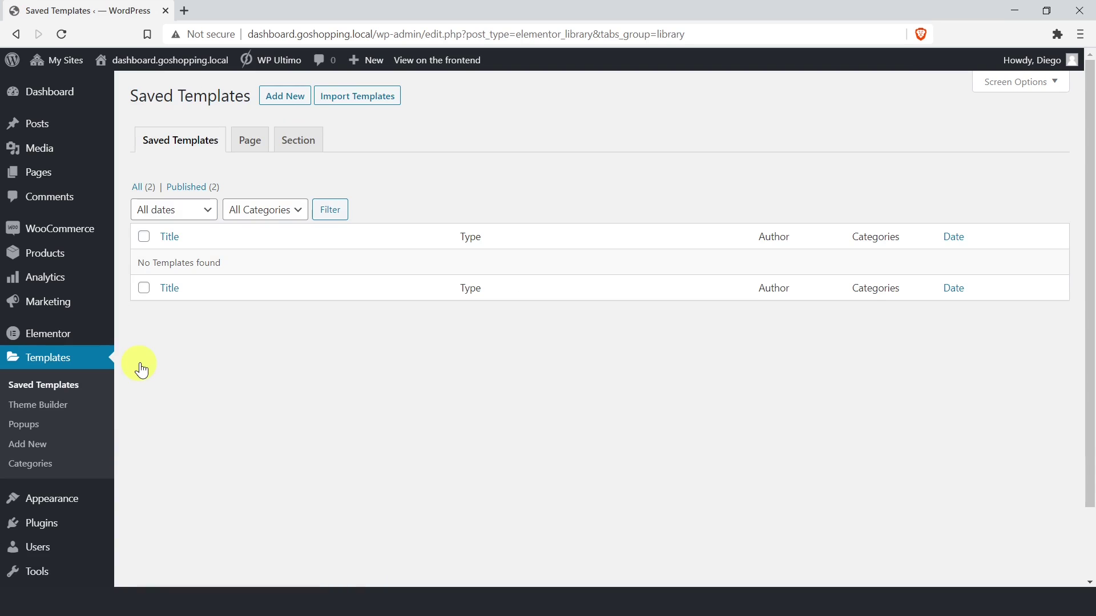
left_click(350, 103)
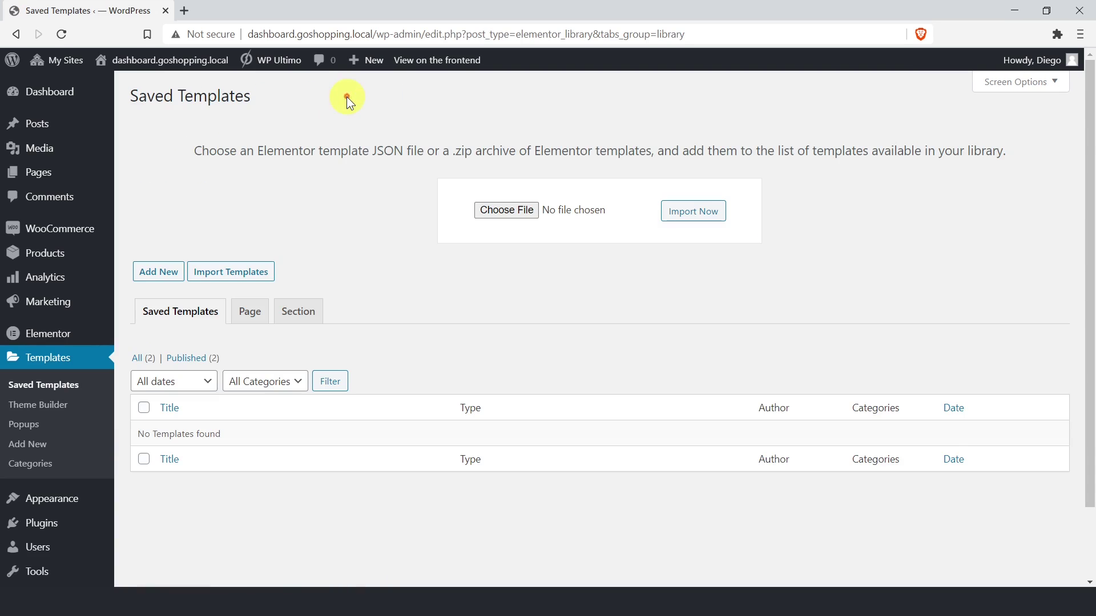
left_click(505, 209)
scroll(506, 208, "down", 3)
left_click(467, 253)
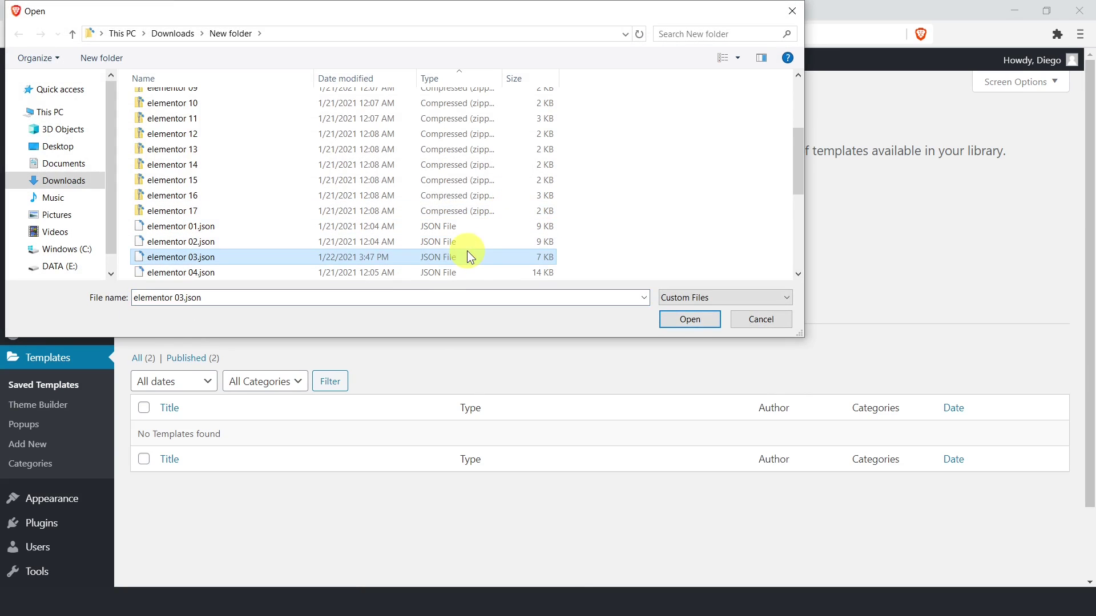
left_click(690, 320)
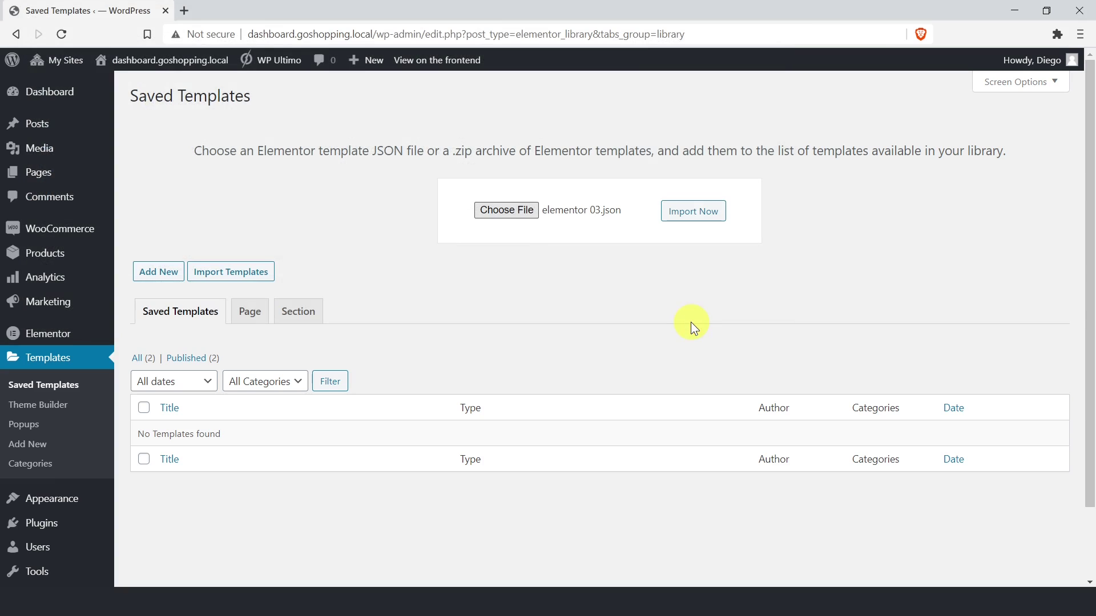
left_click(696, 220)
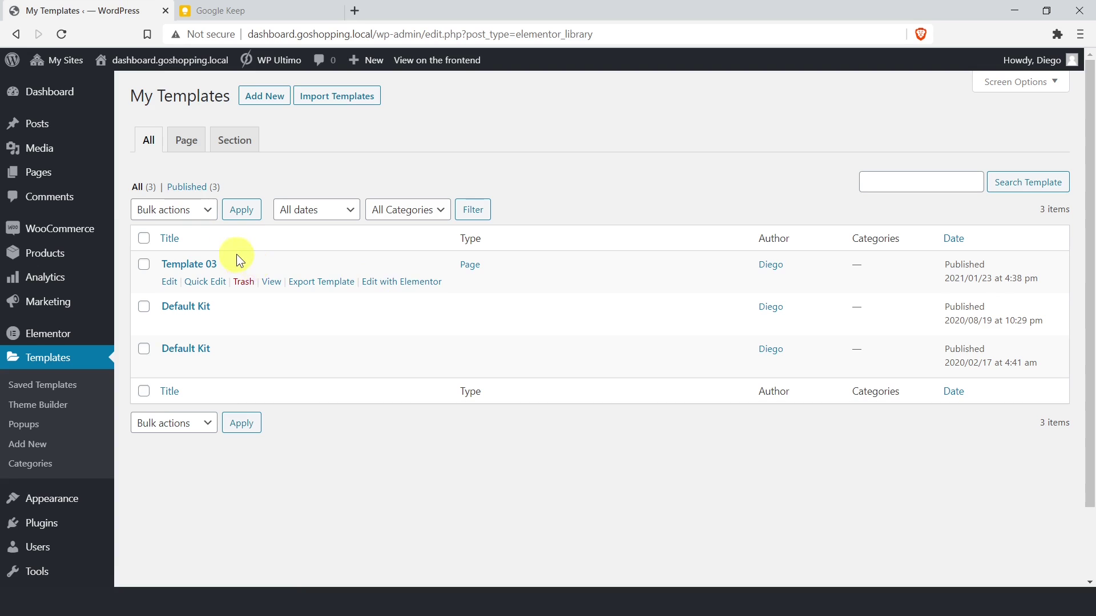
- Create a page titled 'Products' and set its Elementor page layout to Elementor Canvas
mouse_move(53, 168)
left_click(153, 195)
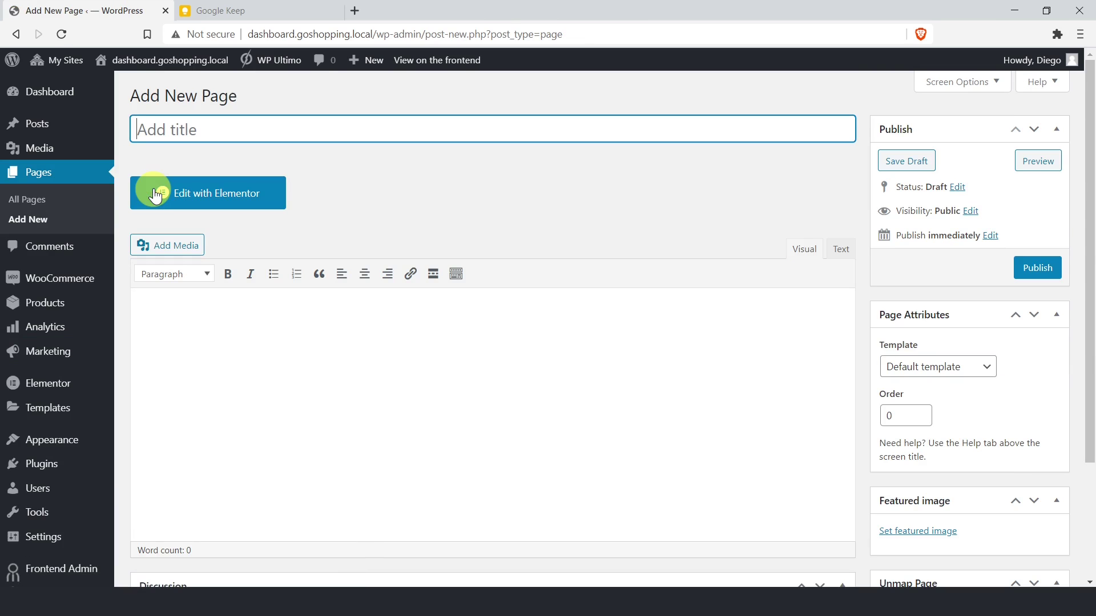
type("Products")
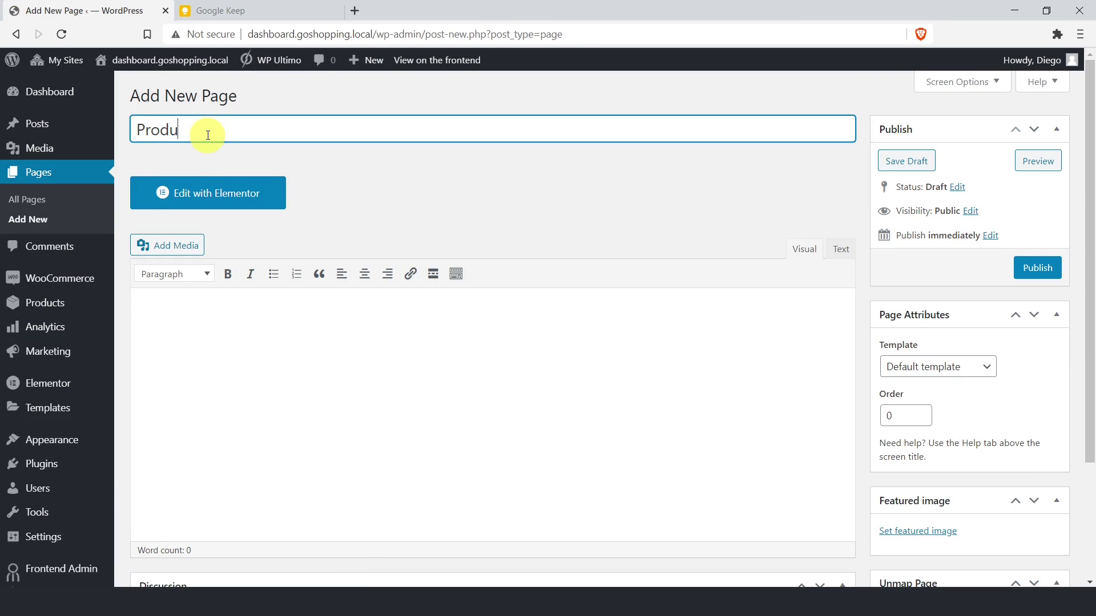
left_click(243, 190)
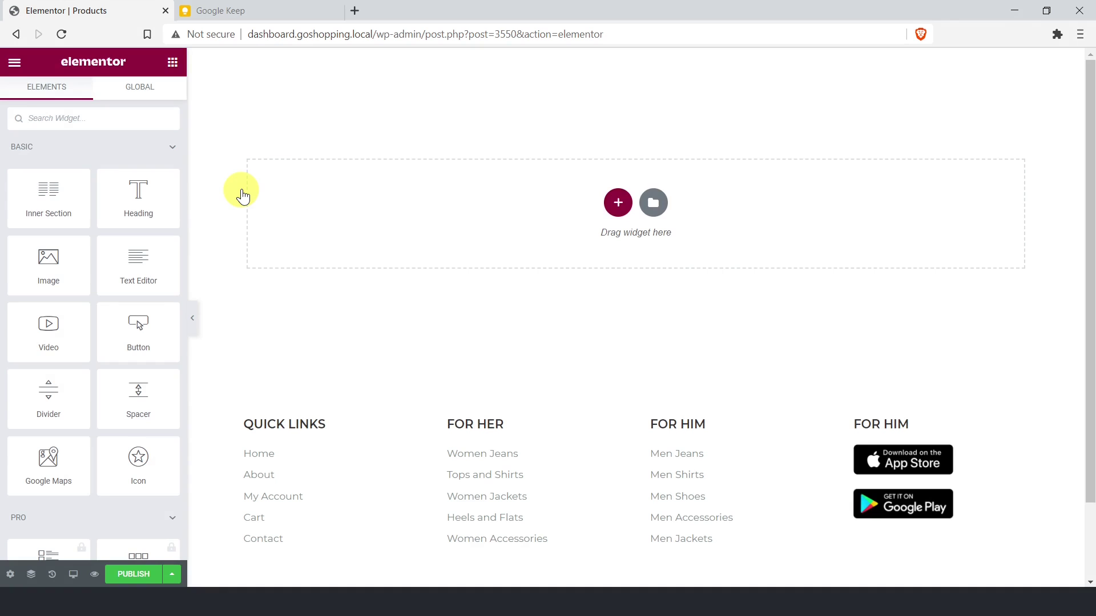
left_click(10, 574)
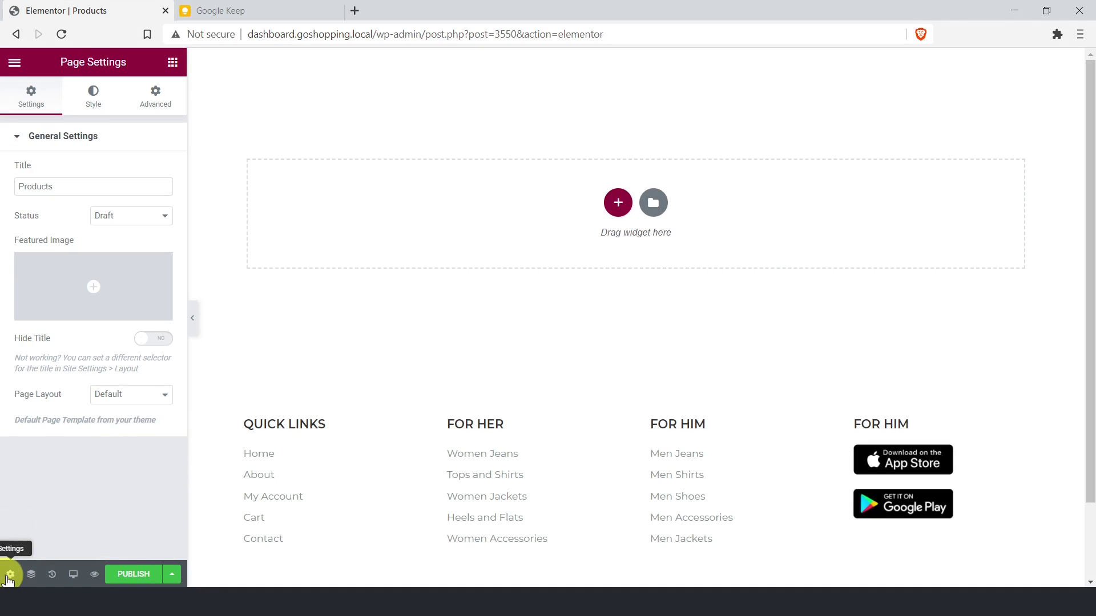
left_click(152, 395)
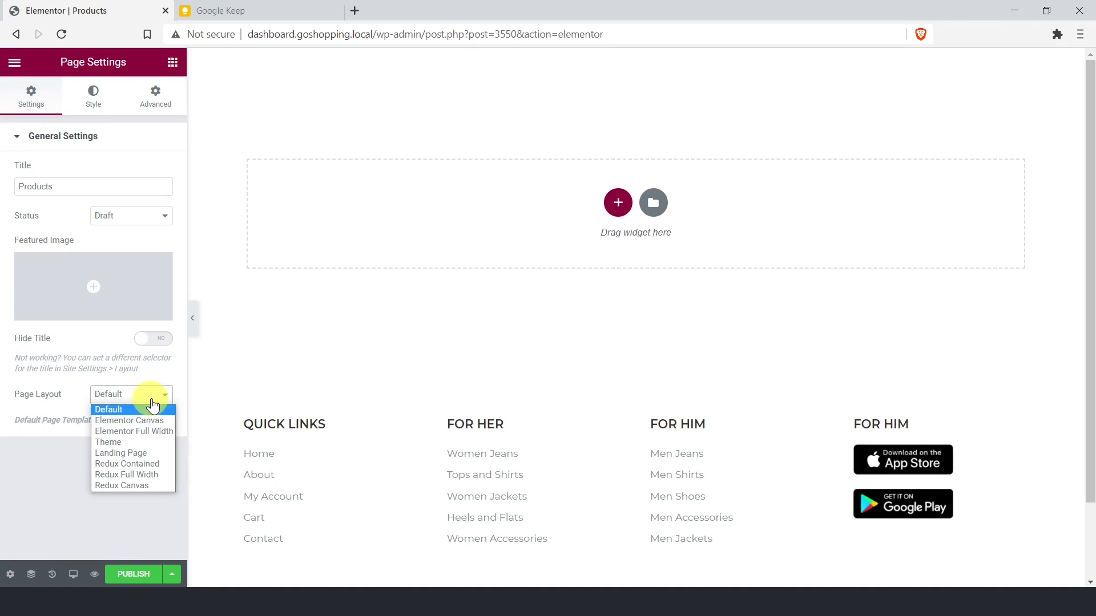
left_click(150, 417)
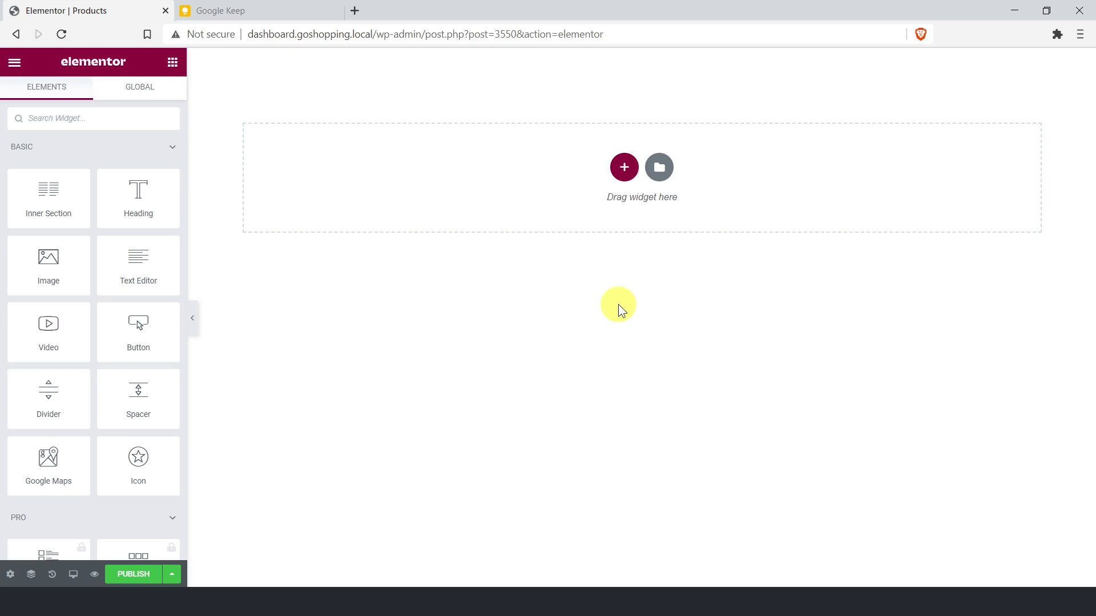
- Insert Template 03 from My Templates, importing its document settings as well
left_click(663, 168)
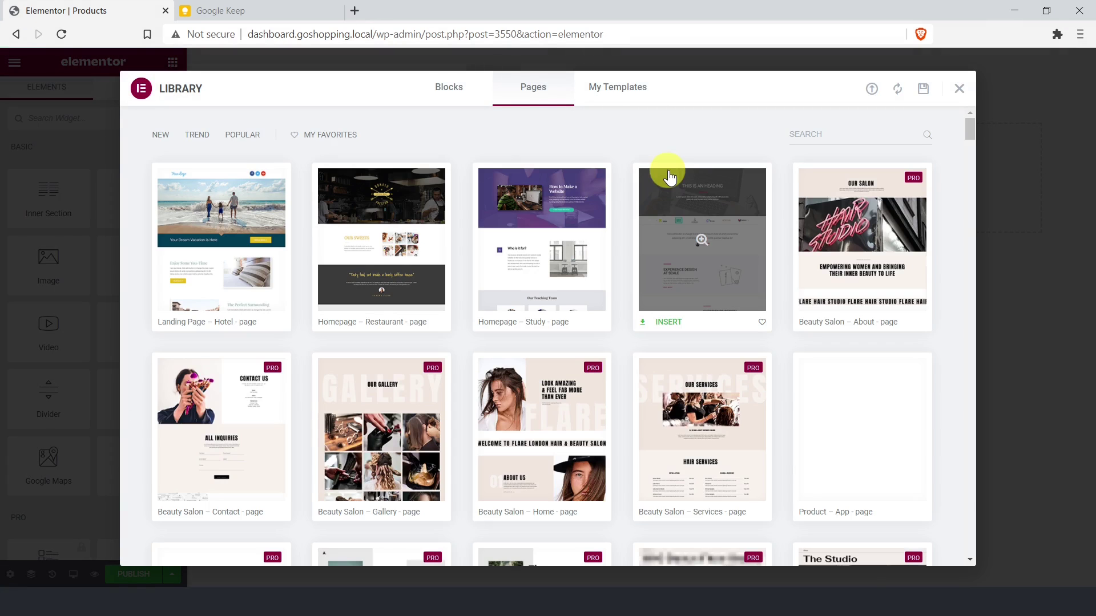
left_click(621, 97)
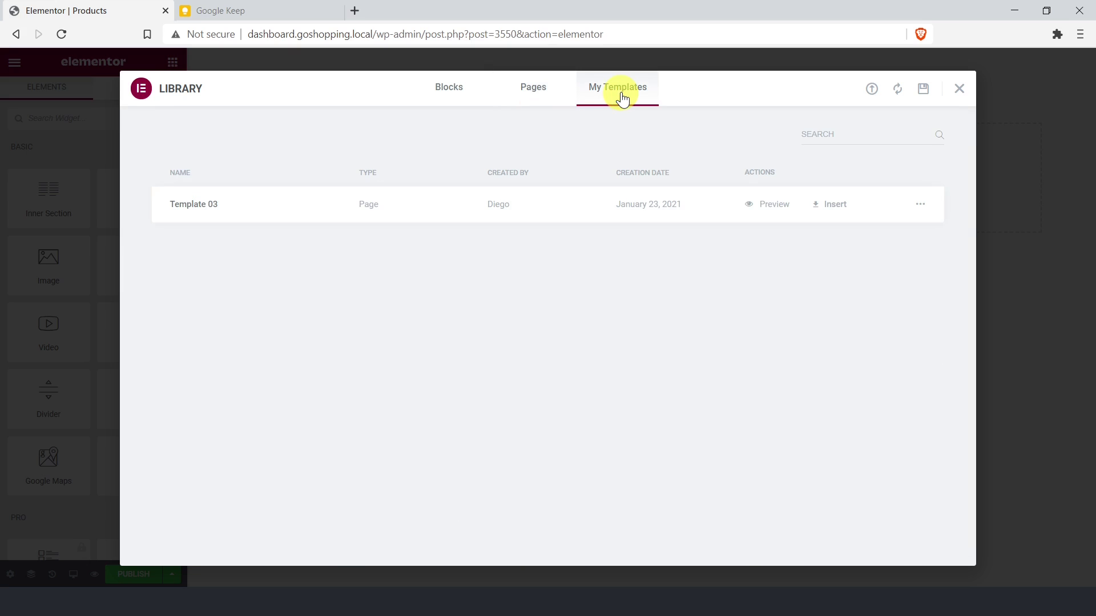
left_click(834, 207)
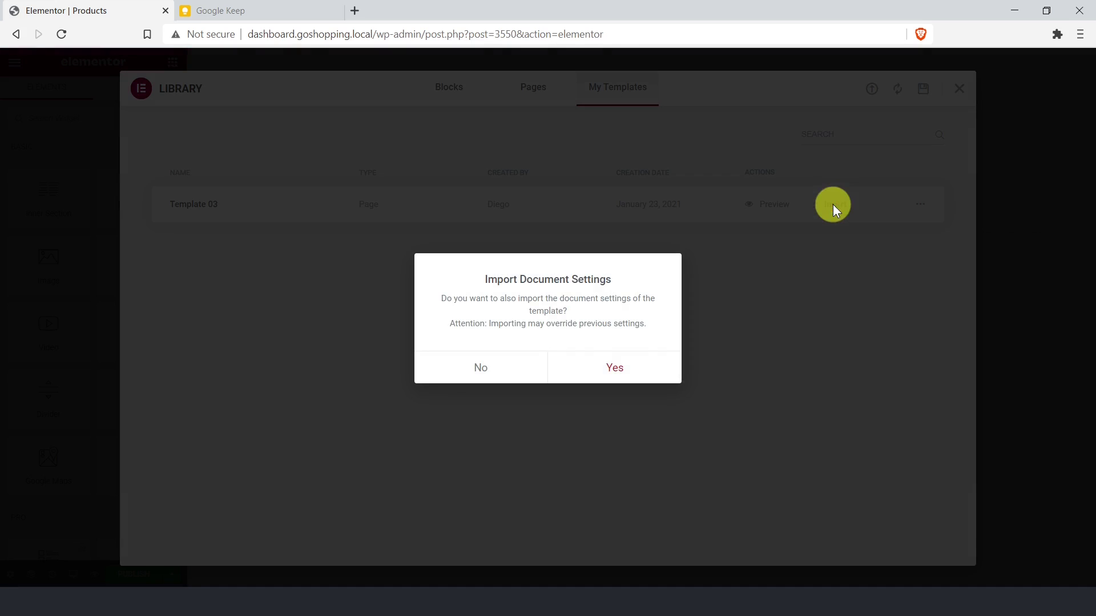
left_click(656, 380)
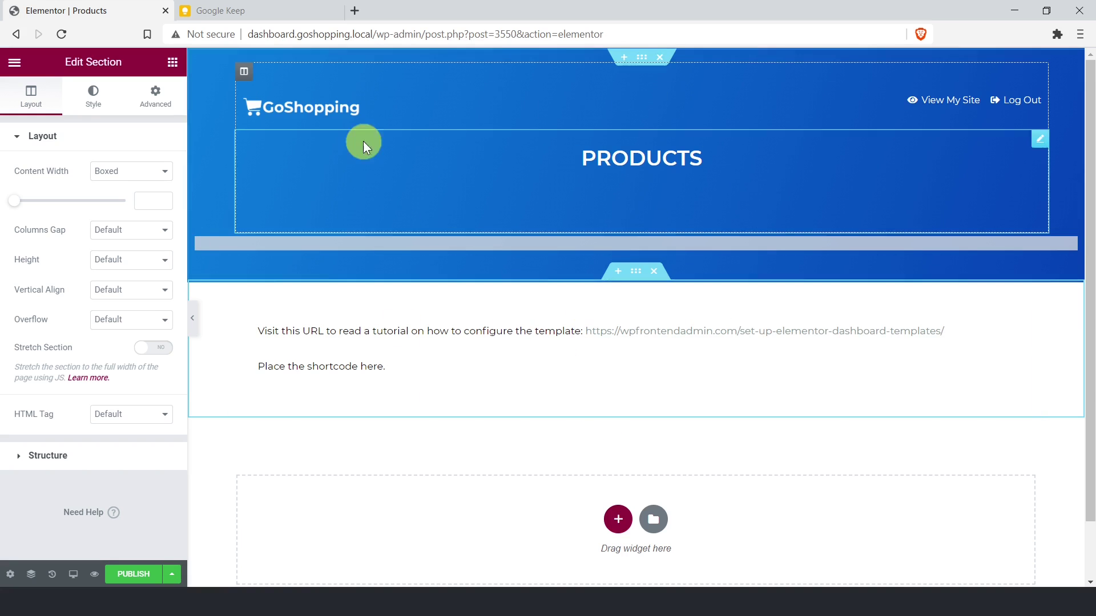
- Keep the default GoShopping logo and point the header nav widget to the menu 'Menu'
left_click(354, 108)
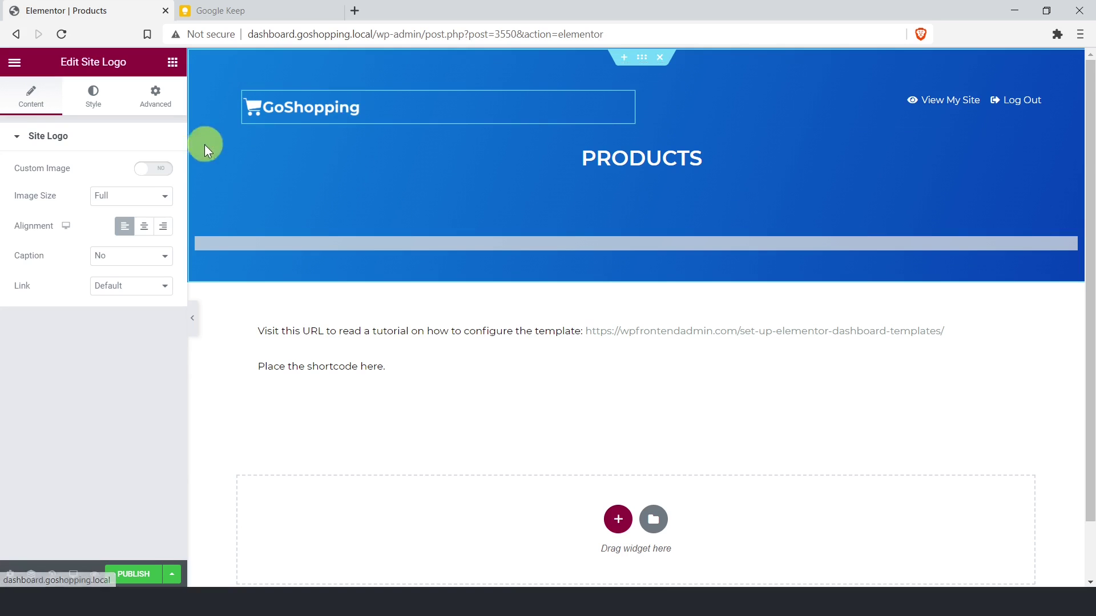
left_click(153, 169)
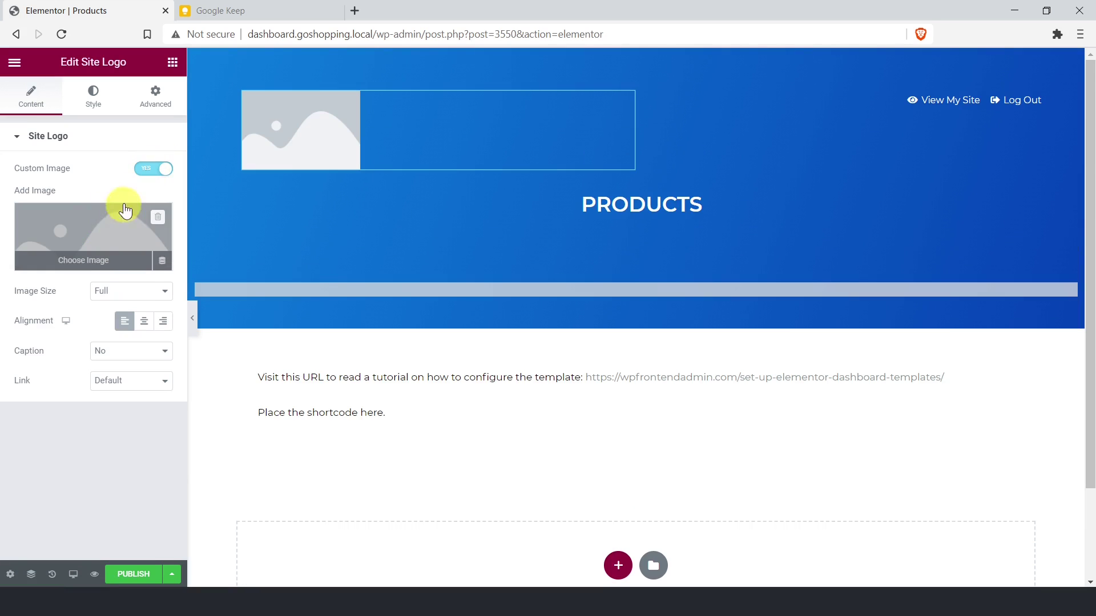
left_click(148, 170)
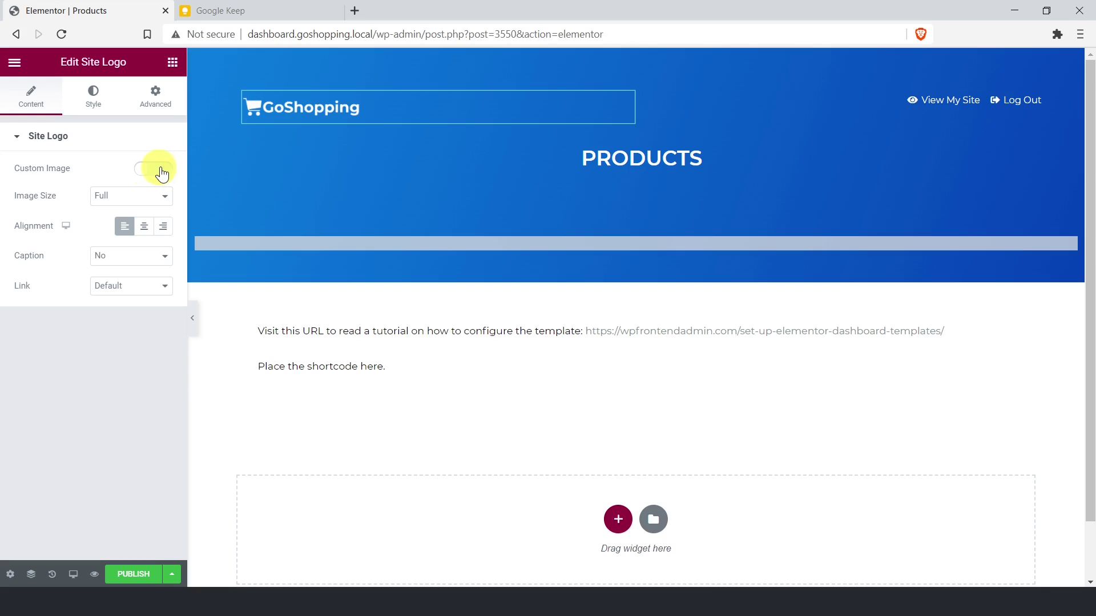
left_click(622, 239)
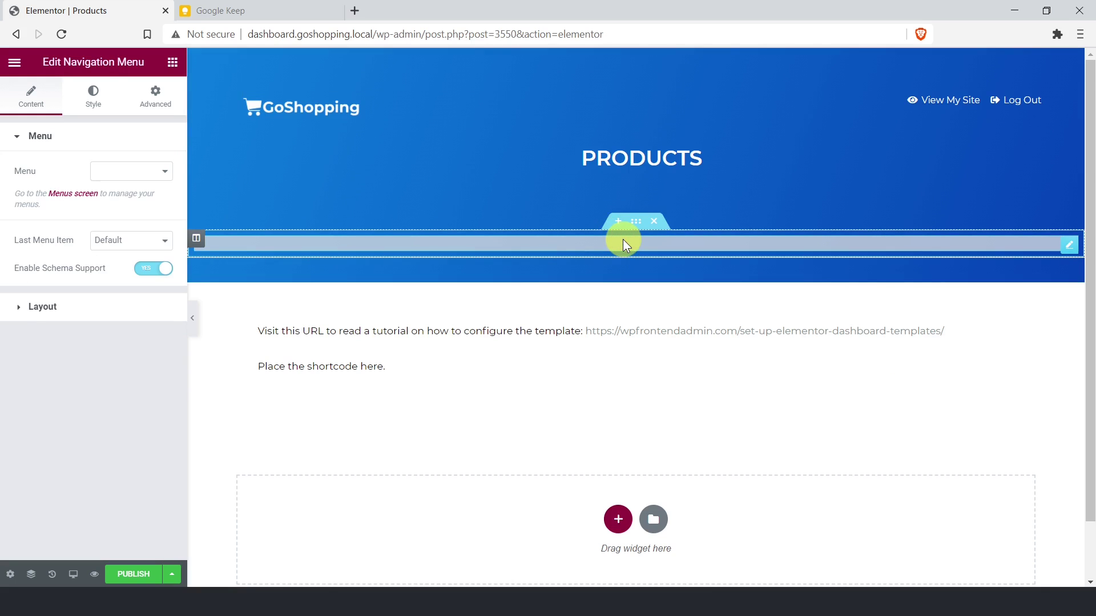
left_click(151, 173)
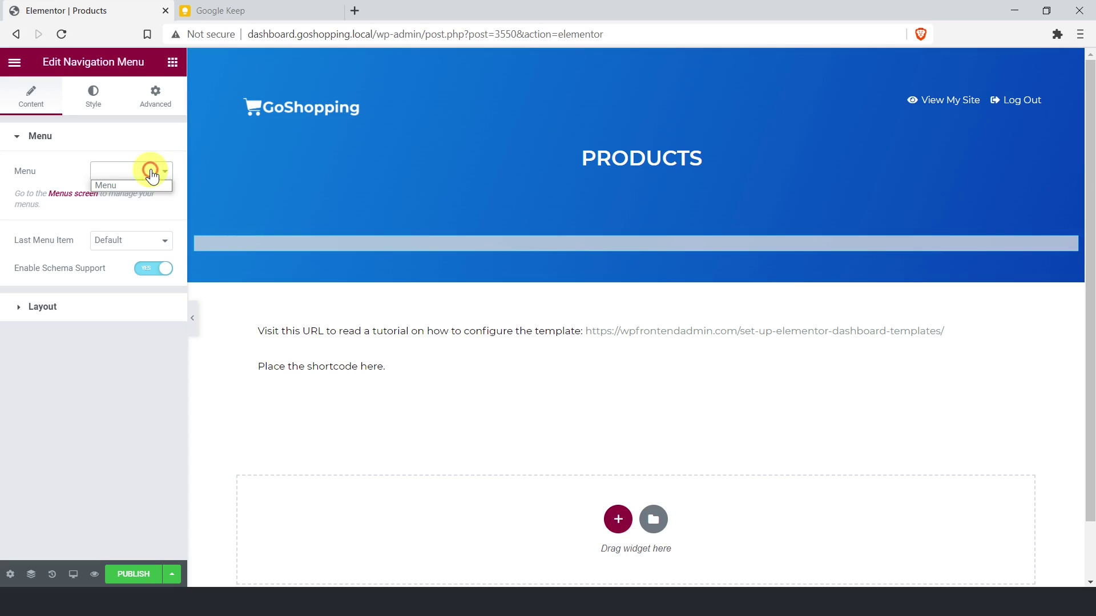
left_click(143, 190)
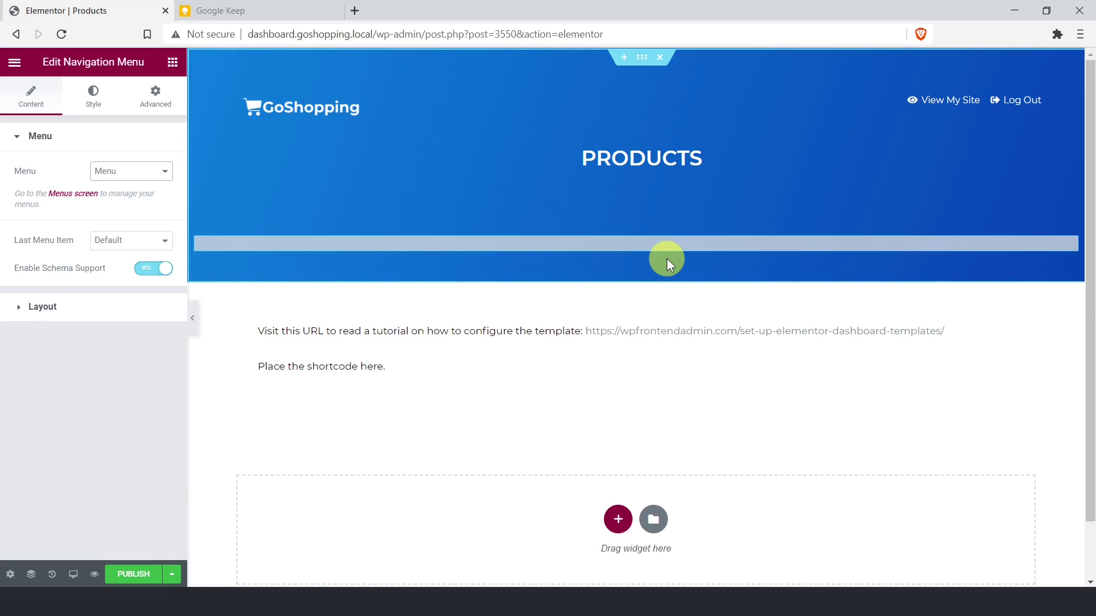
- Review the settings of the PRODUCTS title and the View My Site and Log Out buttons
left_click(710, 162)
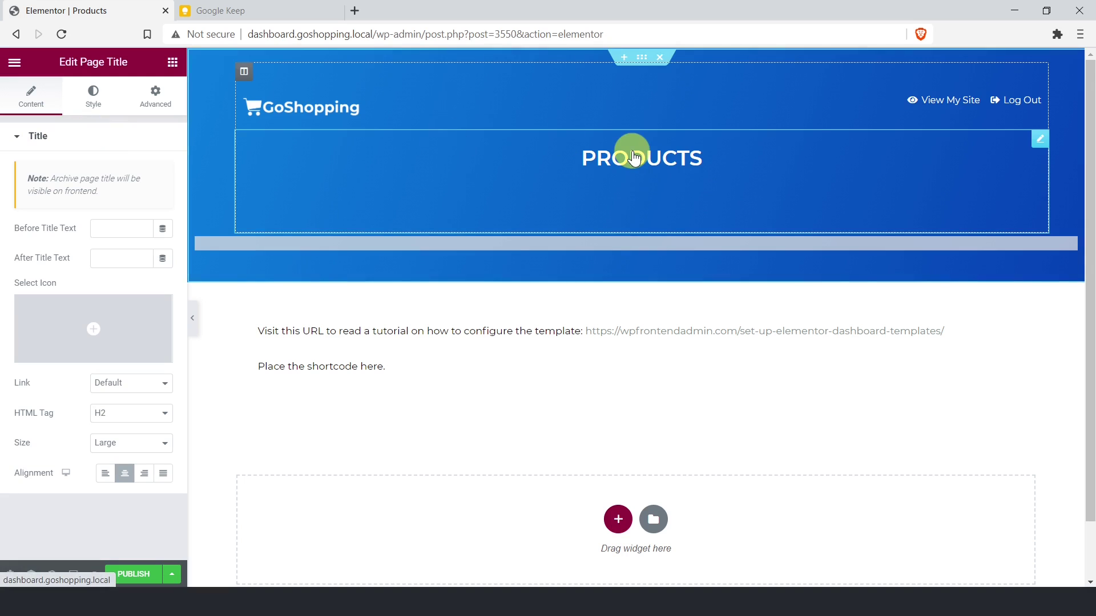
left_click(977, 98)
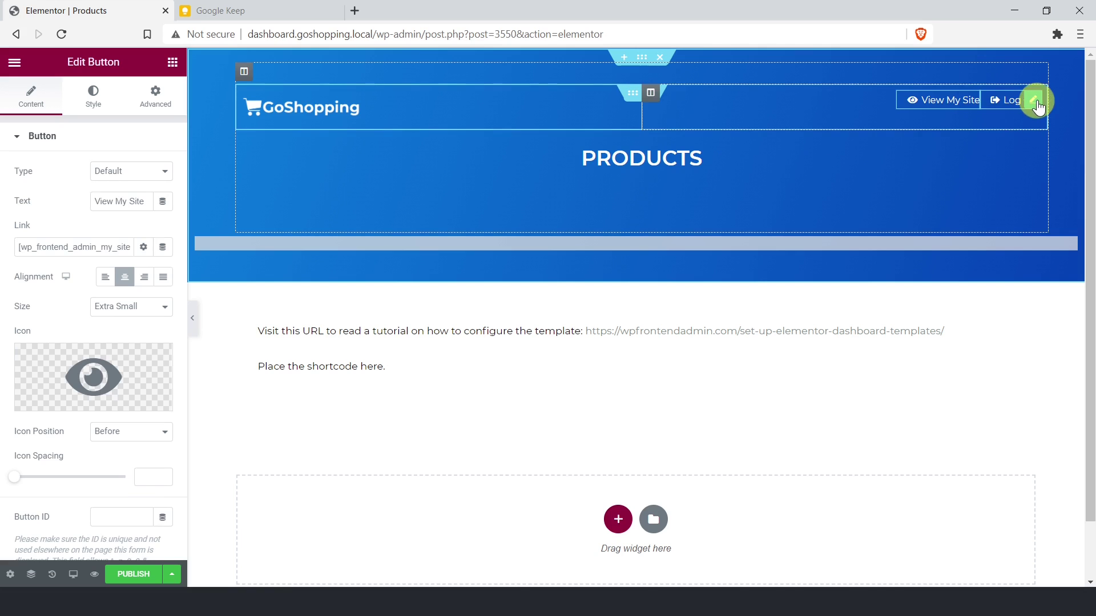
left_click(1034, 102)
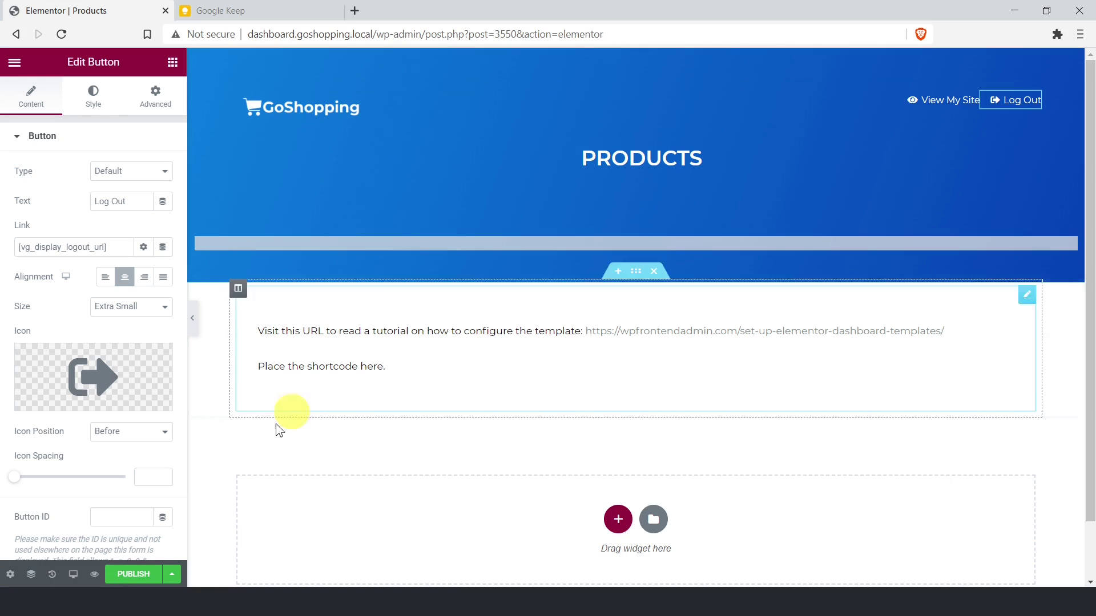
- Save the Products page design to the library as 'New Template'
left_click(173, 575)
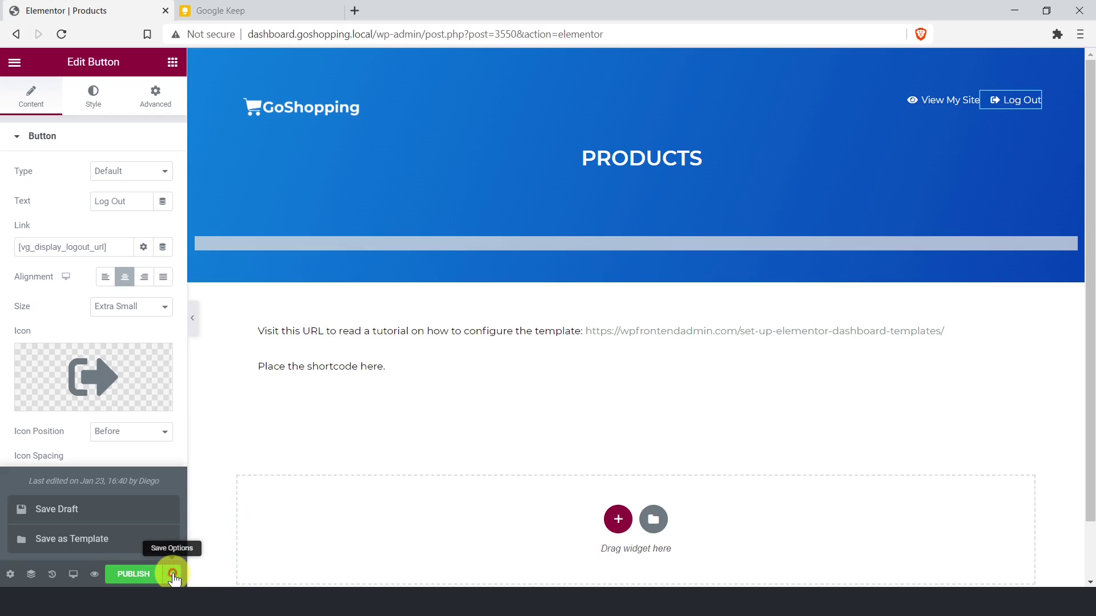
left_click(159, 539)
left_click(392, 325)
left_click(391, 375)
left_click(758, 342)
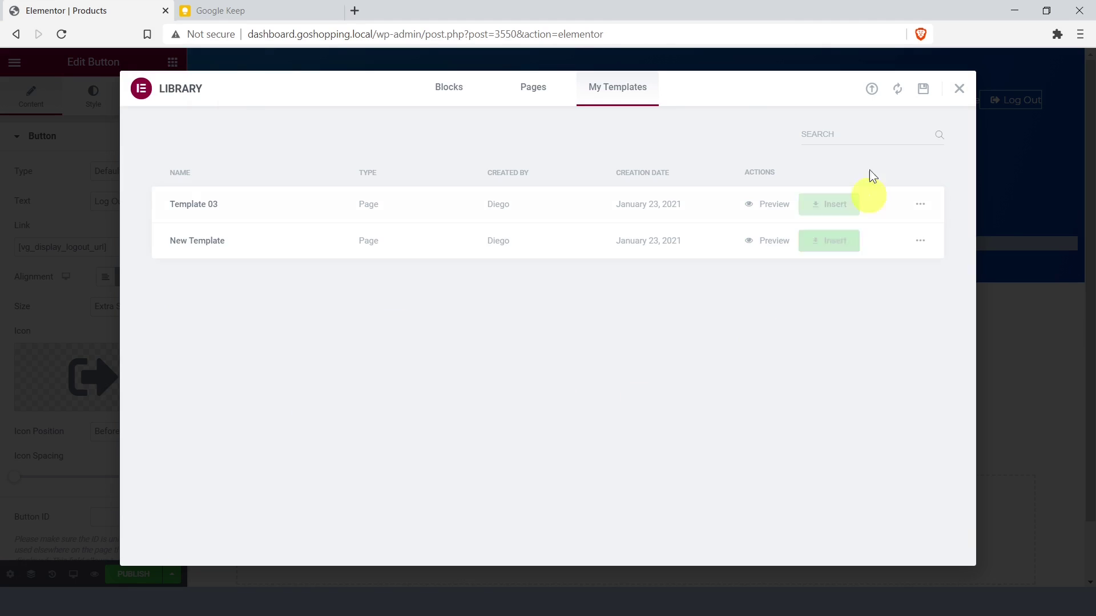
left_click(959, 88)
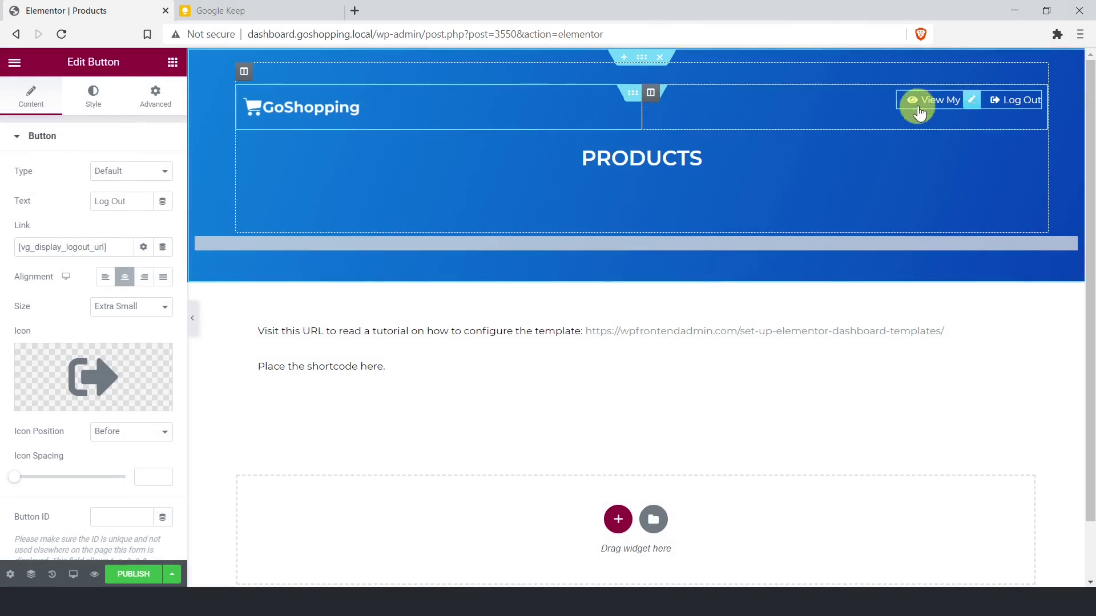
left_click(509, 355)
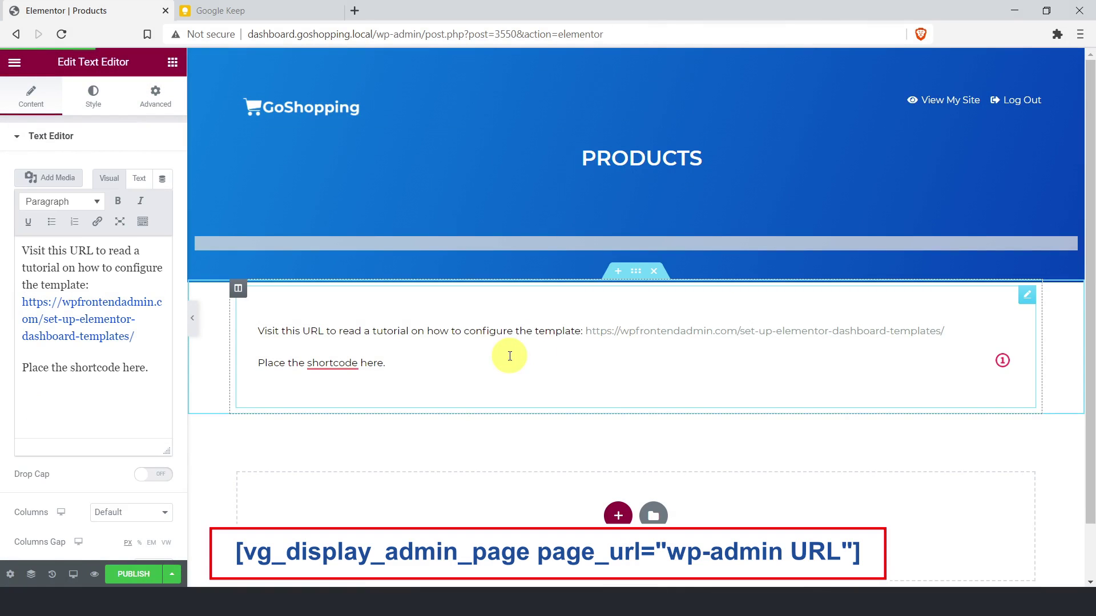
- Replace the placeholder text with the vg_display_admin_page shortcode for edit.php?post_type=product
left_click(157, 369)
key("ctrl+a")
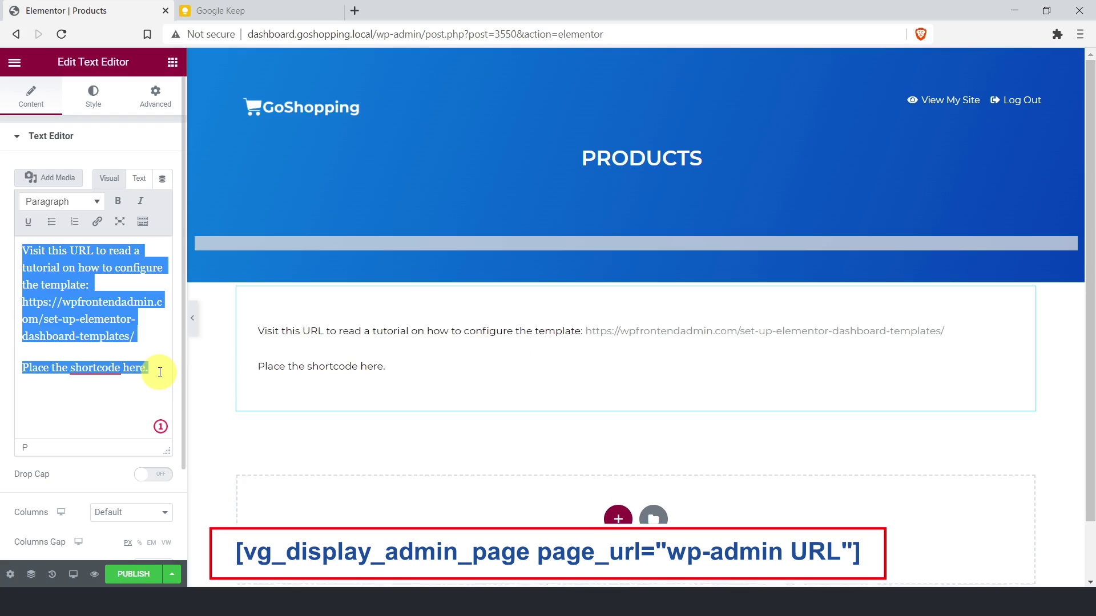
key("BackSpace")
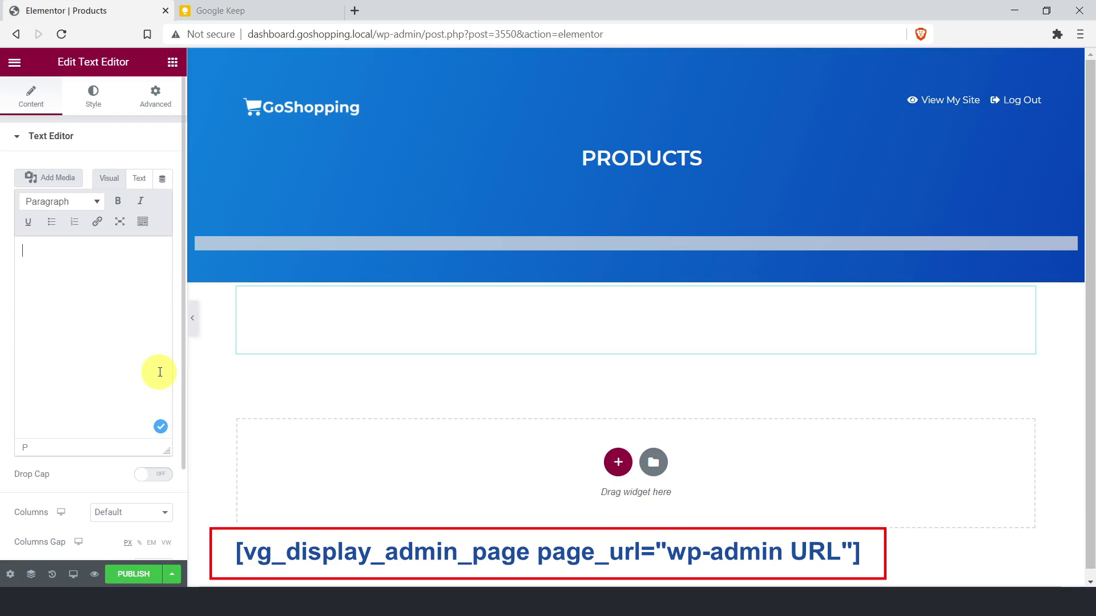
type("[vg_display_admin_page page_url=\"edit.php?post_type=product\"]")
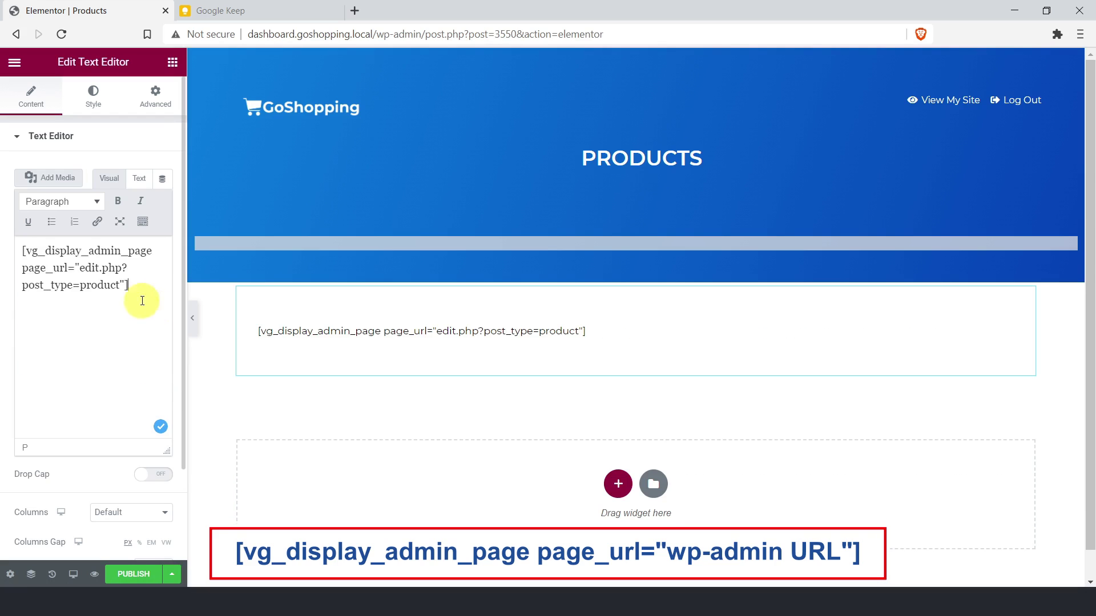
left_click_drag(125, 285, 76, 268)
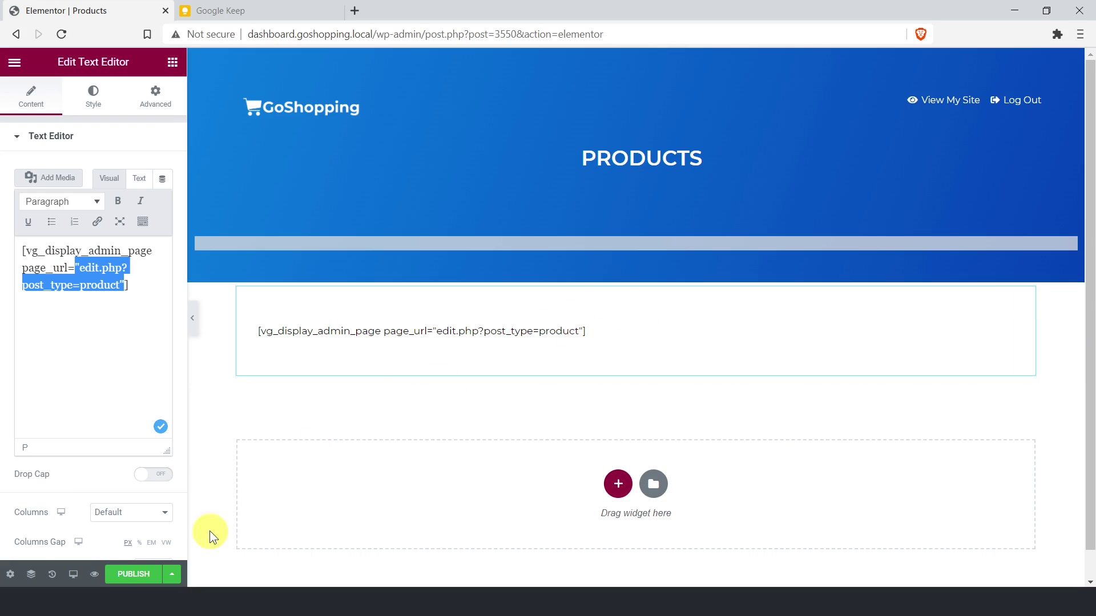
left_click(96, 574)
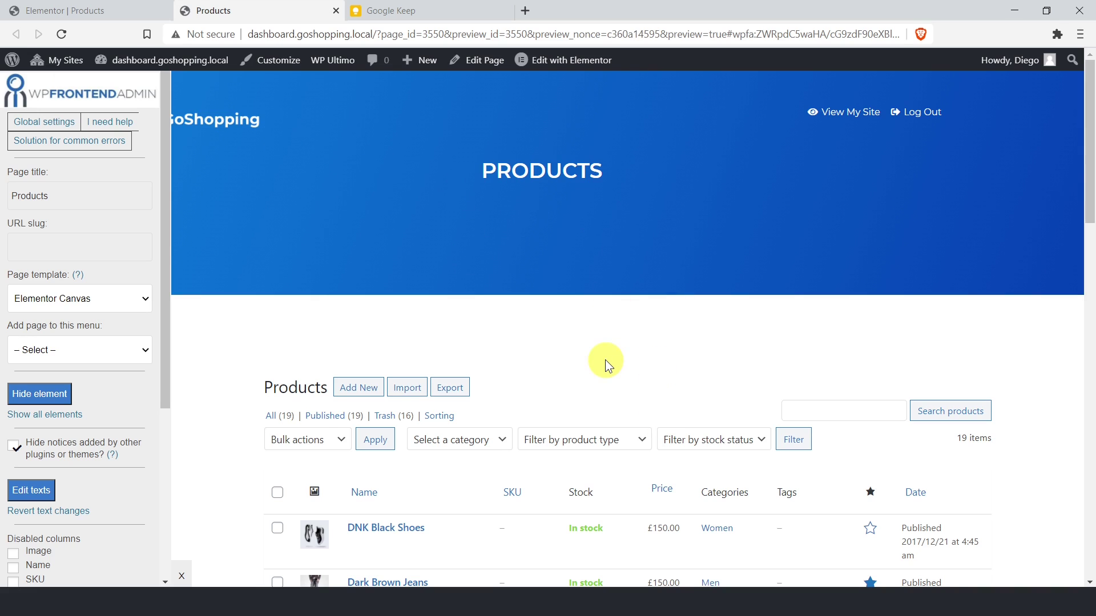
- Scroll through the preview's 19 listed products, from DNK Black Shoes to Bright Red Bag
scroll(605, 361, "down", 10)
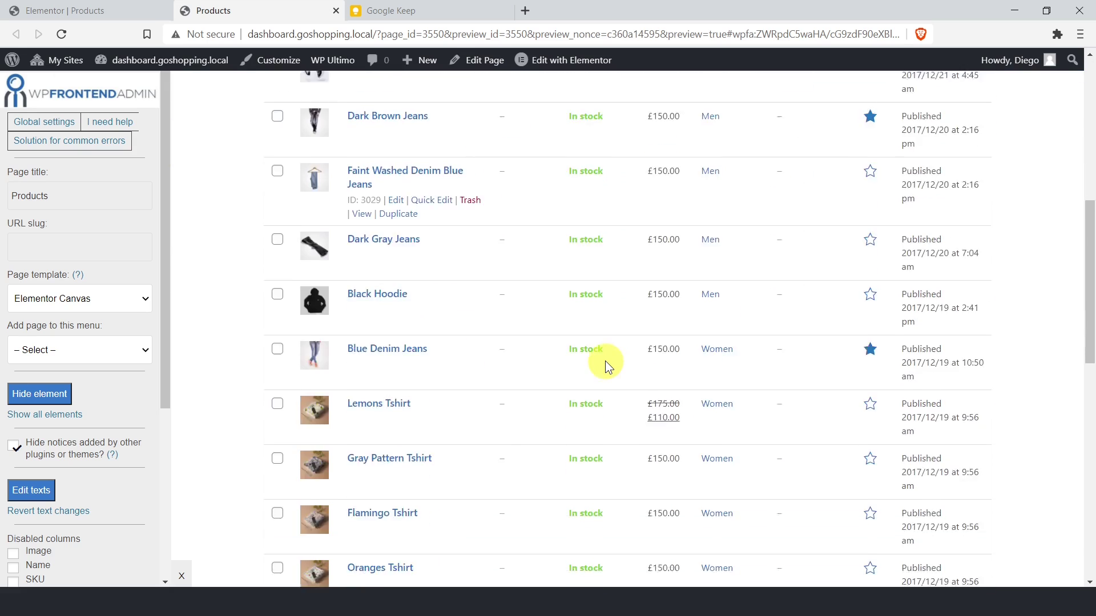
scroll(605, 361, "down", 10)
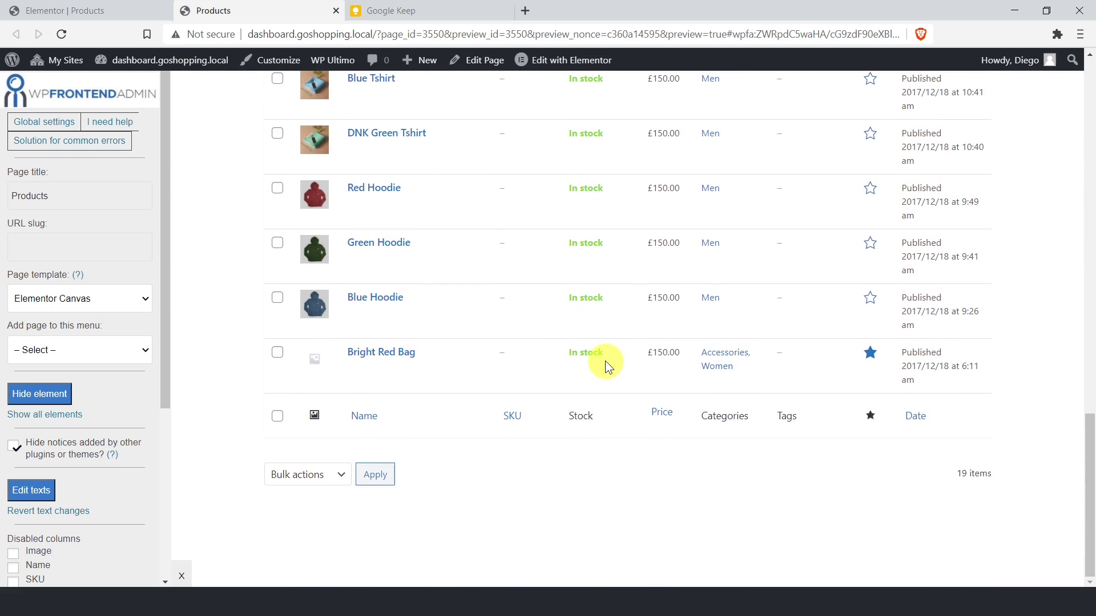
scroll(605, 360, "up", 20)
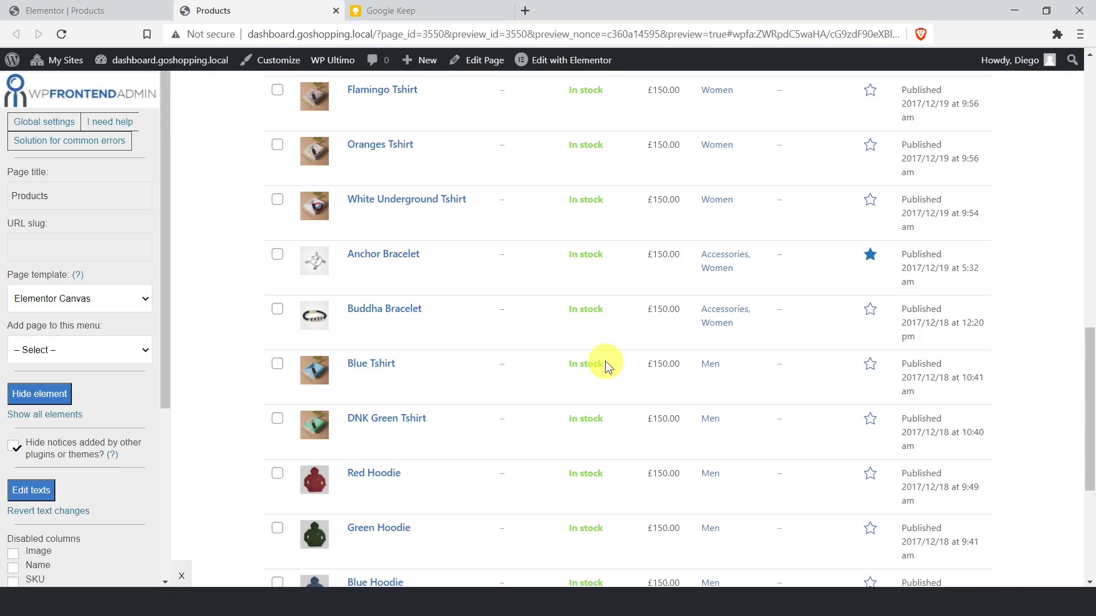
scroll(605, 361, "up", 3)
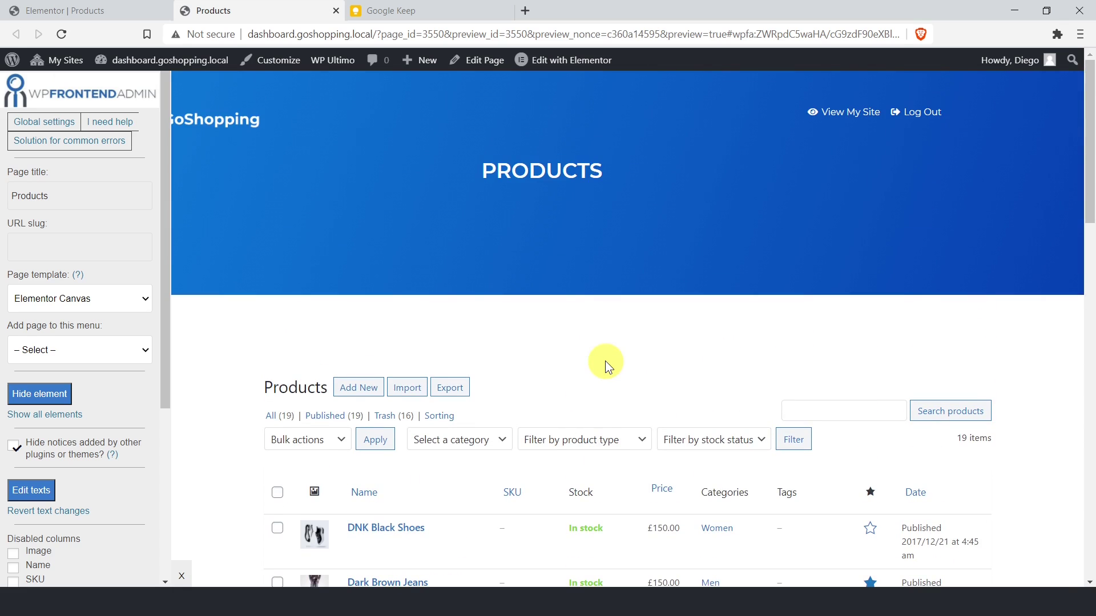
- Give the Products page the URL slug 'products' and add it to the menu named Menu
left_click_drag(108, 196, 8, 196)
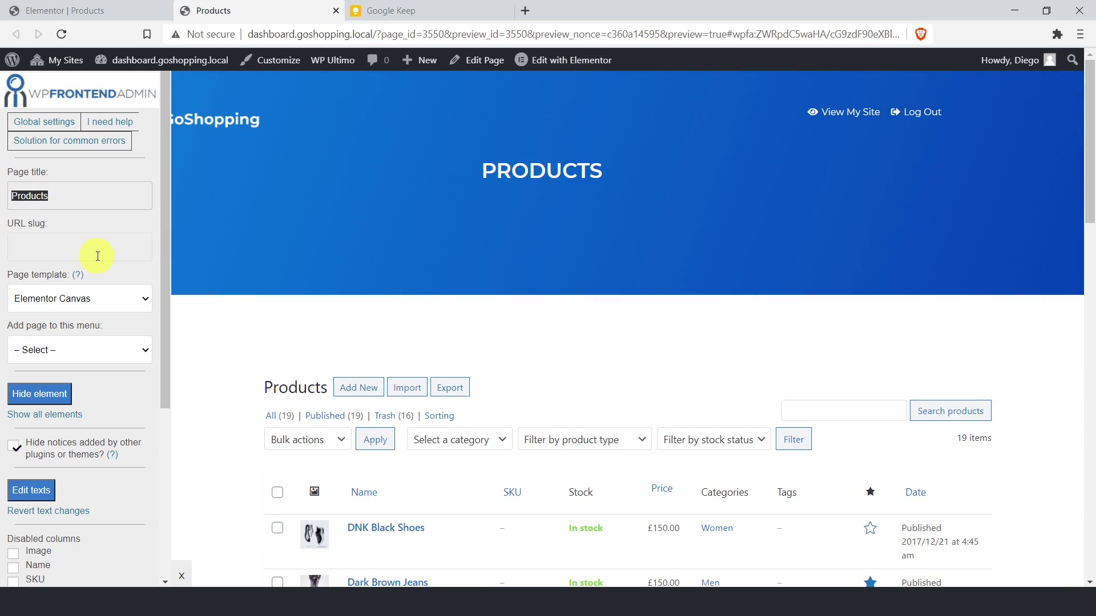
left_click(97, 257)
type("products")
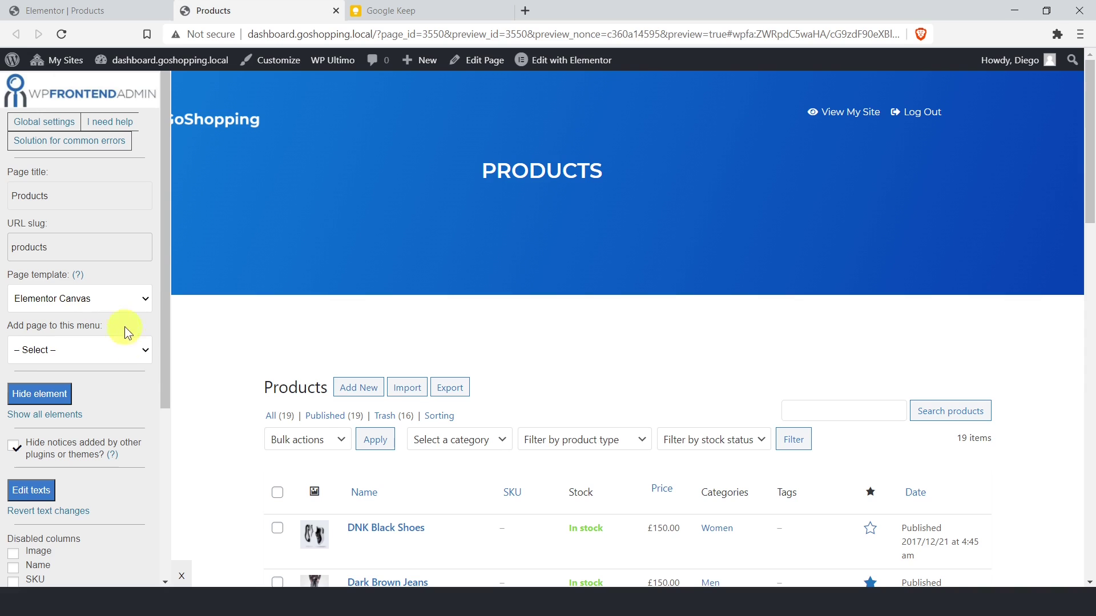
left_click(129, 350)
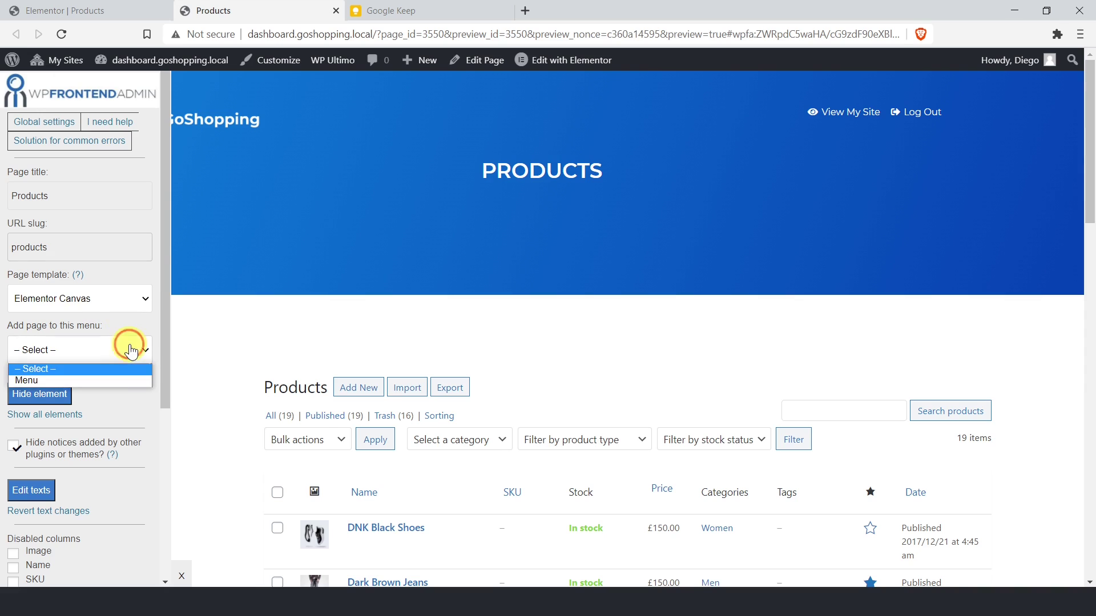
left_click(121, 380)
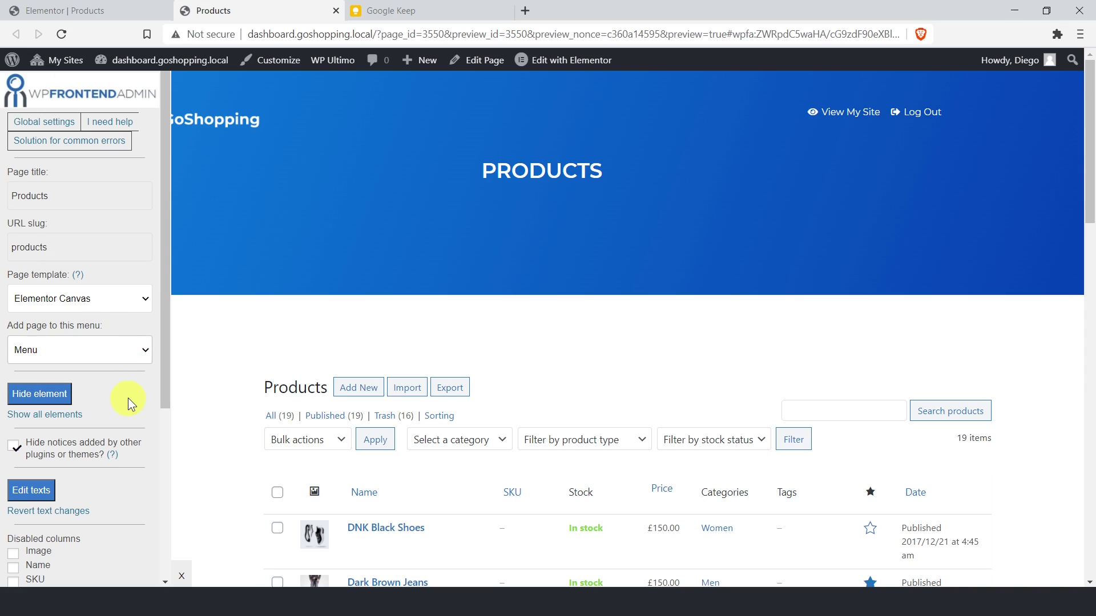
- Hide the empty section above the product list and the Bulk actions bar below it
left_click(37, 393)
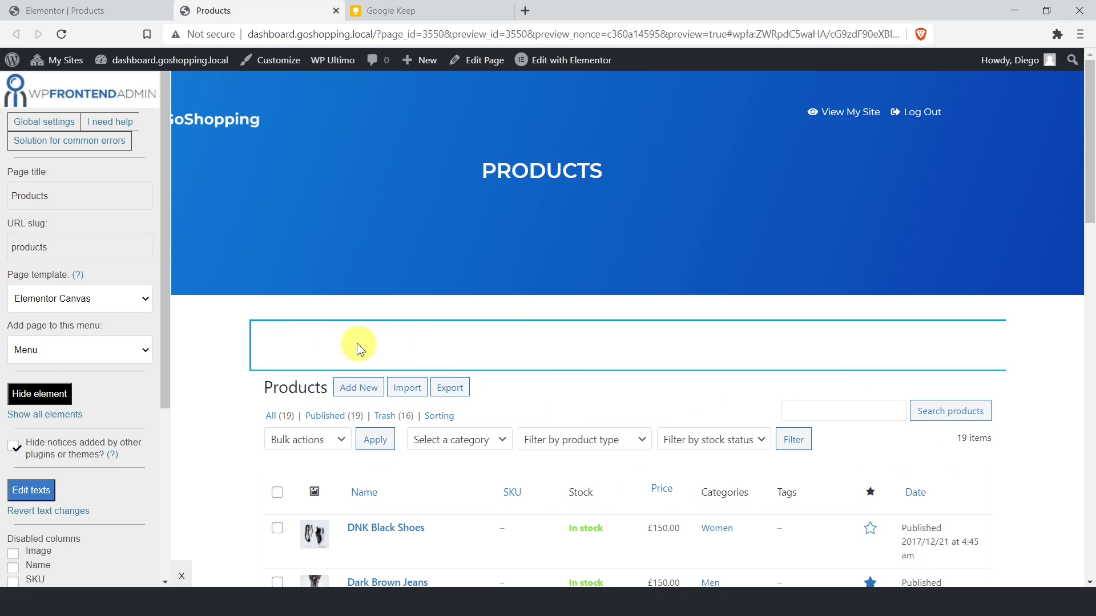
left_click(522, 341)
scroll(522, 340, "down", 5)
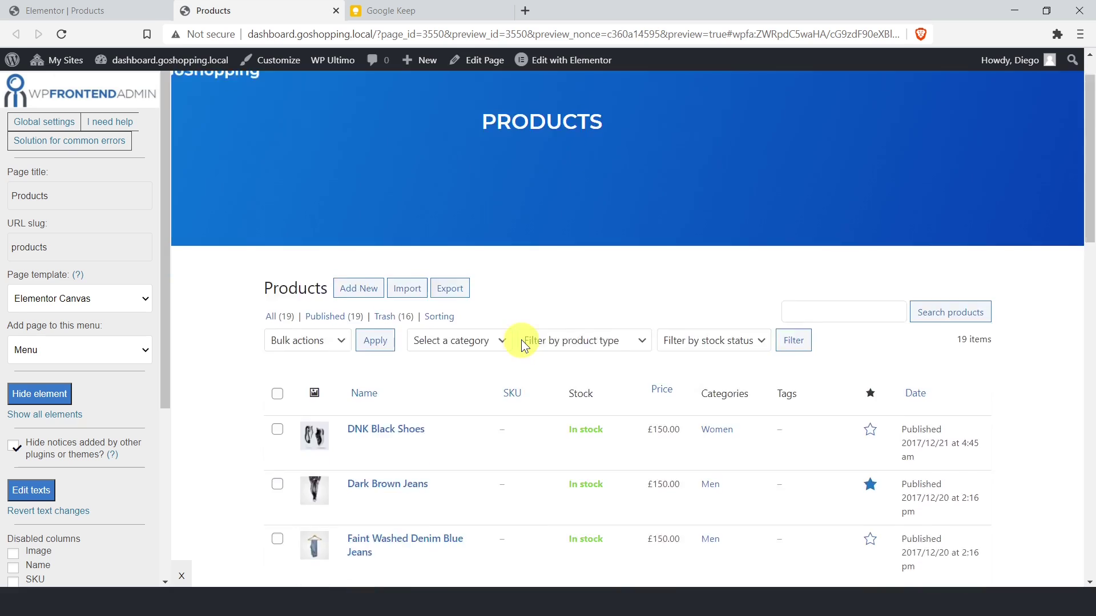
scroll(522, 340, "down", 14)
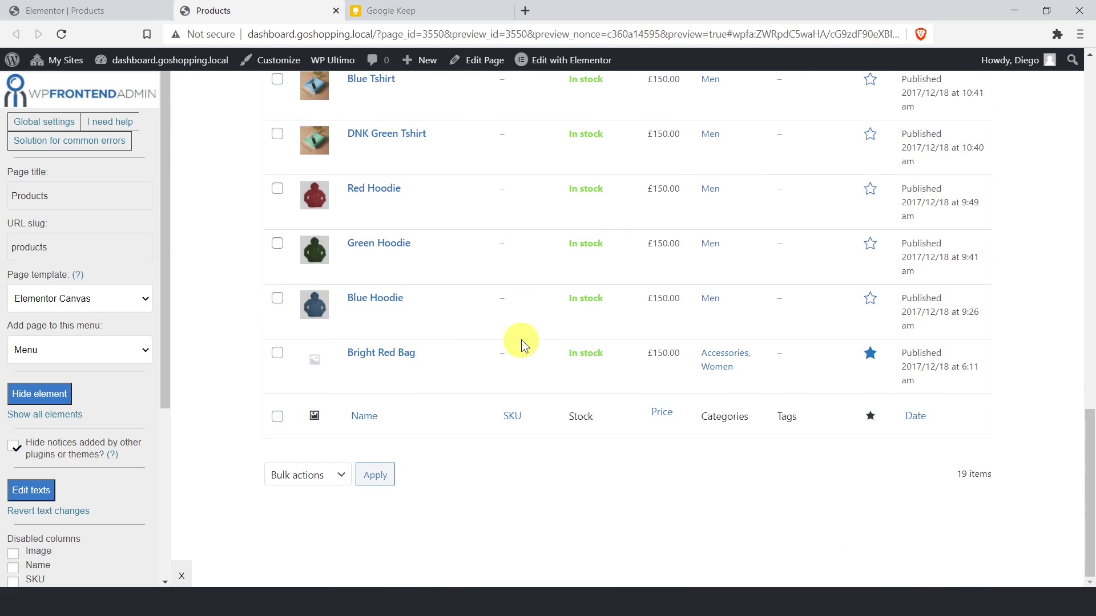
left_click(60, 394)
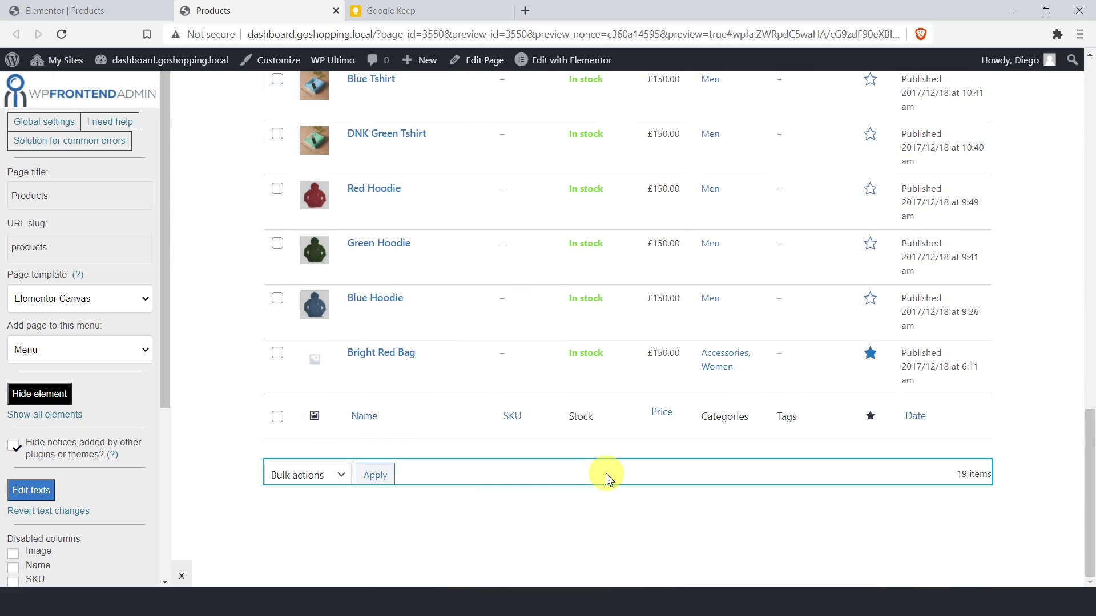
left_click(606, 474)
scroll(605, 473, "up", 15)
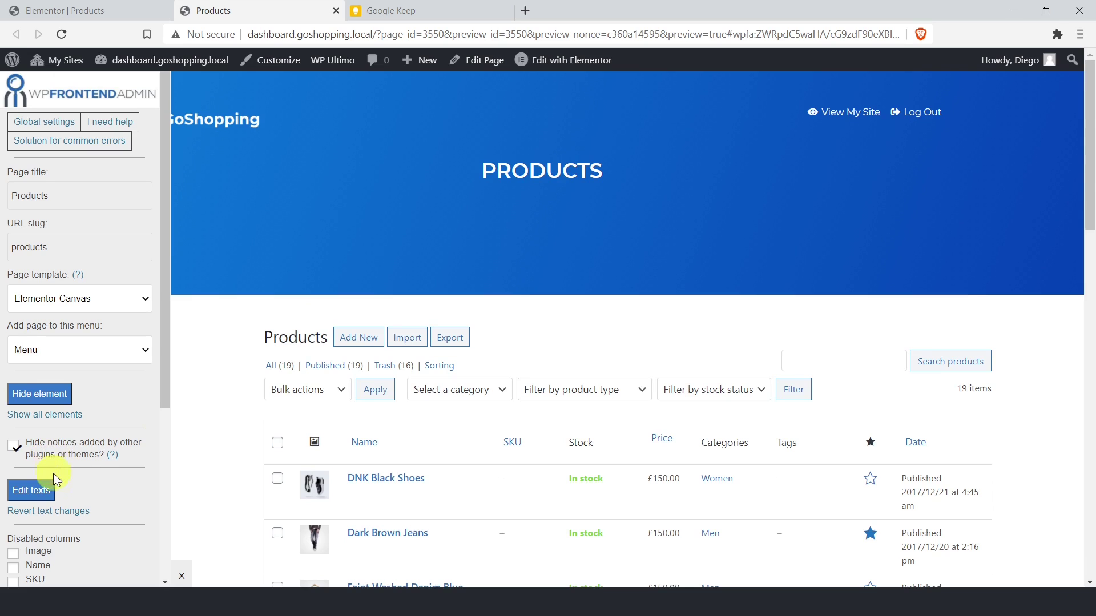
- Retitle the list heading 'My Products' using Edit texts
left_click(40, 490)
double_click(288, 358)
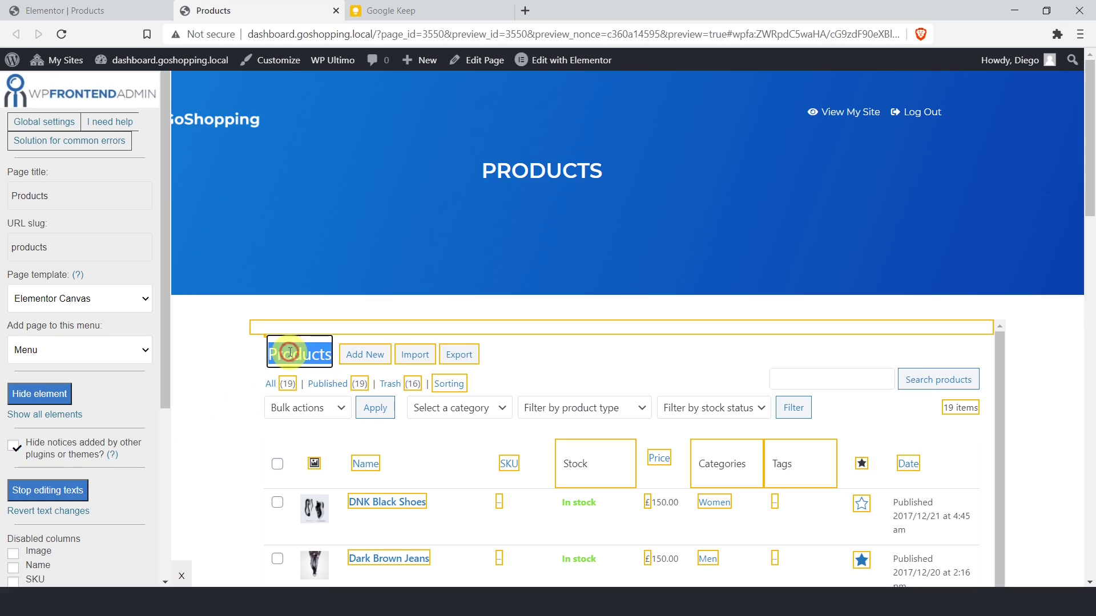
type("My Product")
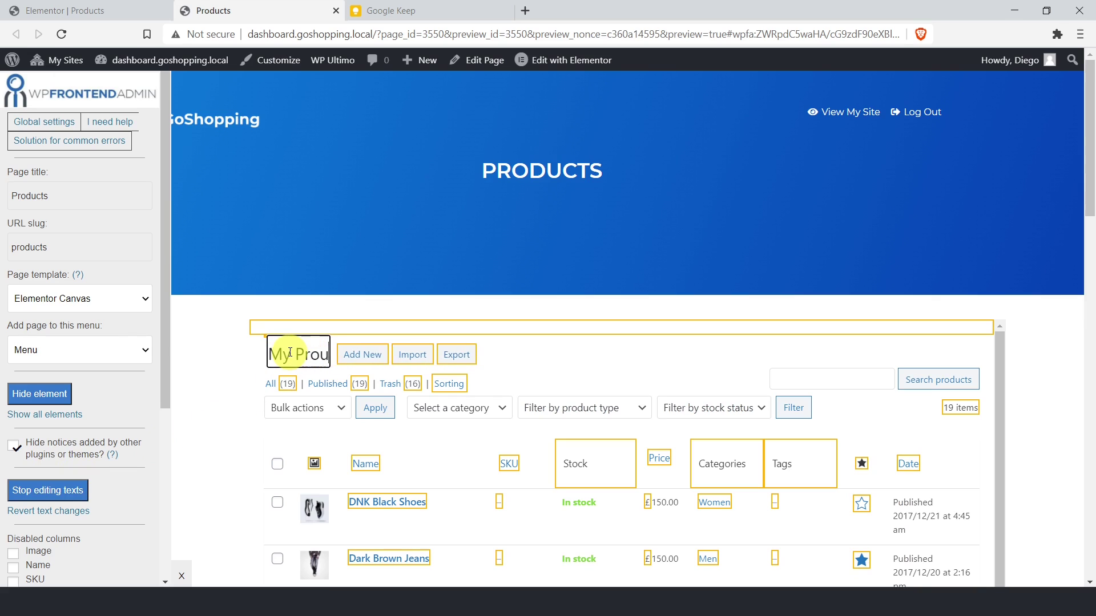
type("s")
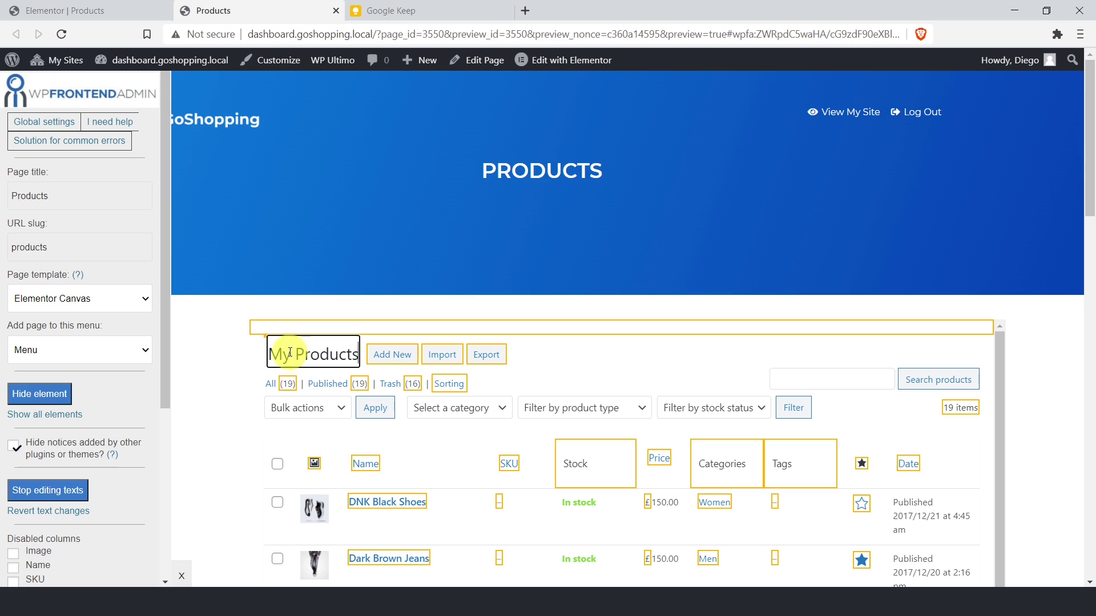
left_click(51, 500)
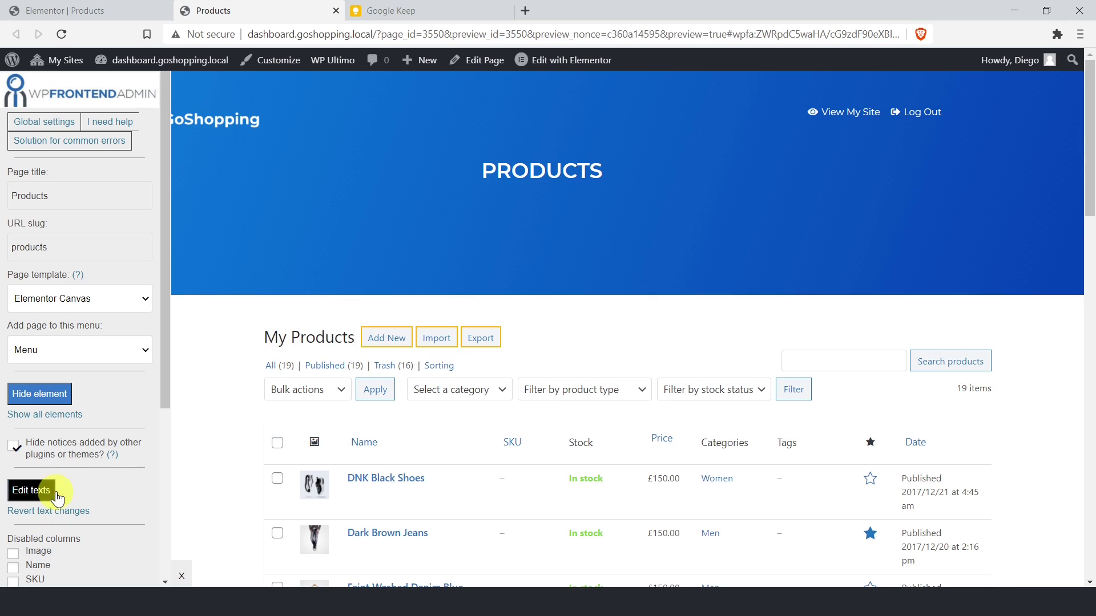
- Disable the Date, Tags and SKU columns
scroll(156, 433, "down", 5)
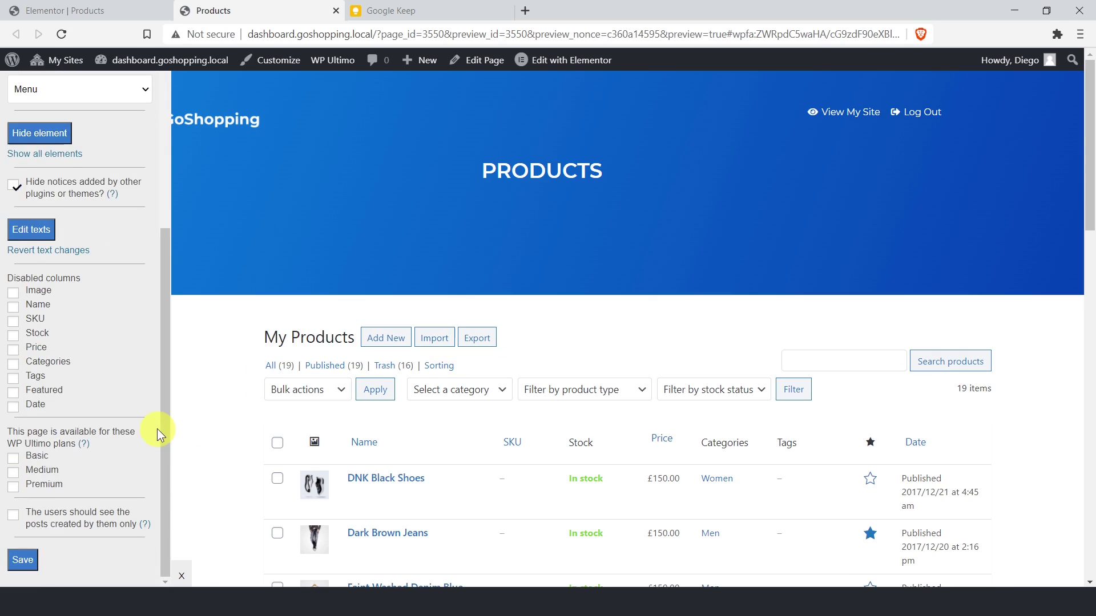
scroll(588, 474, "down", 3)
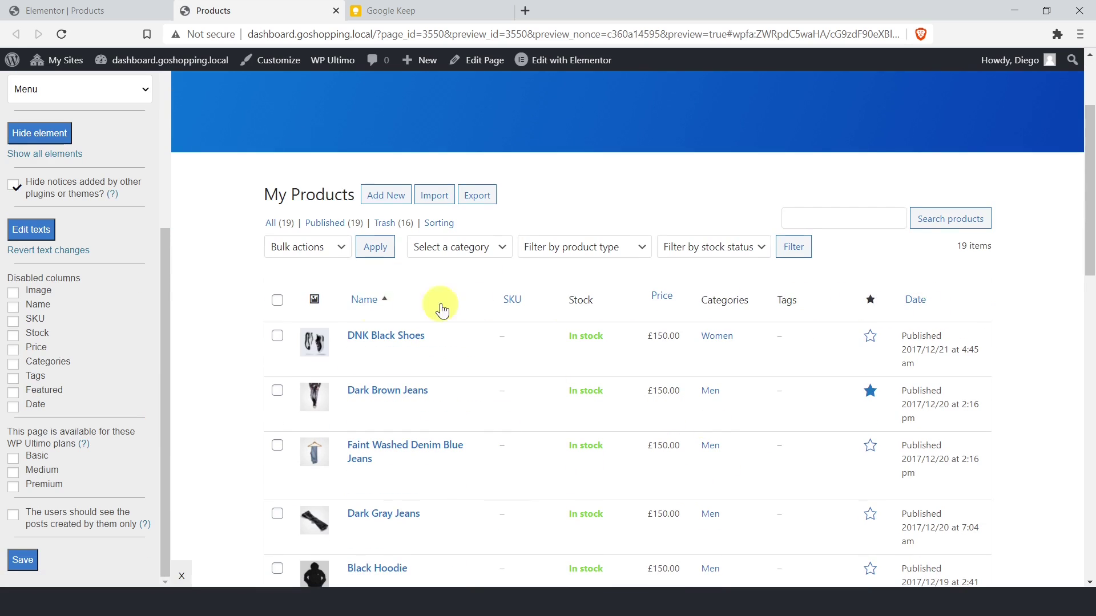
left_click(13, 407)
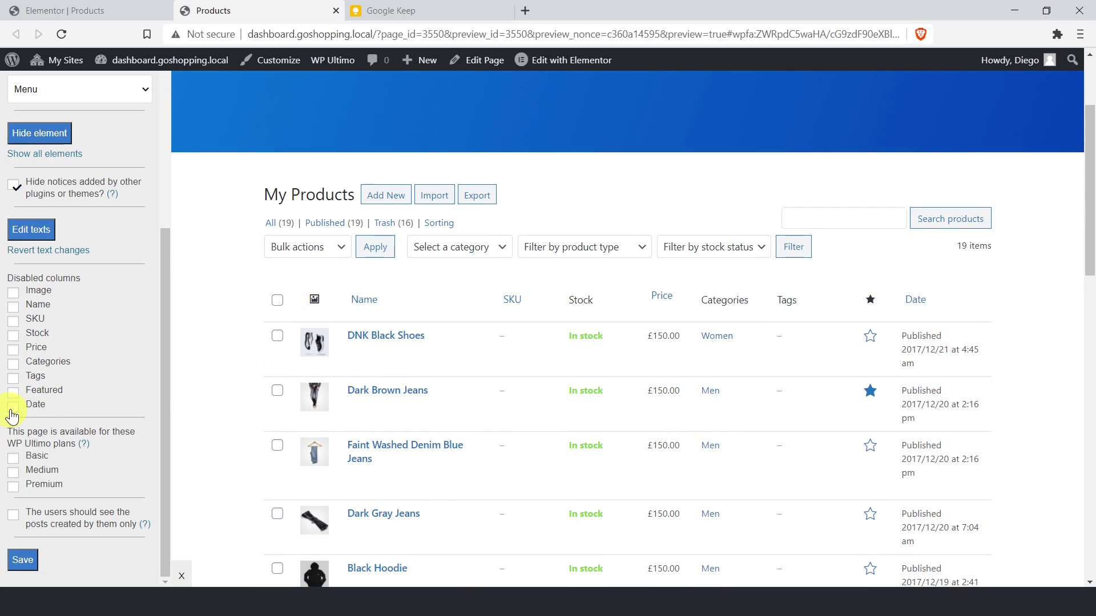
left_click(14, 380)
left_click(14, 322)
- Limit users to their own posts, leaving Medium and Premium plans unrestricted, and save the settings
left_click(14, 488)
left_click(14, 474)
left_click(16, 473)
left_click(17, 489)
left_click(78, 517)
left_click(80, 521)
left_click(88, 519)
left_click(26, 560)
left_click(684, 133)
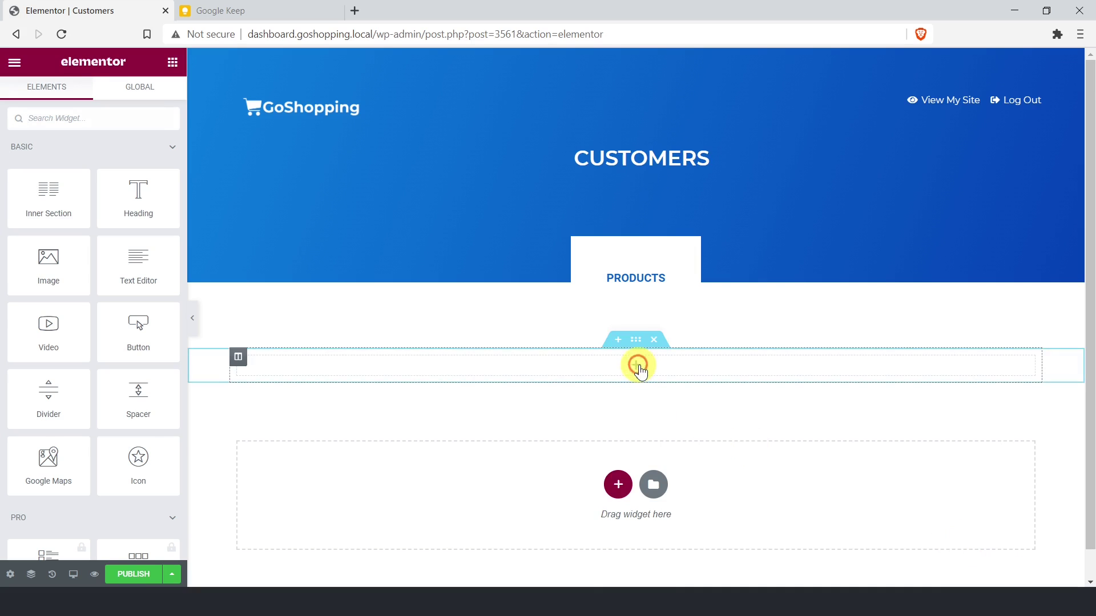
- Search widgets for 'tabs' and drop the Tabs widget into the empty section of the Customers page
left_click(74, 122)
type("tabs")
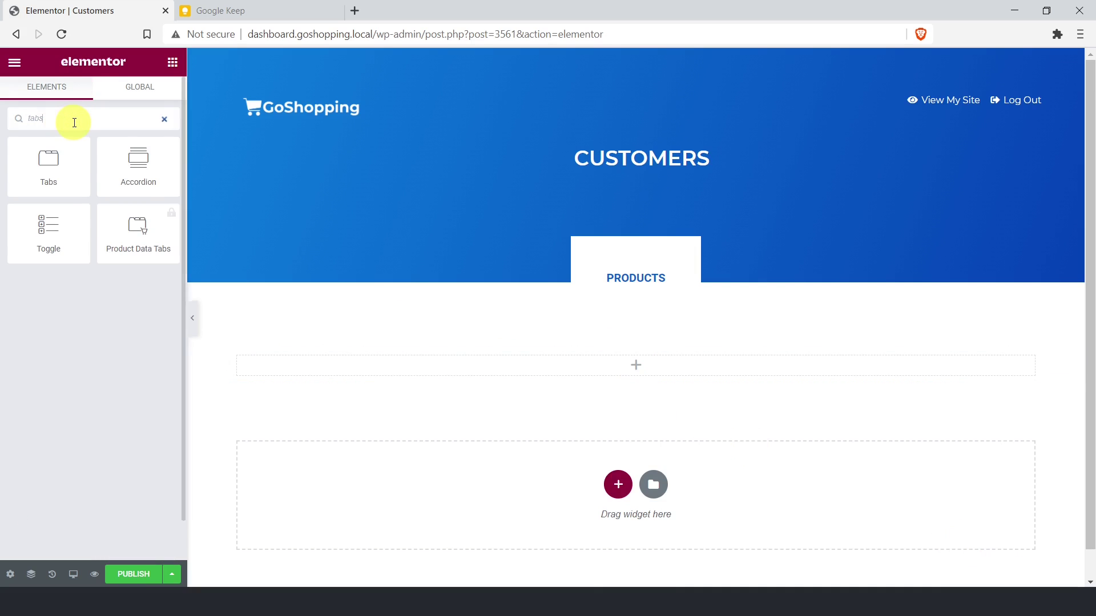
left_click_drag(41, 149, 649, 370)
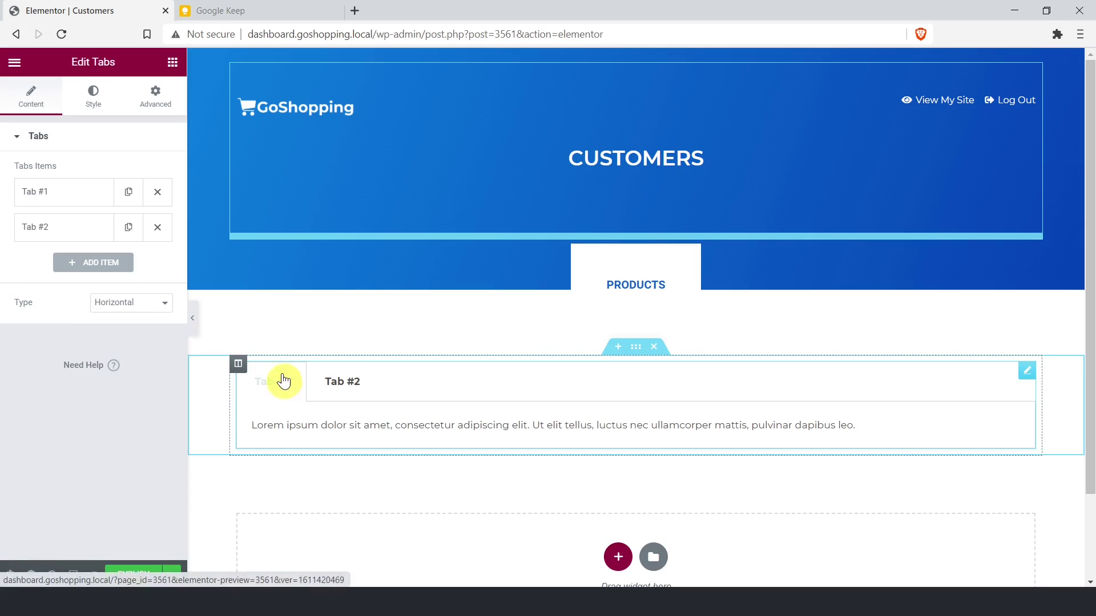
- Title Tab #1 'Customers' and replace its Lorem ipsum text with the WC Customers shortcode from Google Keep
left_click(74, 193)
triple_click(71, 246)
type("Customers")
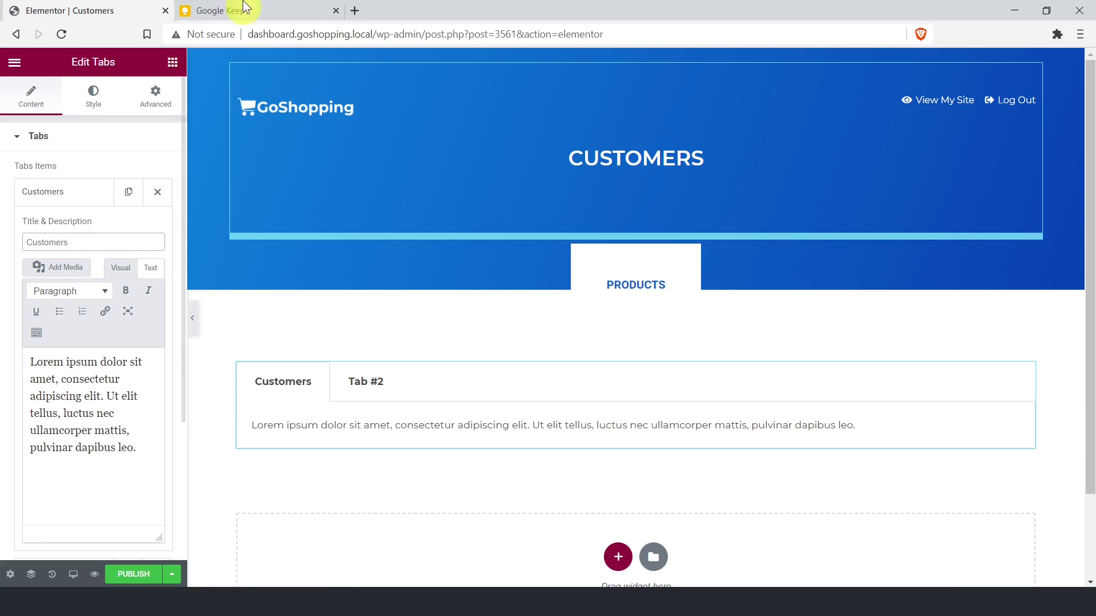
left_click(228, 10)
left_click_drag(495, 258, 342, 239)
key("ctrl+c")
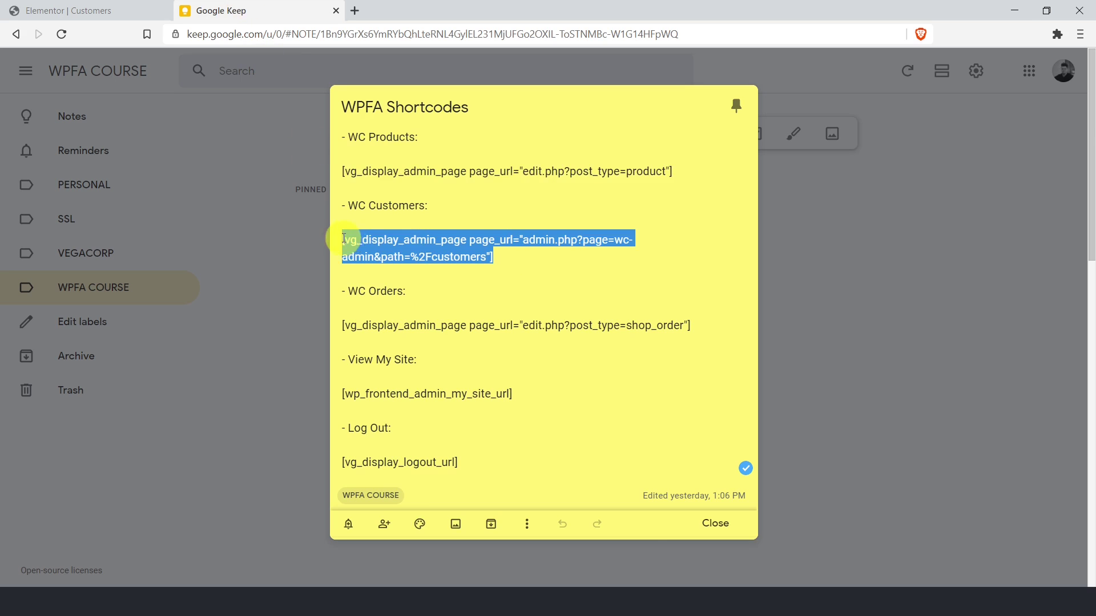
left_click(71, 11)
left_click(135, 440)
key("ctrl+a")
key("ctrl+v")
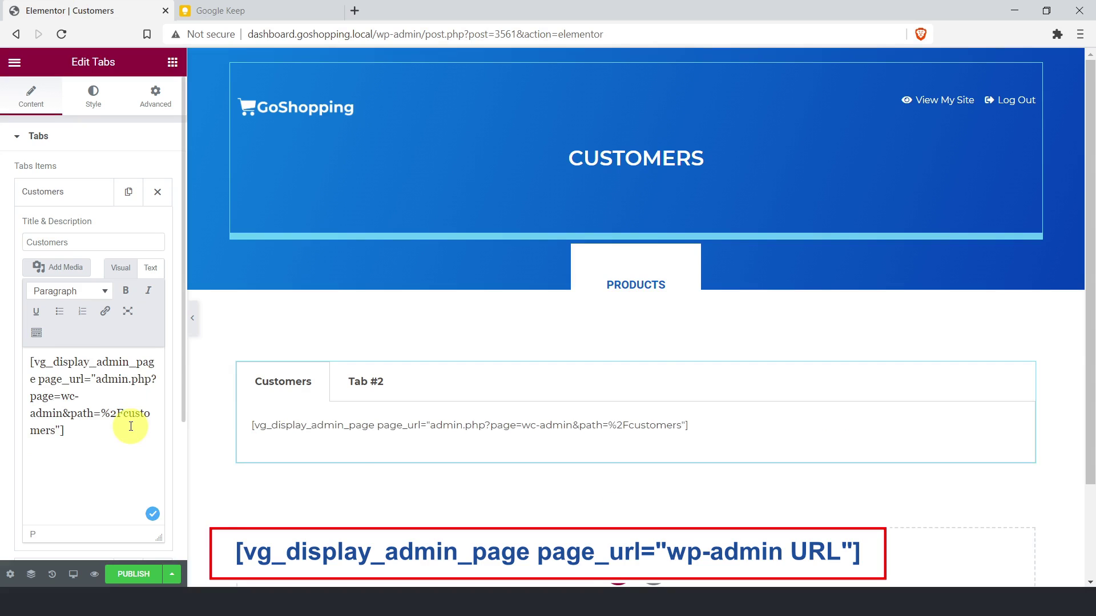
- Expand the second tab and retitle it 'Orders'
left_click_drag(62, 432, 92, 382)
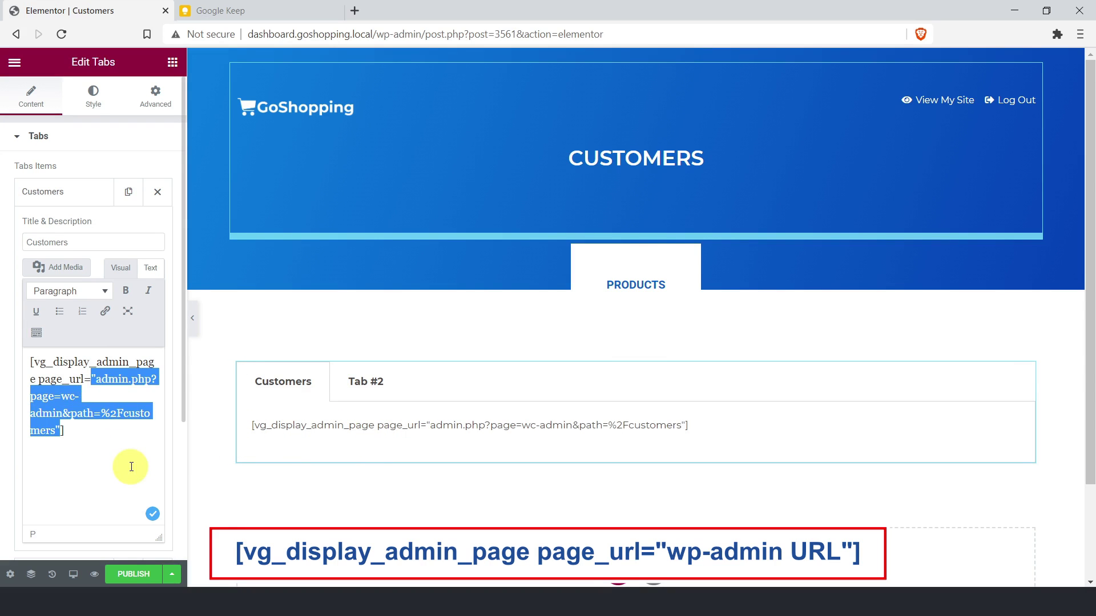
left_click(362, 383)
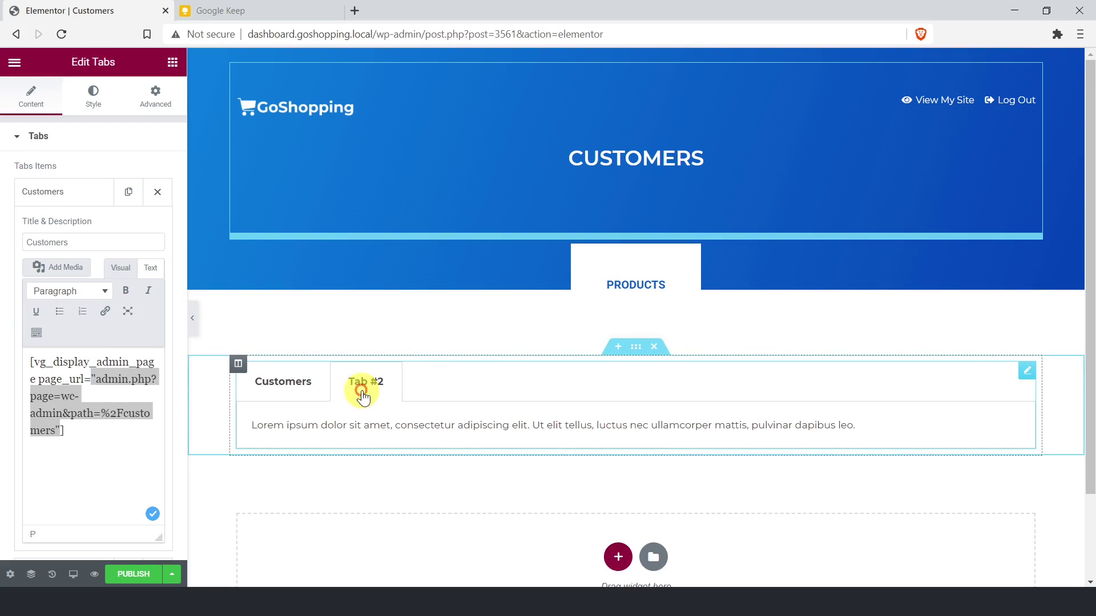
left_click(83, 194)
left_click(74, 227)
triple_click(84, 277)
type("Orders")
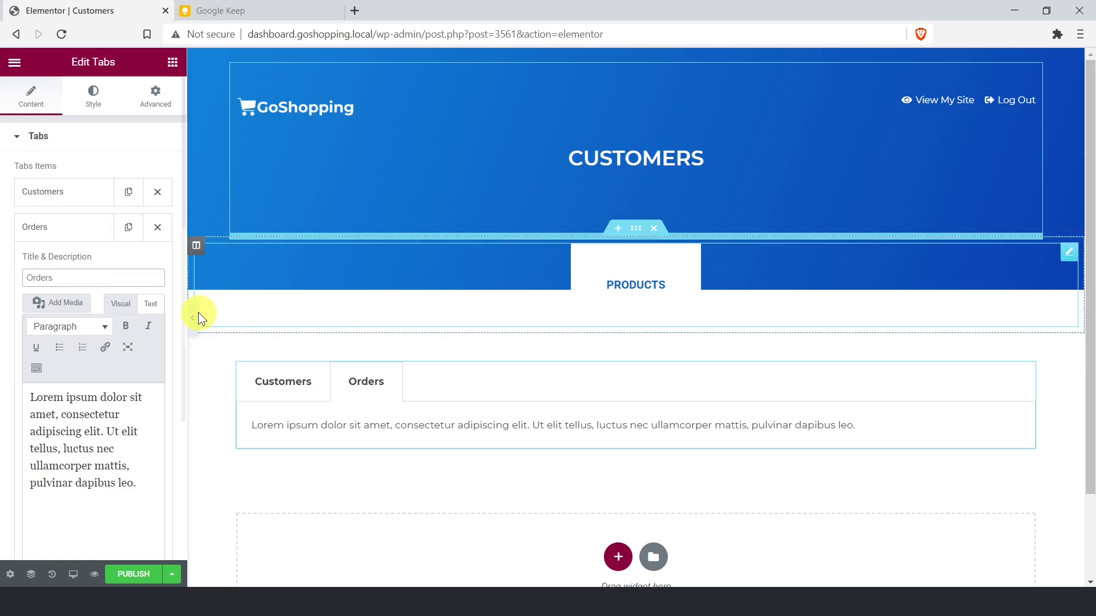
- Paste the WC Orders shortcode from Google Keep over the Orders tab's placeholder paragraph
left_click(221, 10)
left_click_drag(705, 320, 325, 320)
key("ctrl+c")
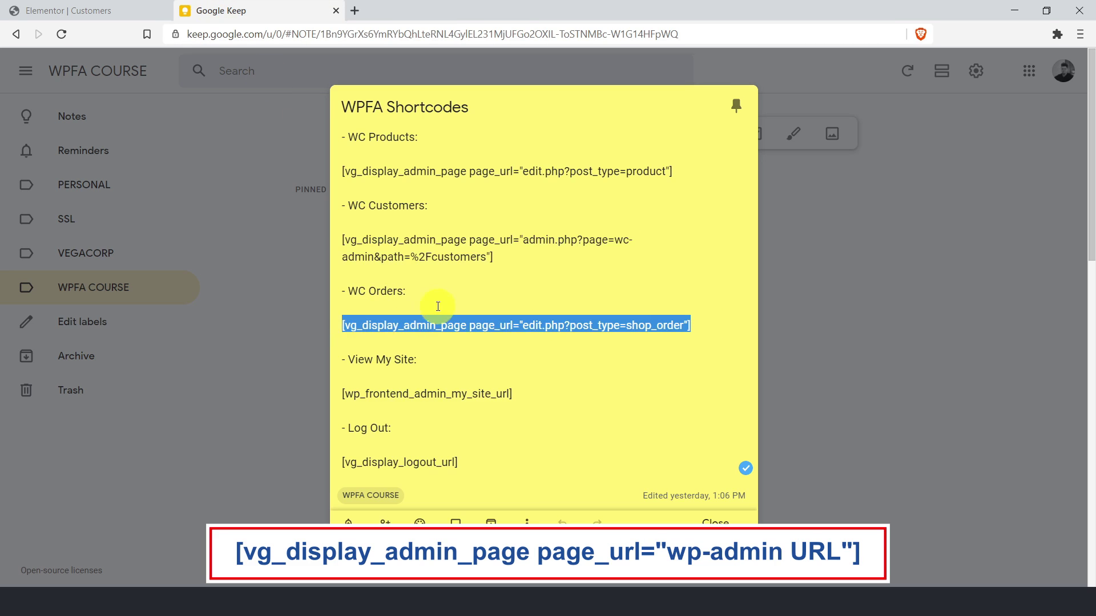
left_click(51, 10)
left_click(131, 459)
key("ctrl+a")
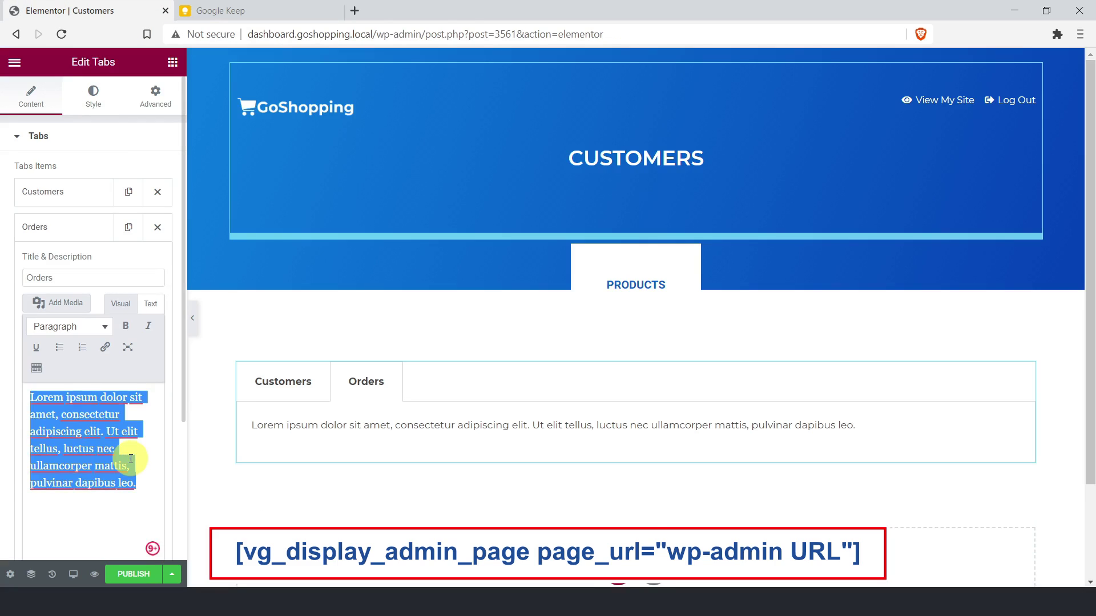
key("ctrl+v")
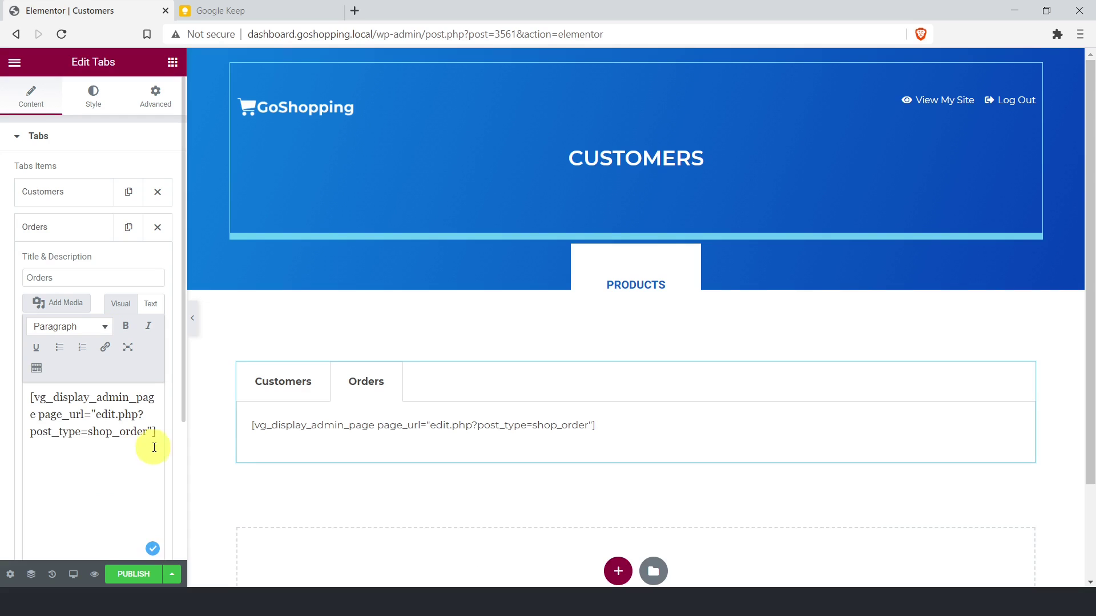
- Preview the Customers page, checking the customers table and the Orders tab's order list
left_click(94, 575)
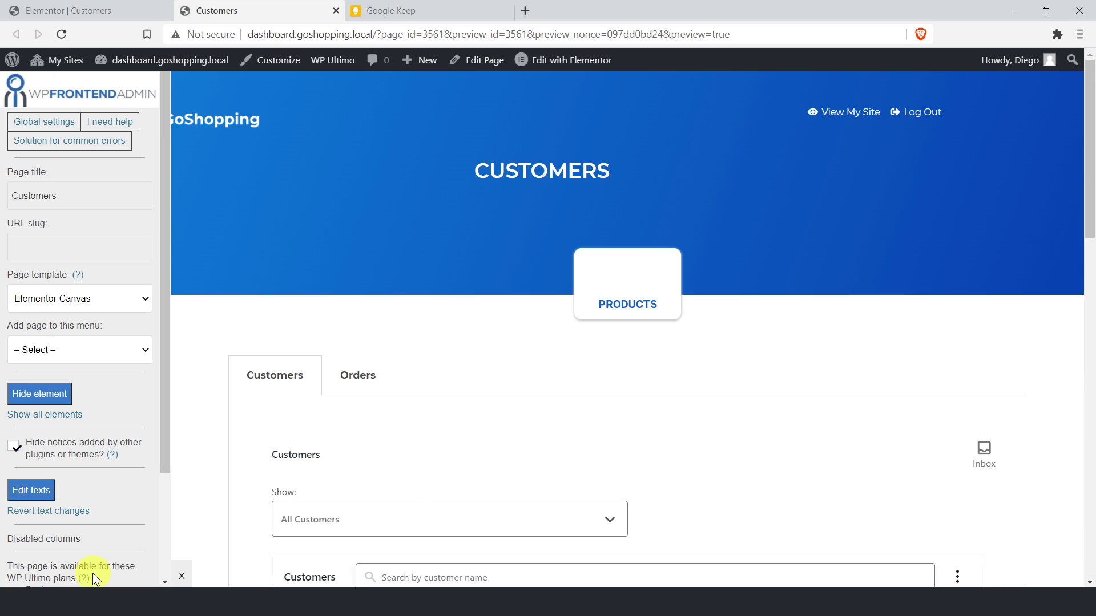
scroll(676, 413, "down", 5)
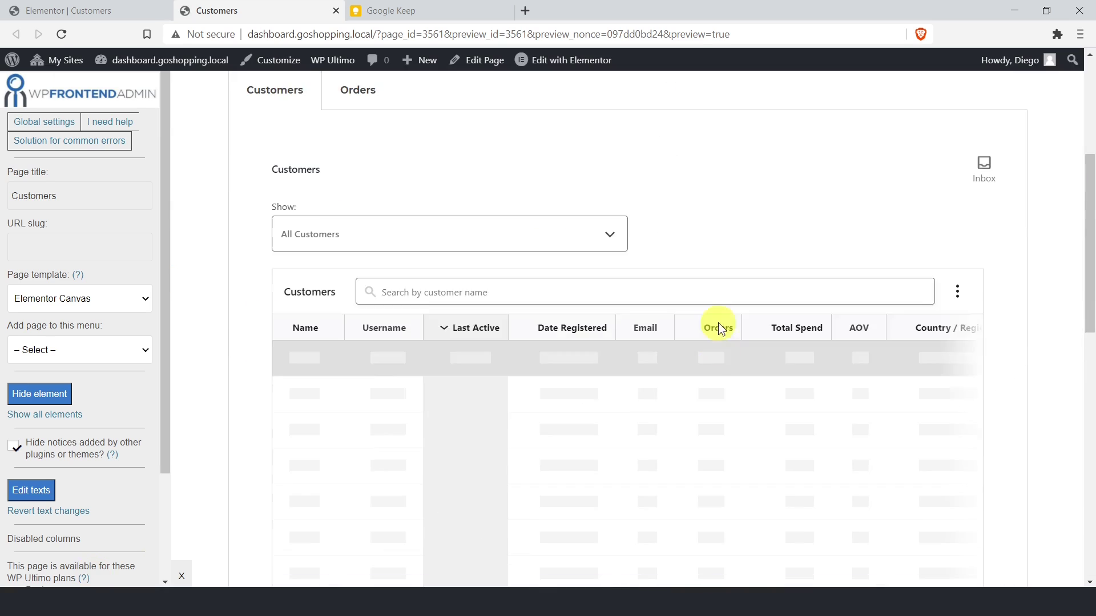
scroll(742, 228, "down", 3)
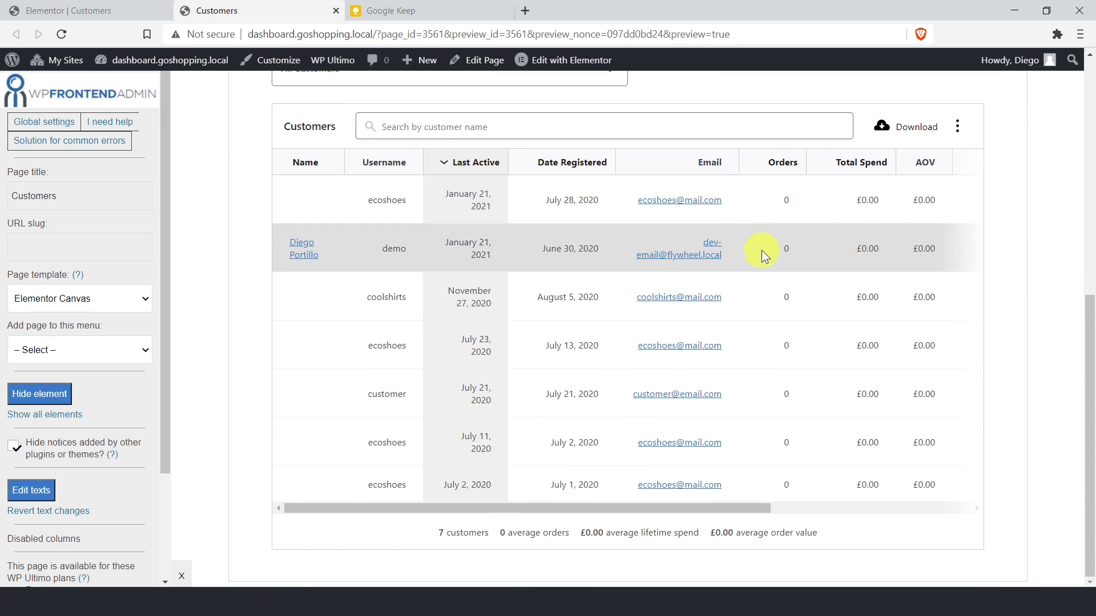
scroll(758, 286, "up", 8)
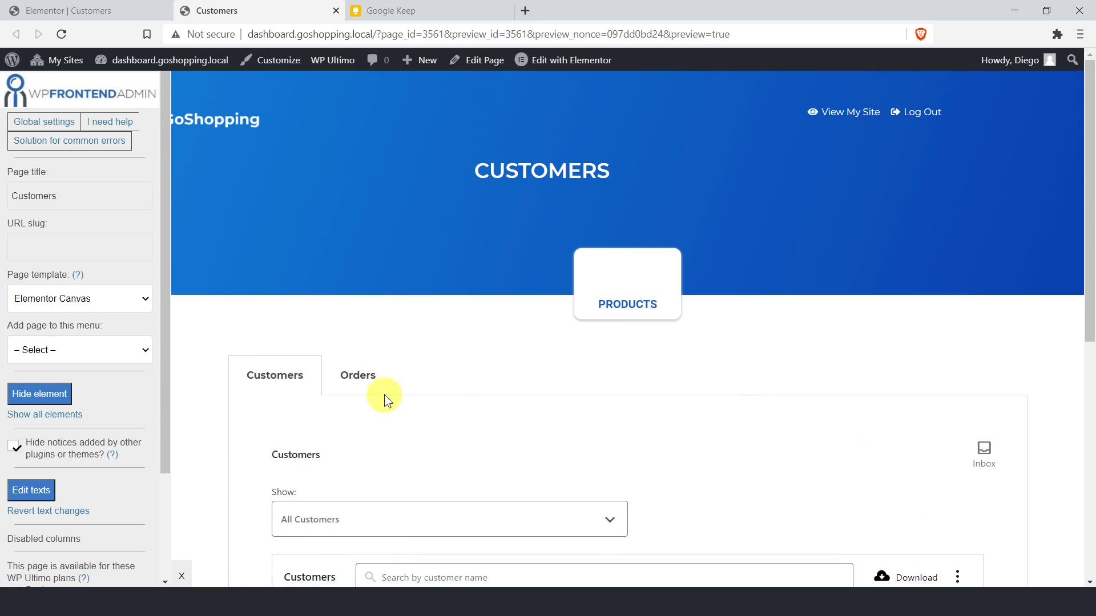
left_click(365, 378)
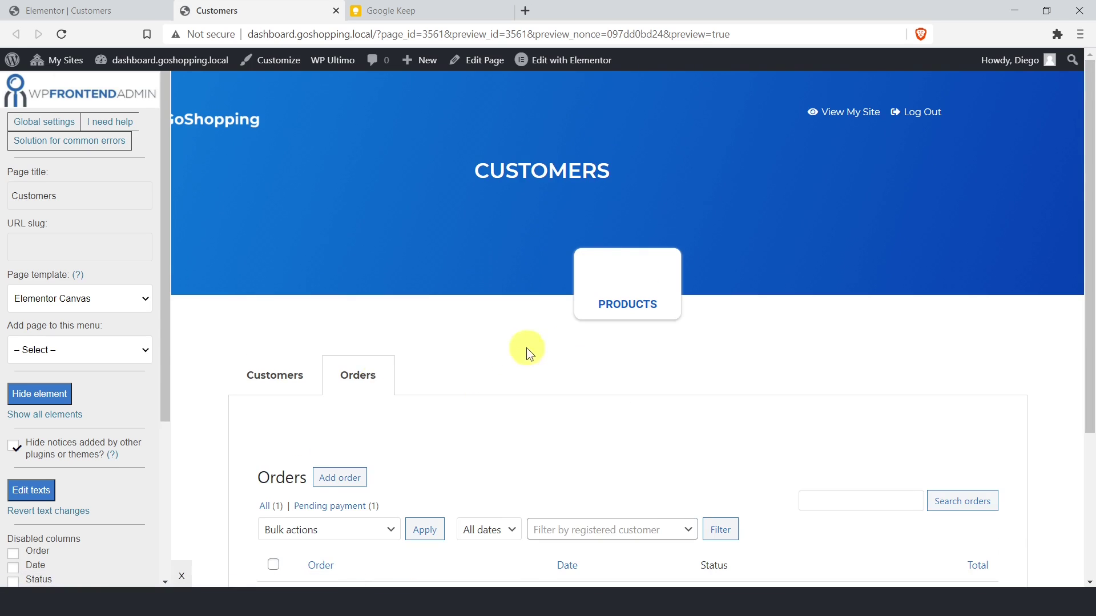
scroll(754, 291, "down", 3)
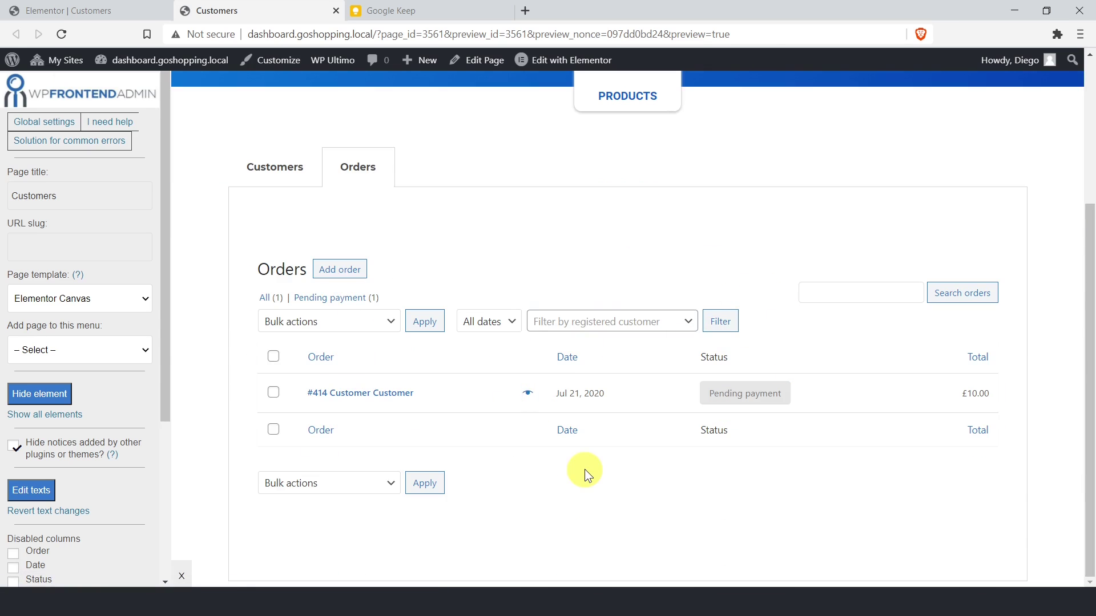
scroll(584, 469, "up", 3)
left_click(274, 388)
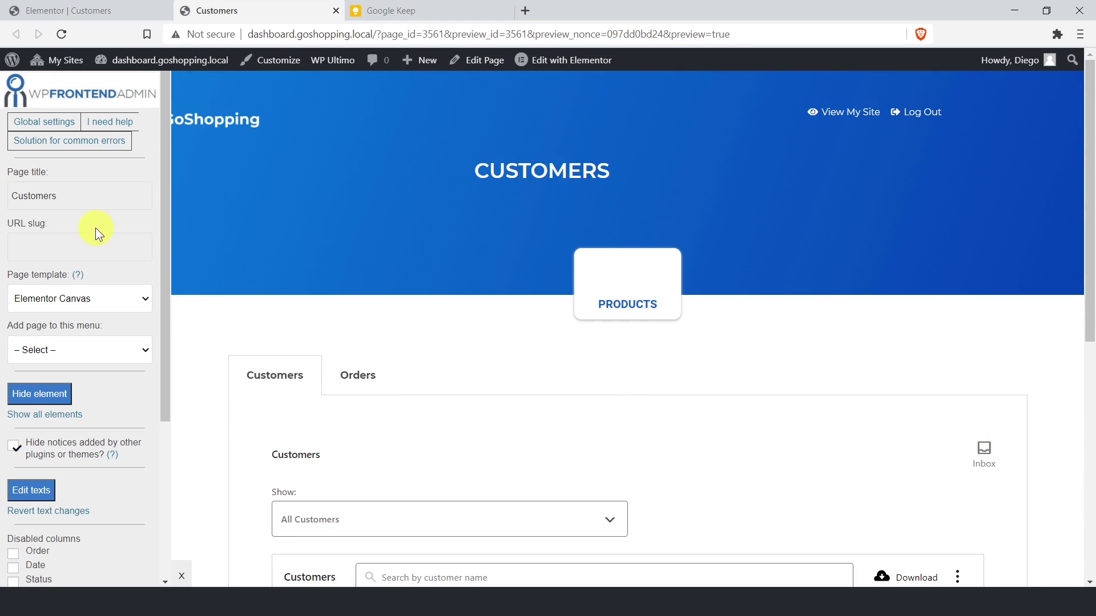
- Give the Customers page the URL slug 'customers' and add it to Menu
left_click(91, 248)
type("customers")
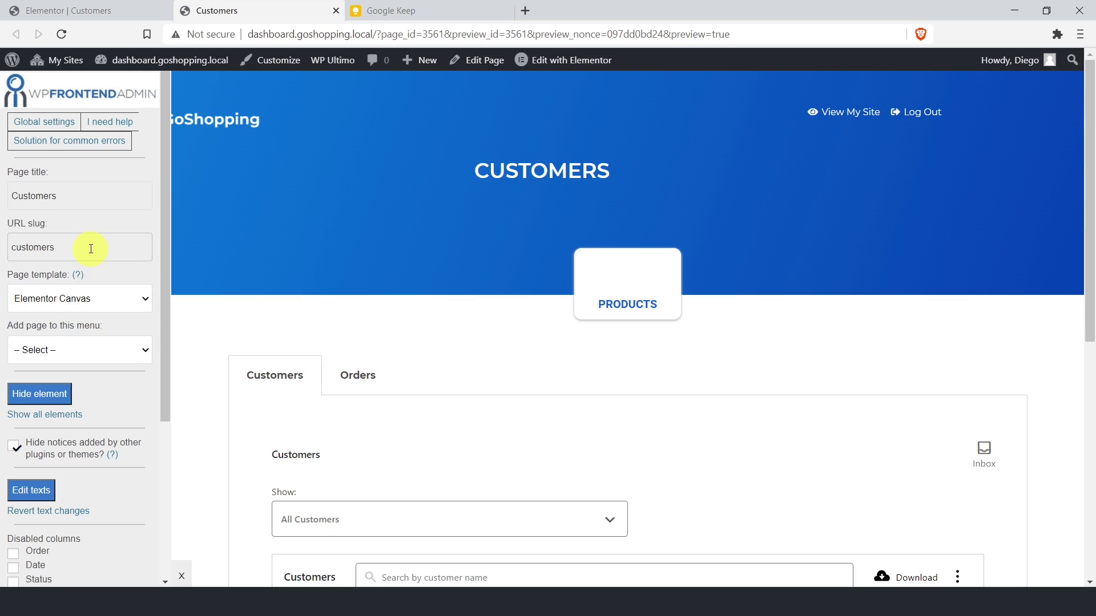
left_click(113, 348)
left_click(96, 382)
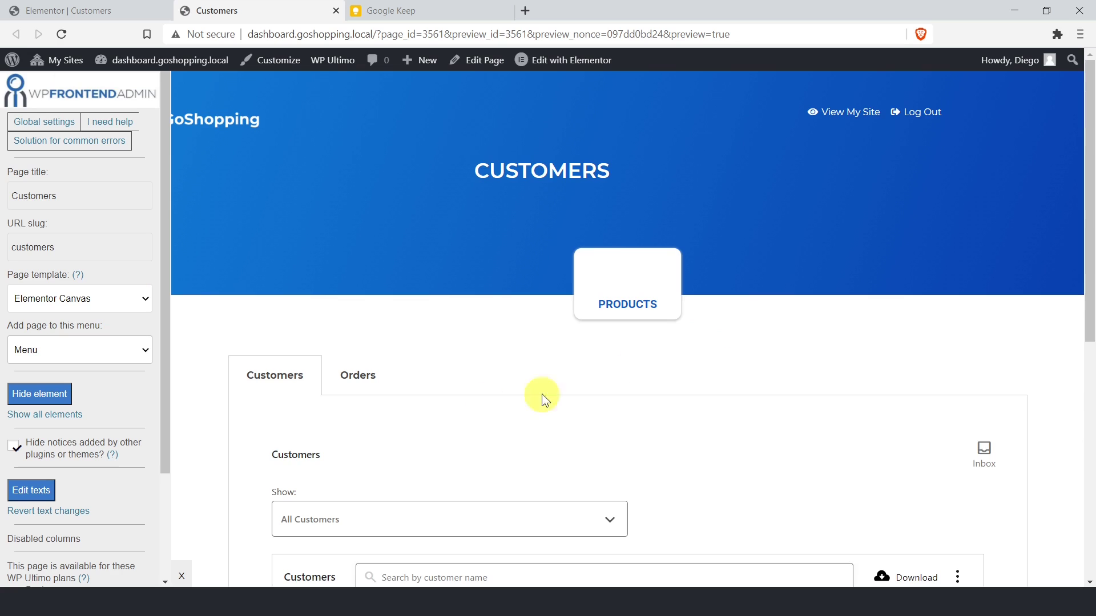
- Hide the Show filter block above the customers table
left_click(54, 395)
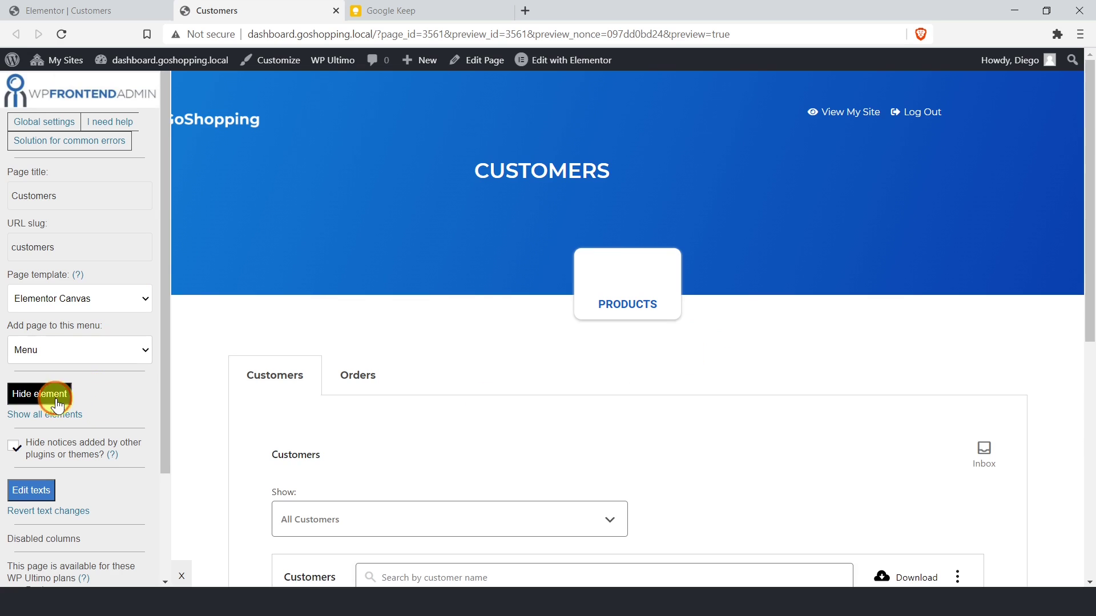
left_click(704, 509)
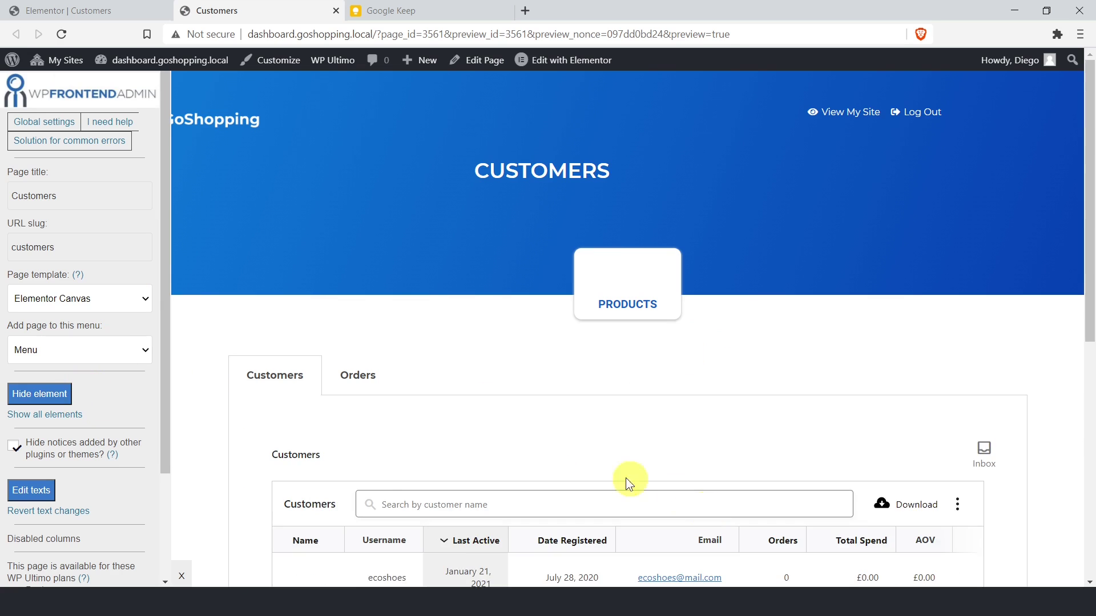
scroll(549, 431, "down", 3)
scroll(551, 434, "down", 3)
scroll(555, 434, "up", 7)
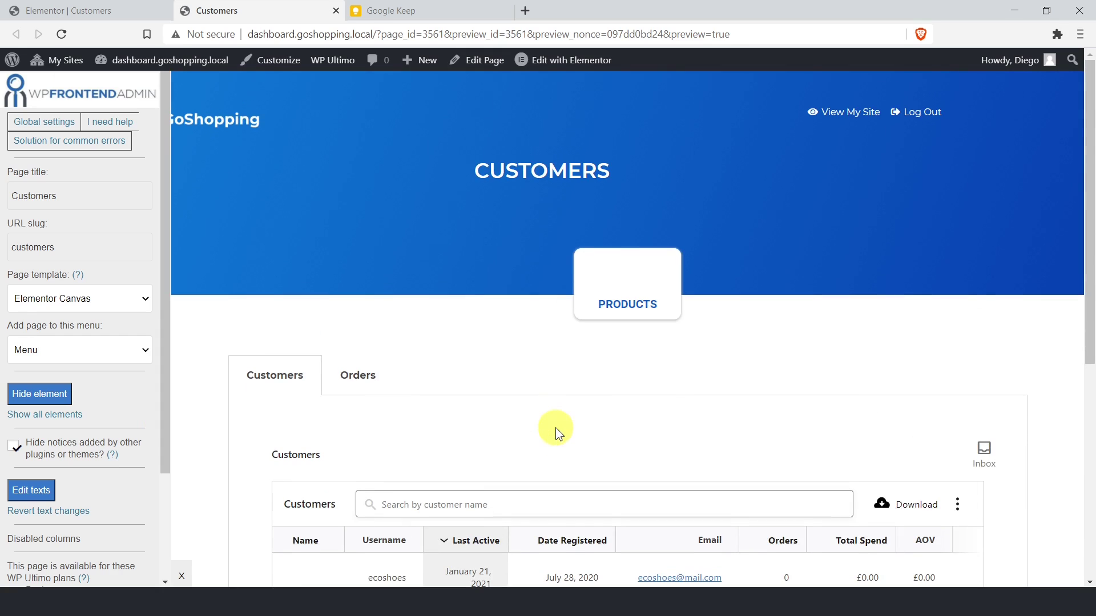
scroll(157, 365, "down", 3)
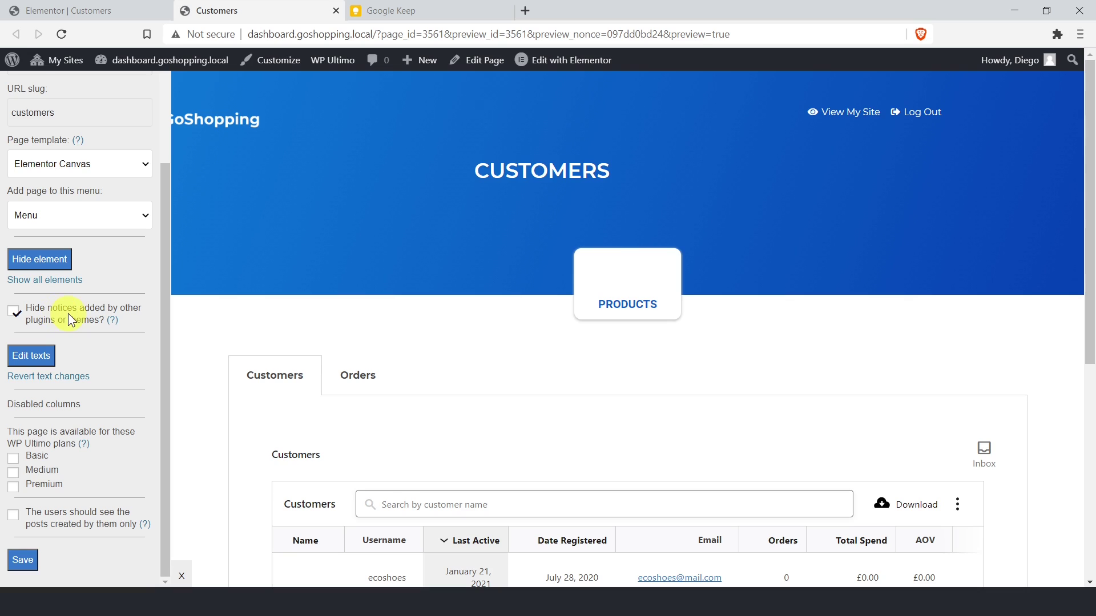
- Rename the table heading to 'My Customers' with Edit texts
left_click(31, 355)
type("My")
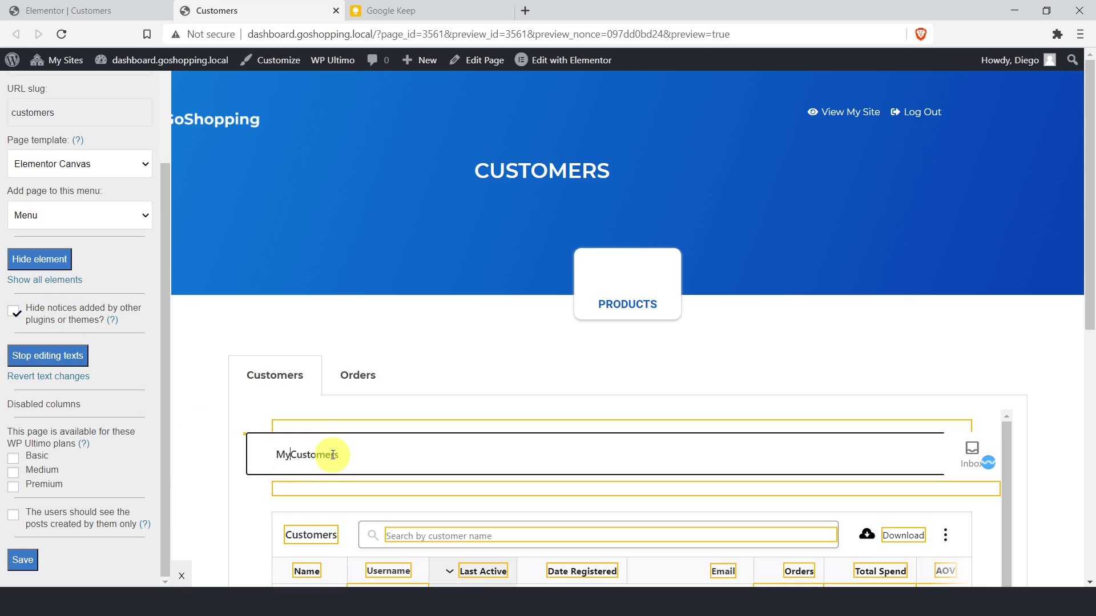
left_click_drag(348, 454, 262, 451)
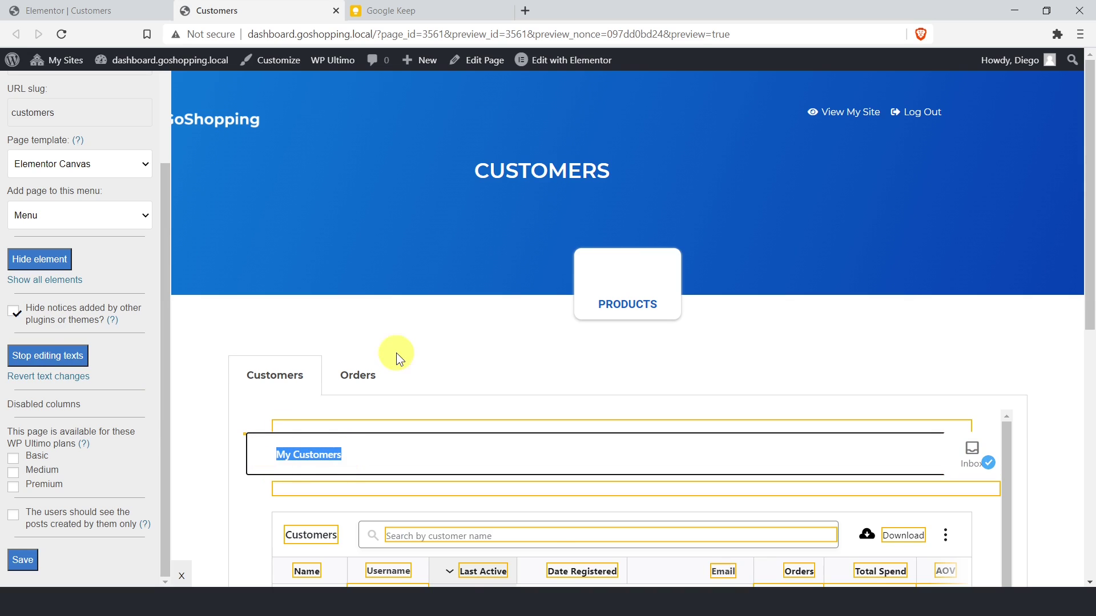
left_click(69, 359)
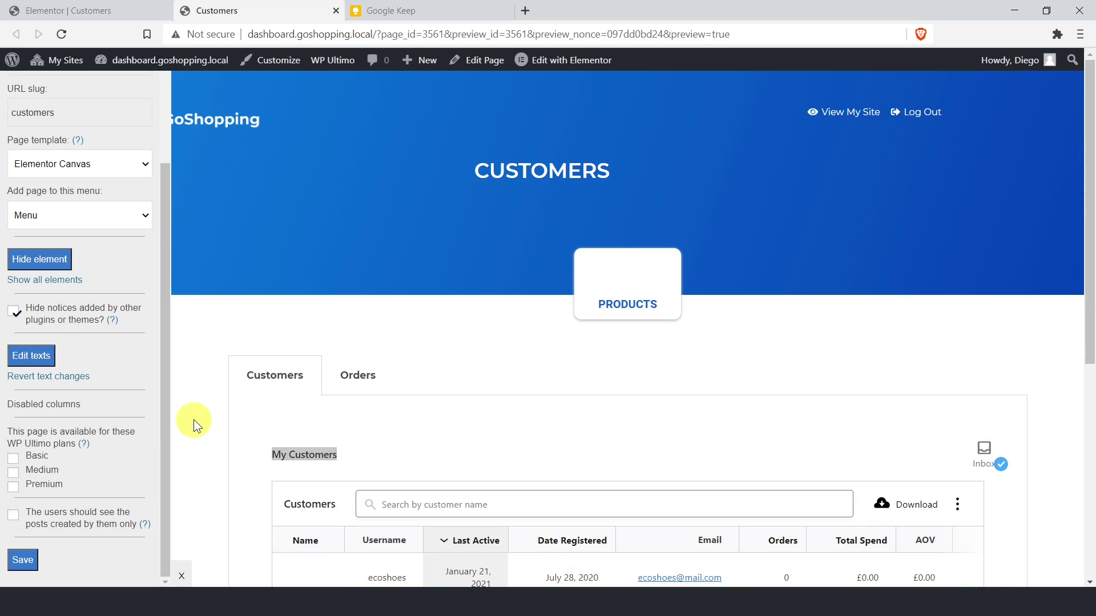
- Leave Medium and Premium plan availability cleared and save the Customers page settings
left_click(13, 474)
left_click(15, 488)
left_click(70, 474)
left_click(24, 565)
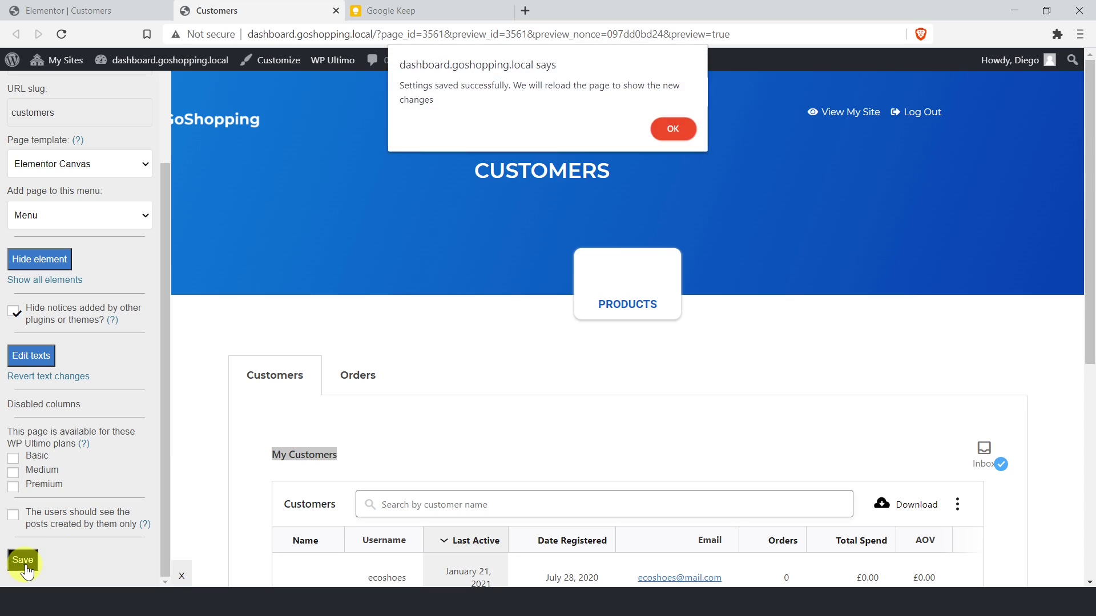
left_click(674, 135)
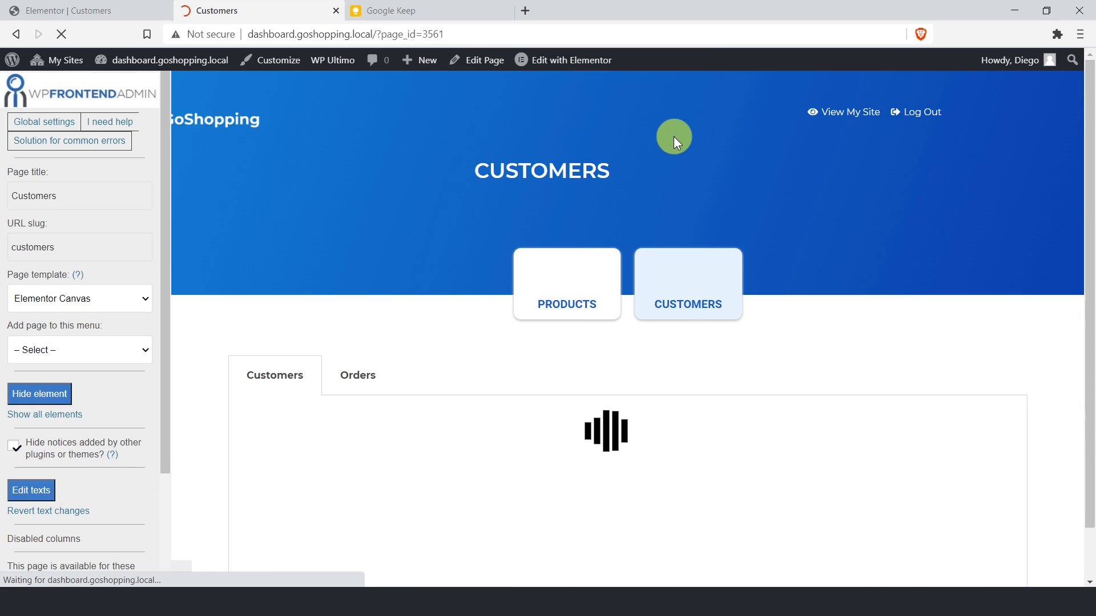
- On the Orders tab, hide the lower Bulk actions row and save the page settings
left_click(360, 393)
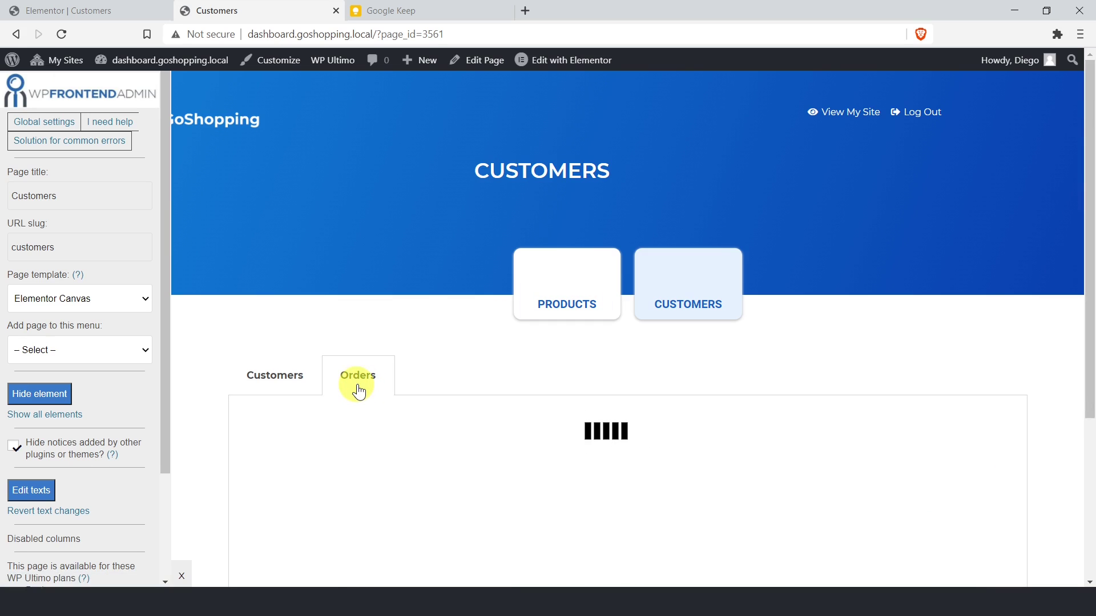
scroll(359, 393, "down", 3)
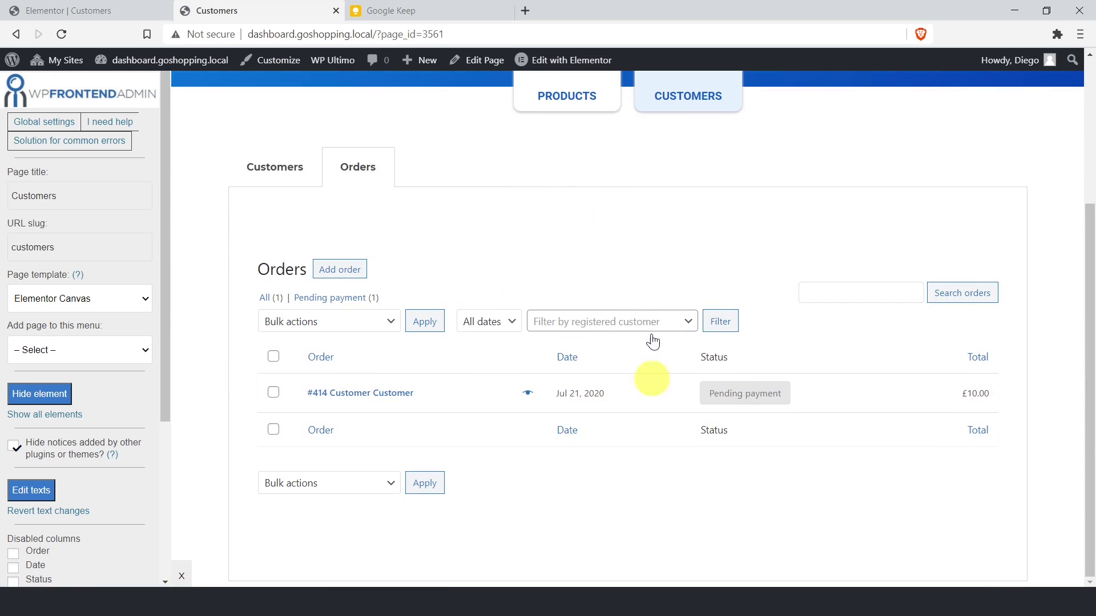
left_click(62, 397)
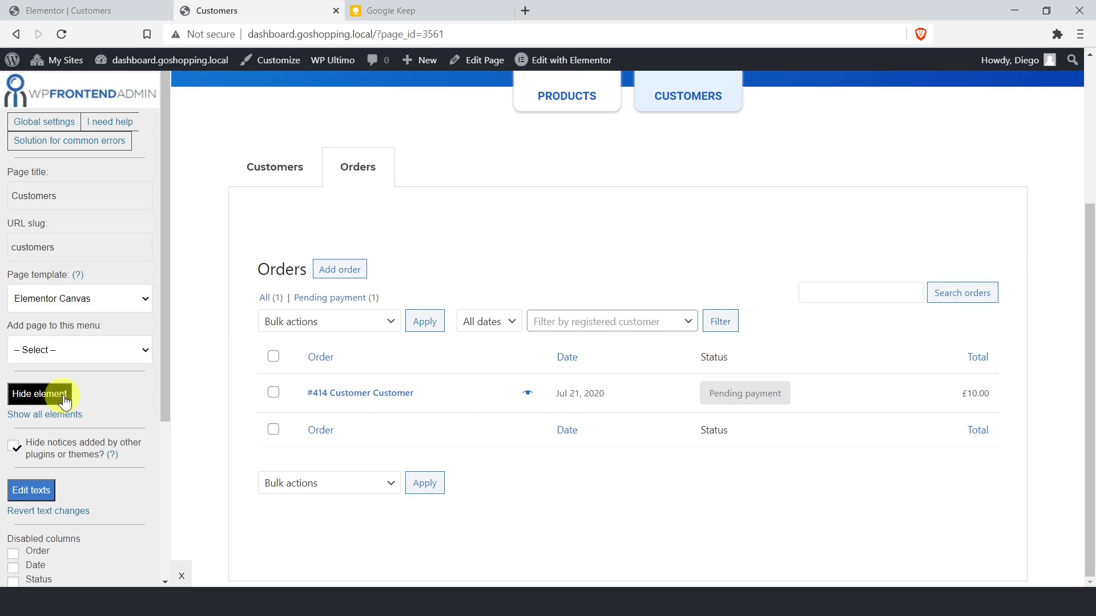
left_click(587, 486)
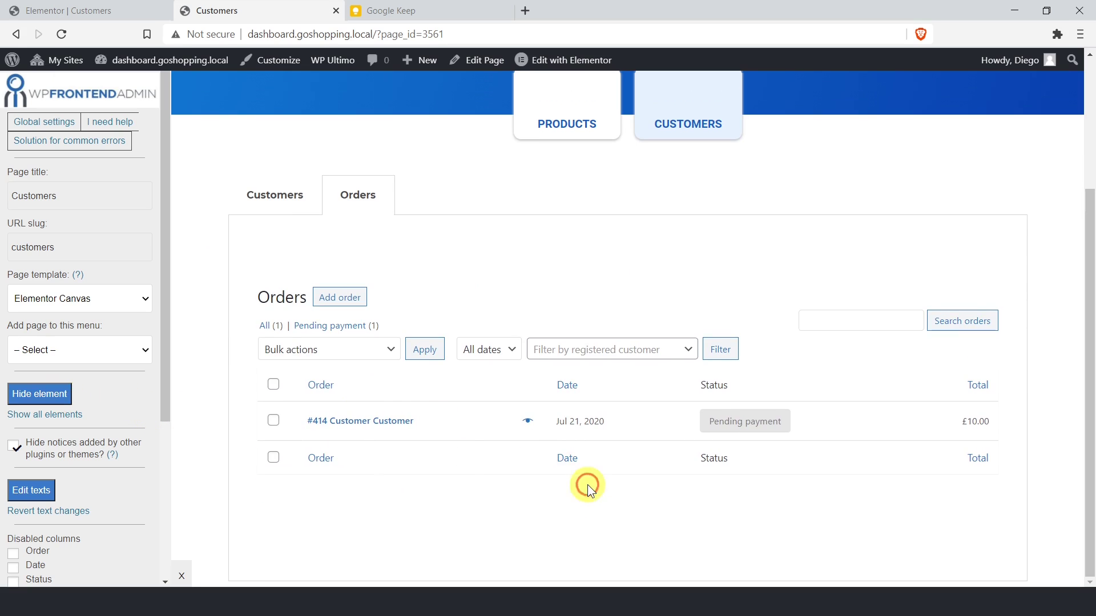
scroll(145, 477, "down", 4)
left_click(23, 562)
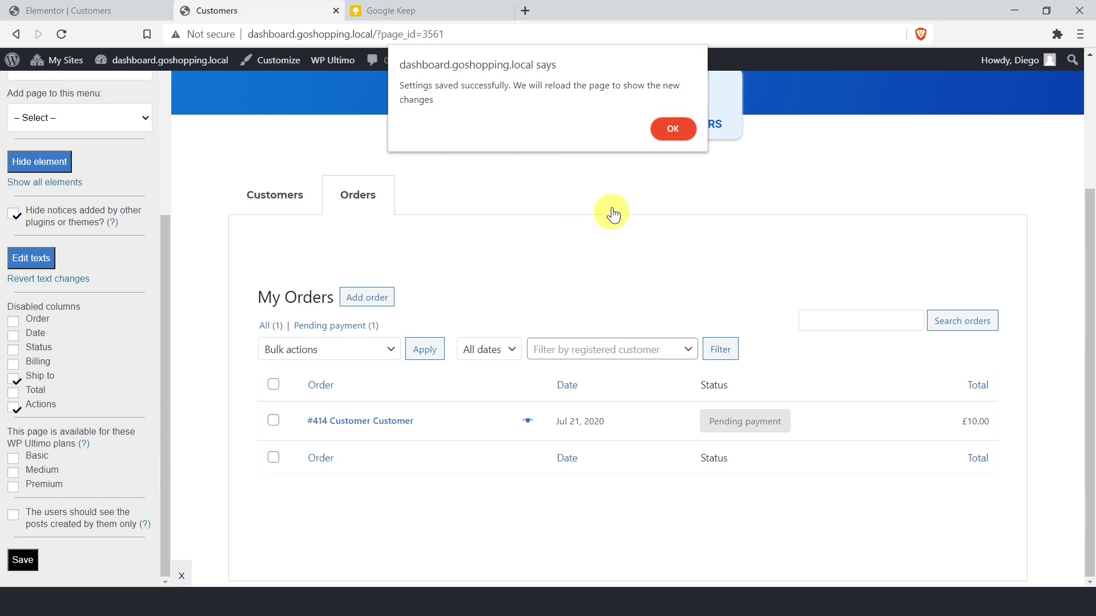
left_click(673, 130)
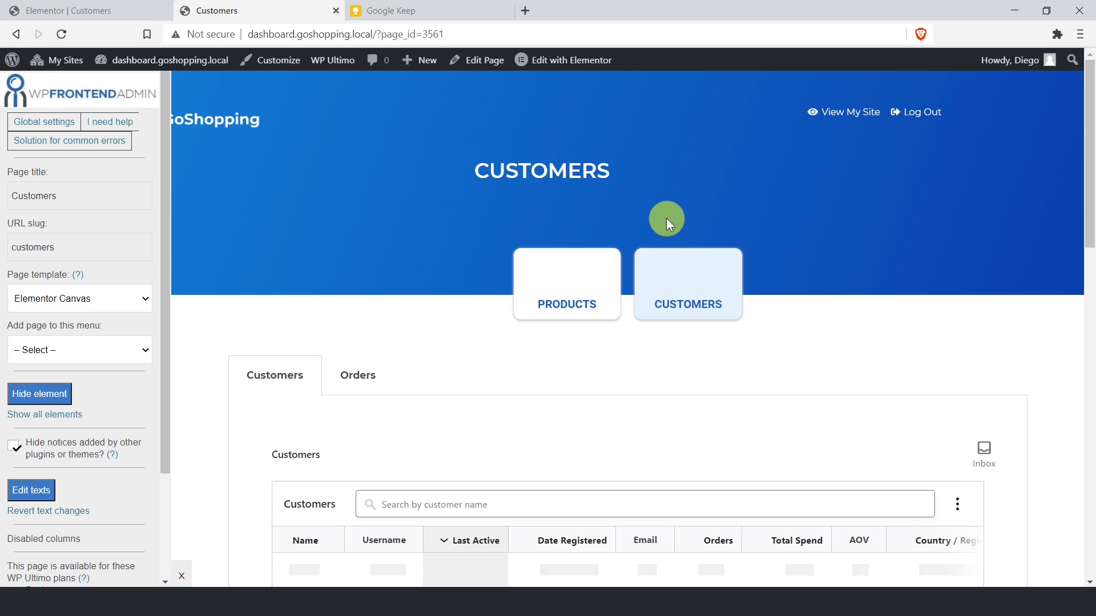
scroll(670, 388, "down", 2)
- Go to Appearance > Menus and bring up the icon picker for the Products item
scroll(670, 390, "up", 1)
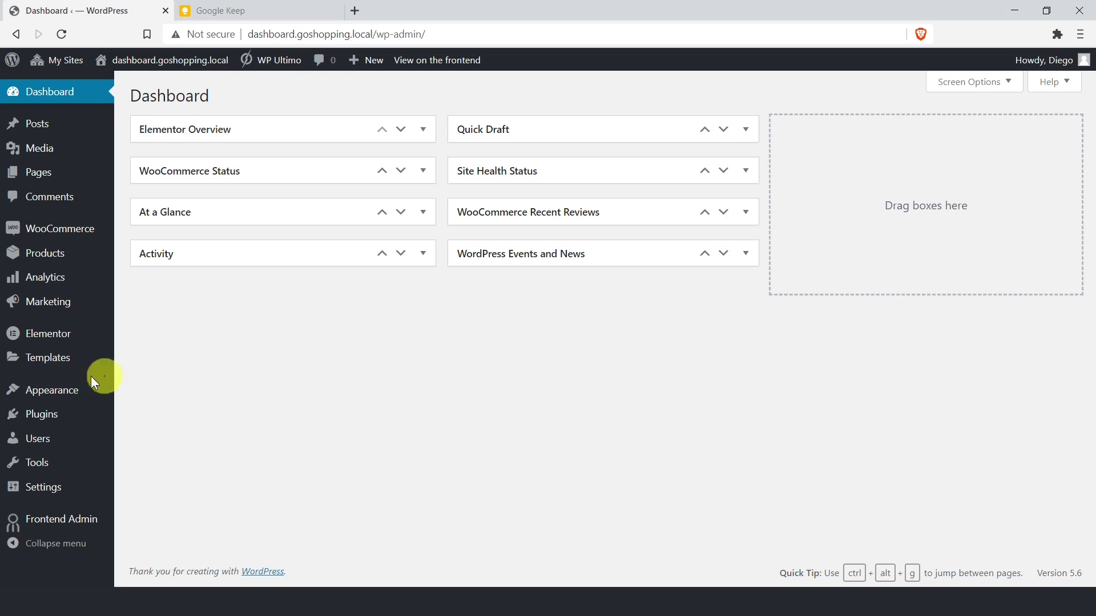
mouse_move(44, 391)
left_click(163, 447)
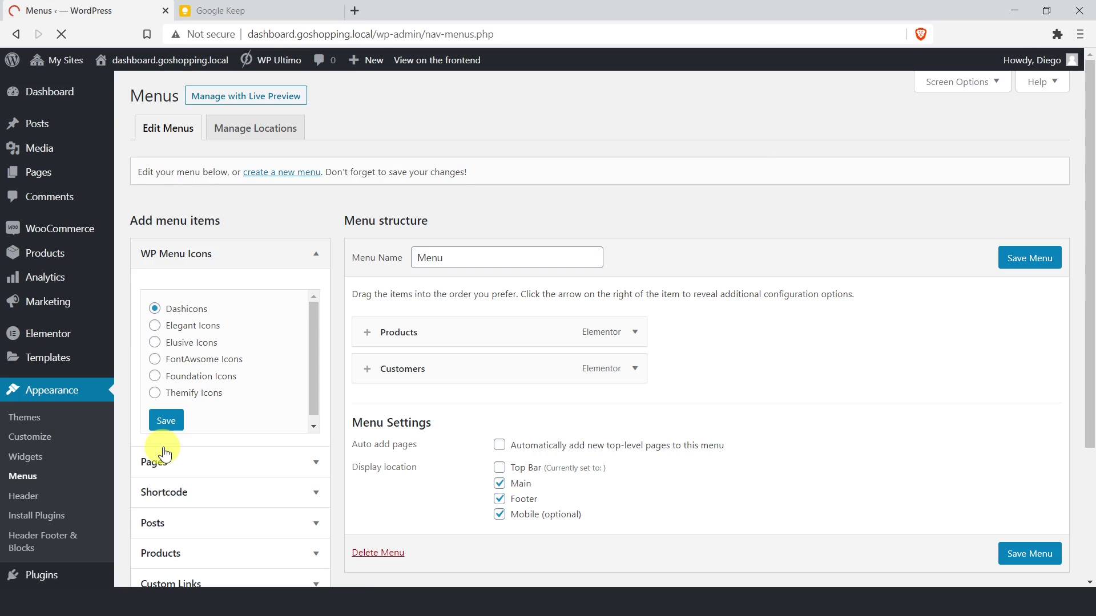
left_click(367, 332)
- Give the Products item the dashicons cart icon, keeping its label visible
scroll(369, 338, "down", 5)
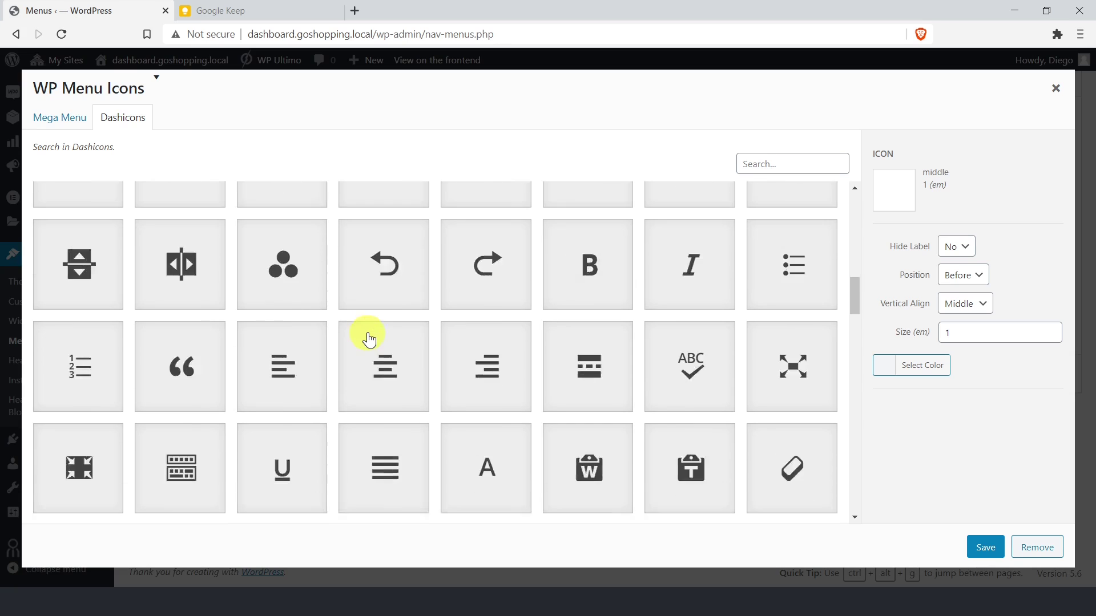
scroll(365, 338, "down", 10)
scroll(320, 274, "down", 2)
left_click(294, 228)
scroll(299, 228, "up", 1)
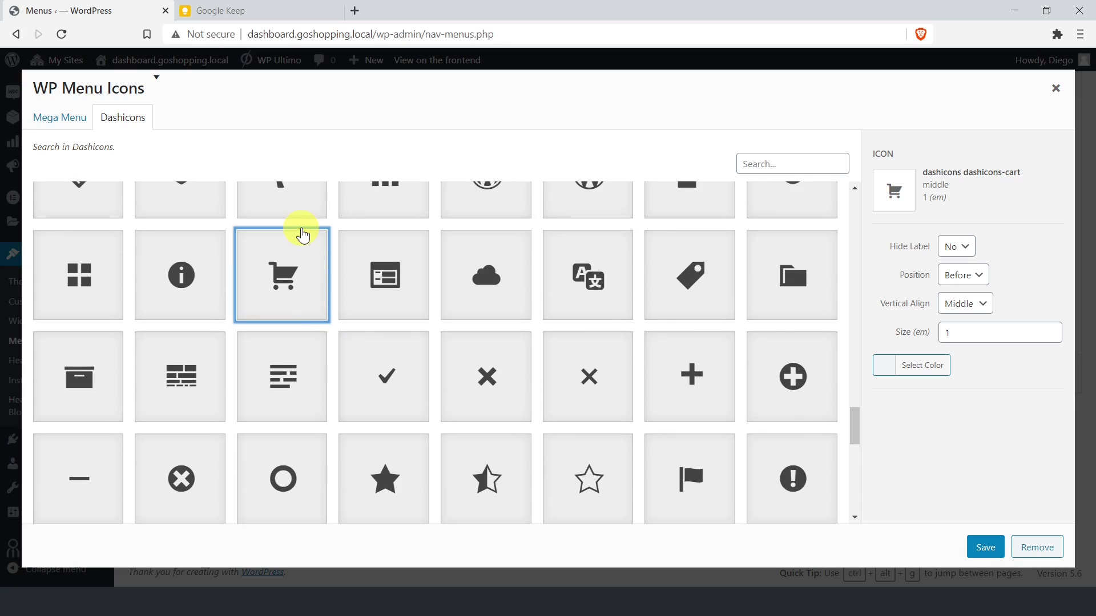
left_click(959, 247)
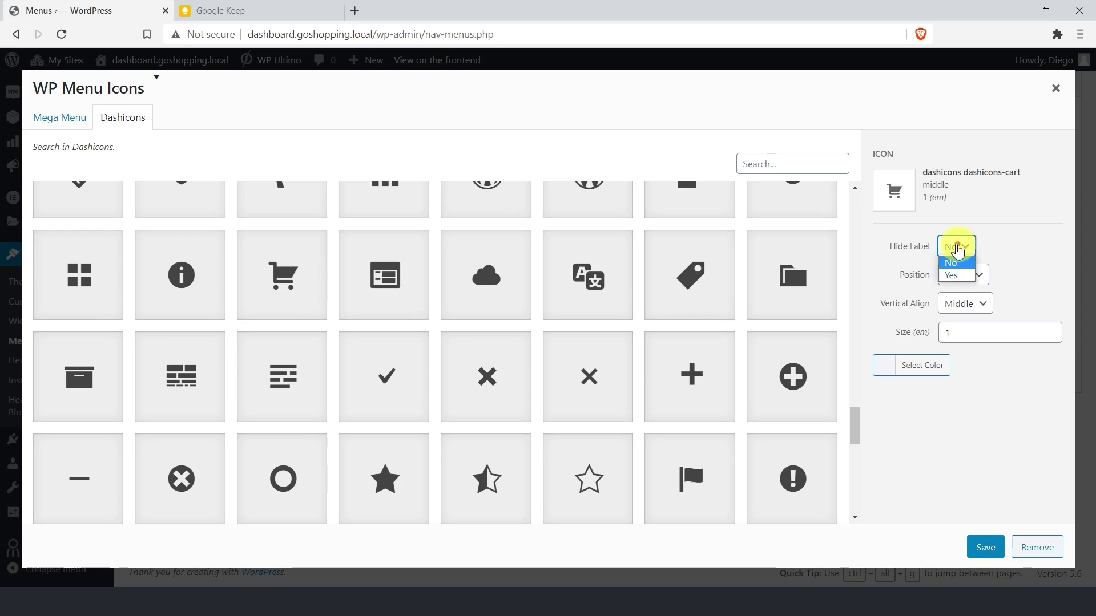
left_click(954, 278)
left_click(970, 252)
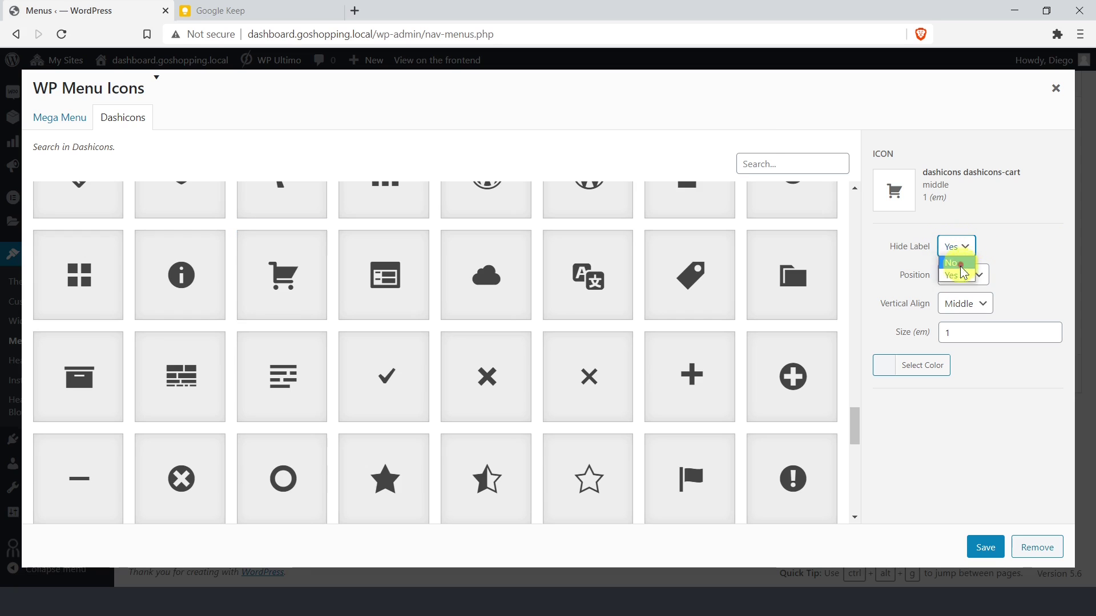
left_click(965, 264)
left_click_drag(889, 246, 1035, 240)
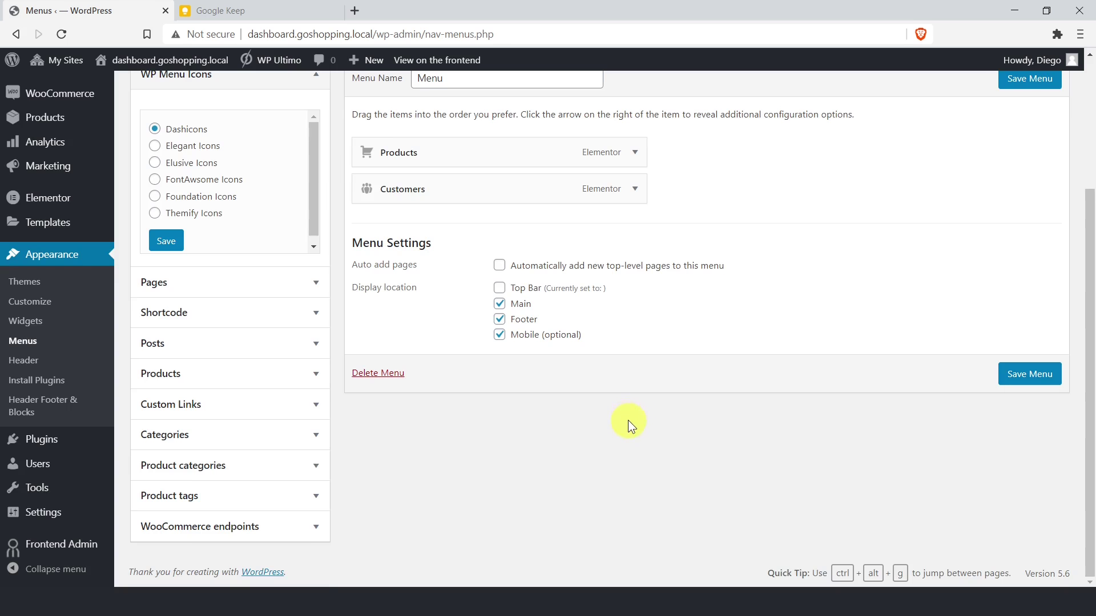
- Save the menu and check the new icons on the live site's Products dashboard page
scroll(628, 420, "up", 3)
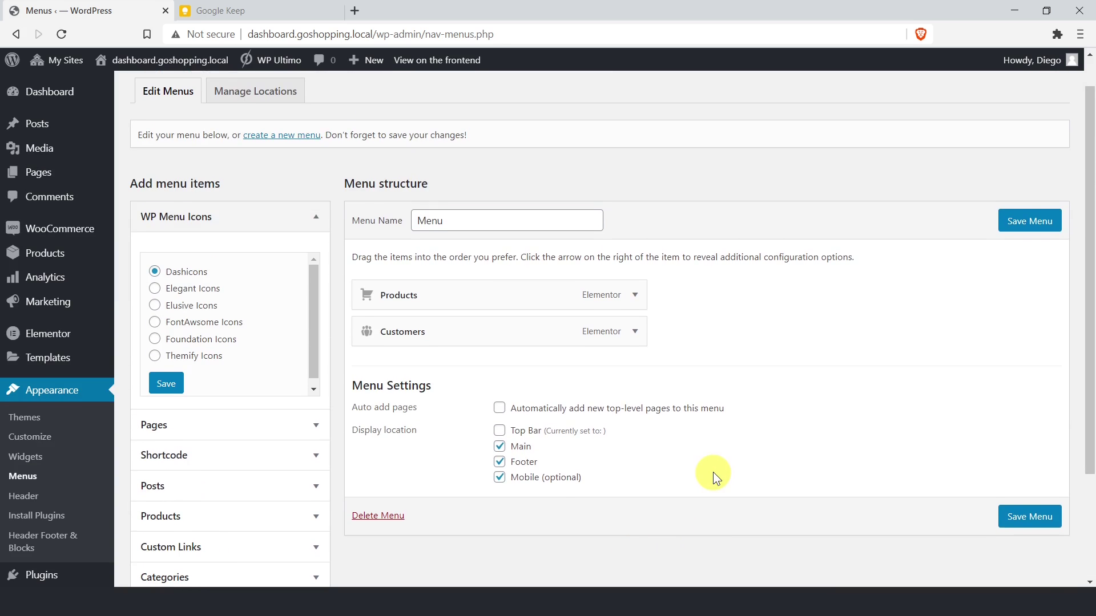
scroll(713, 471, "up", 1)
left_click(1041, 263)
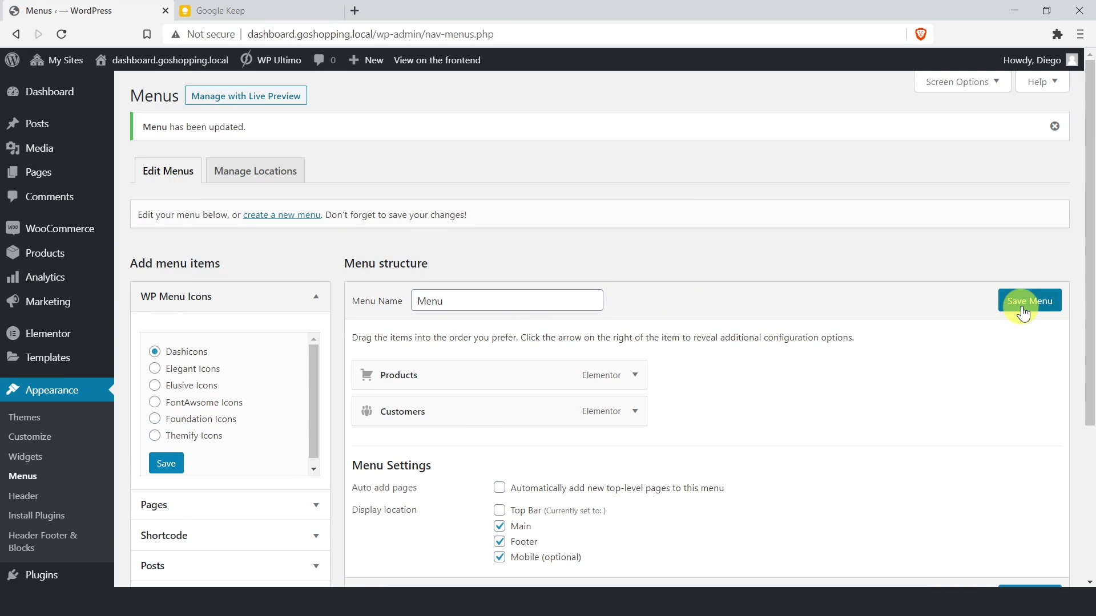
middle_click(169, 86)
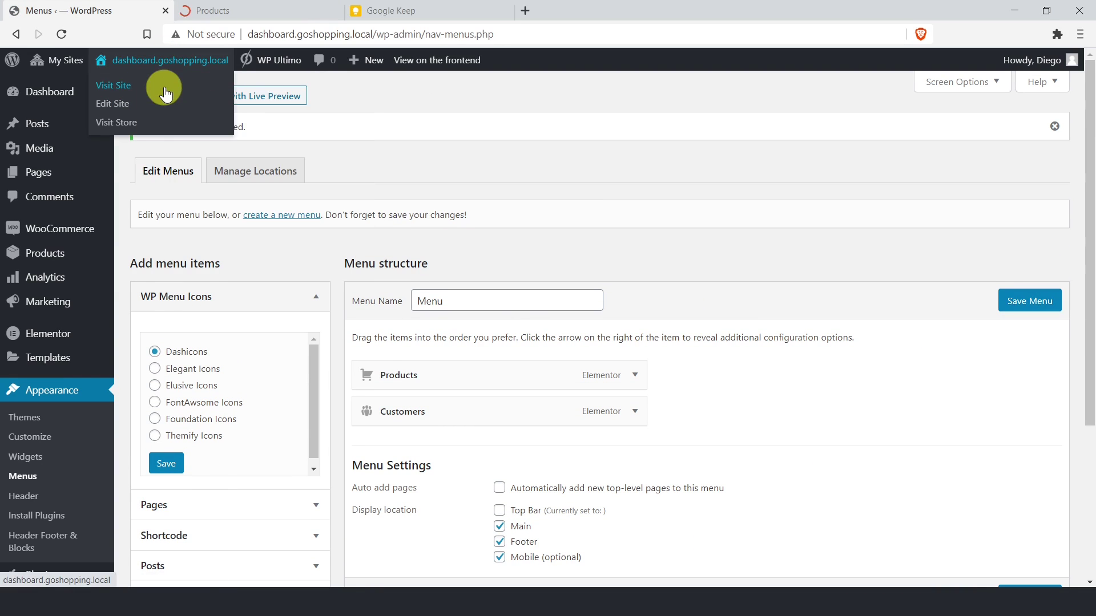
left_click(274, 19)
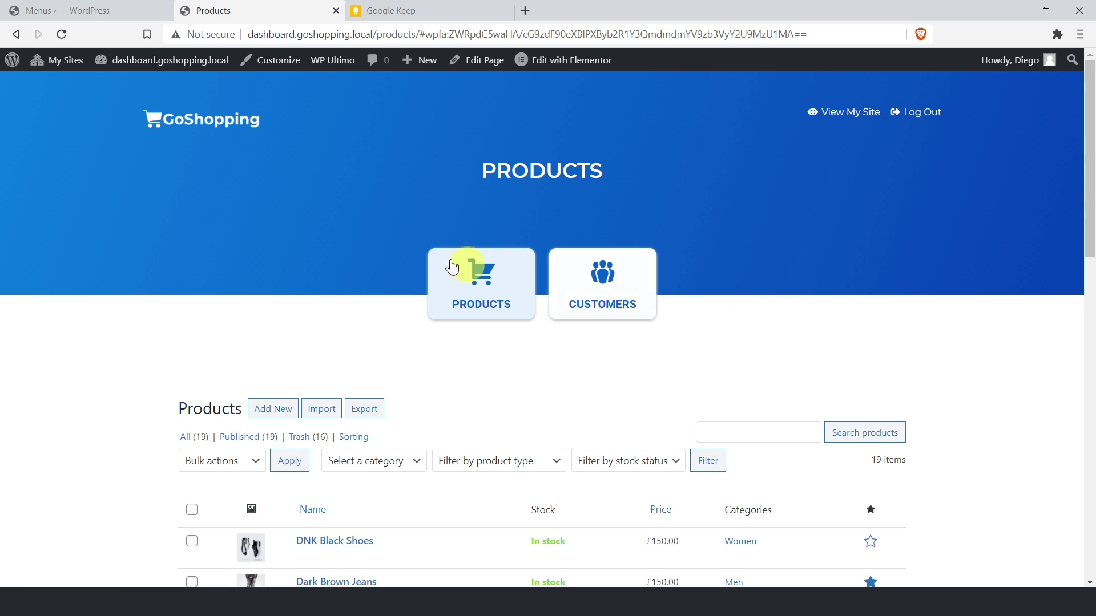
left_click(103, 8)
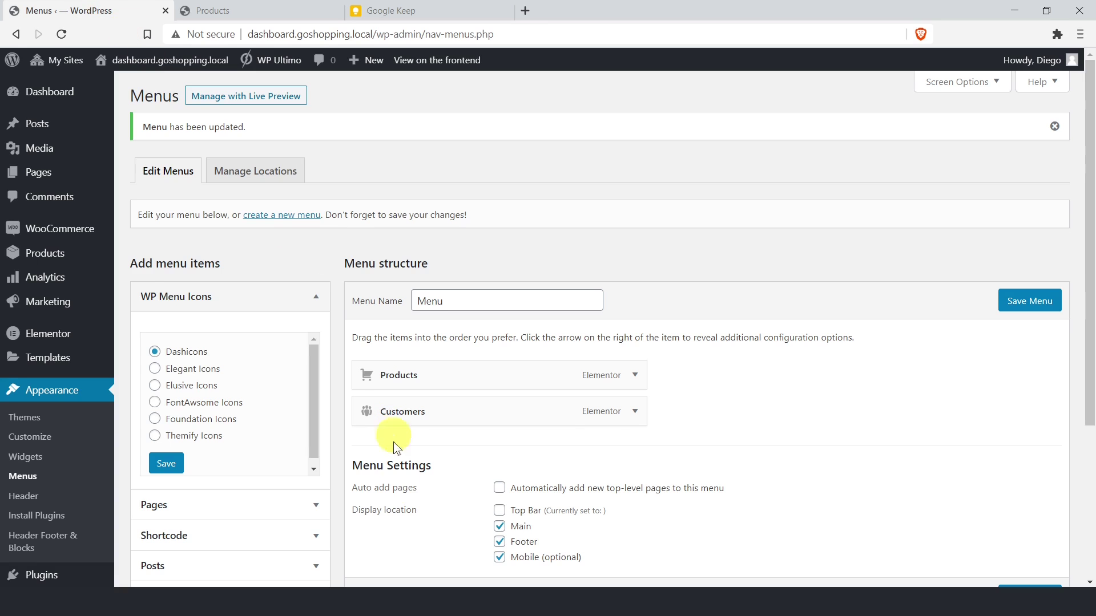
- Add a View My Site custom link using the pasted my_site_url shortcode to the menu
scroll(405, 498, "down", 5)
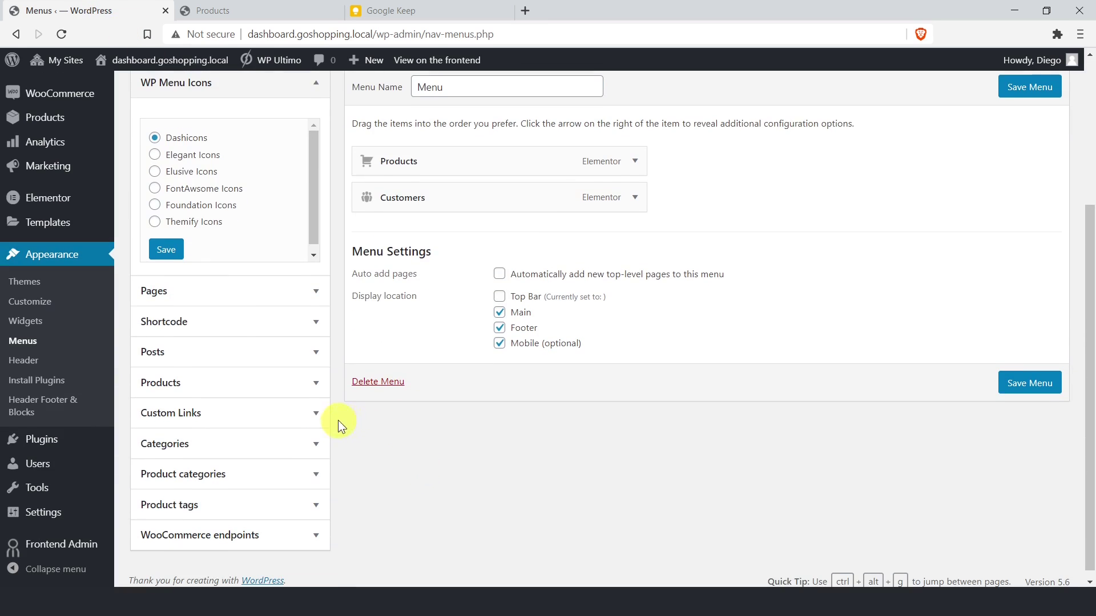
left_click(311, 412)
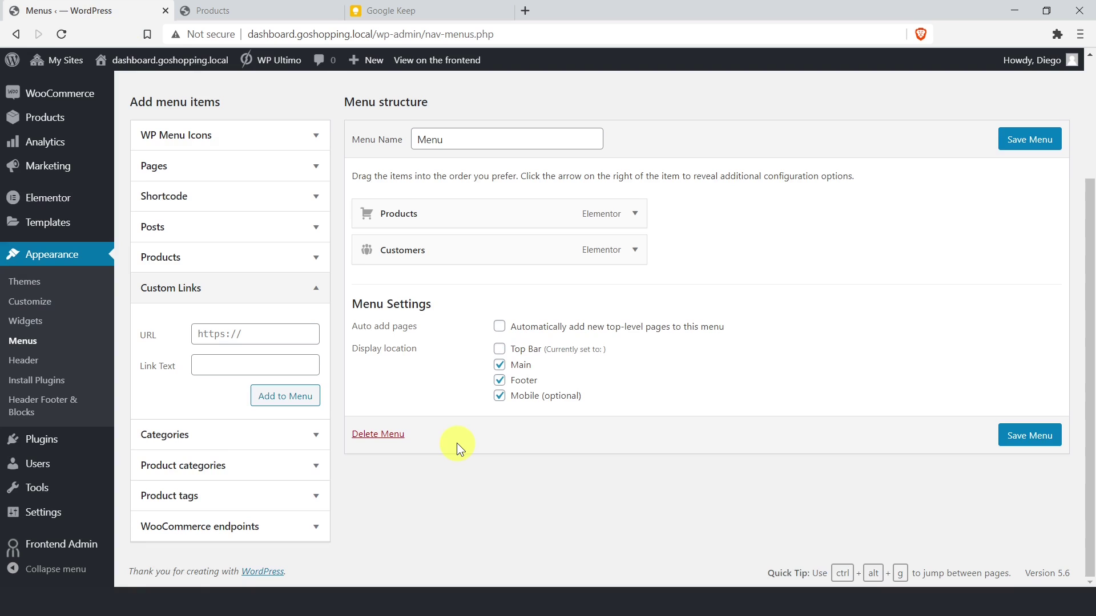
left_click(285, 333)
type("[wp_frontend_admin_my_site_url]")
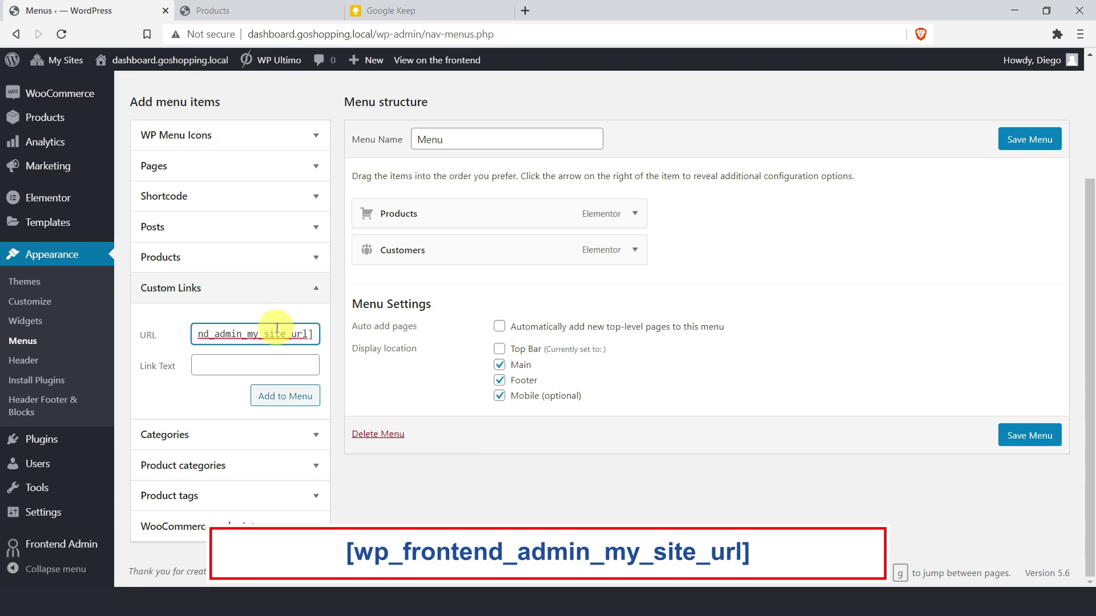
left_click(299, 363)
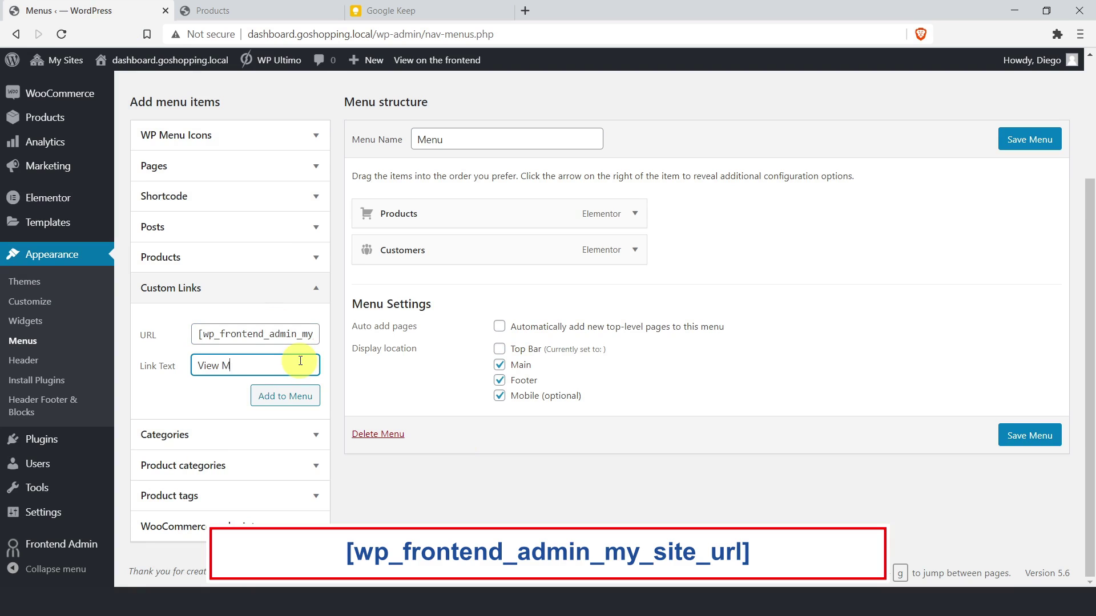
left_click(286, 404)
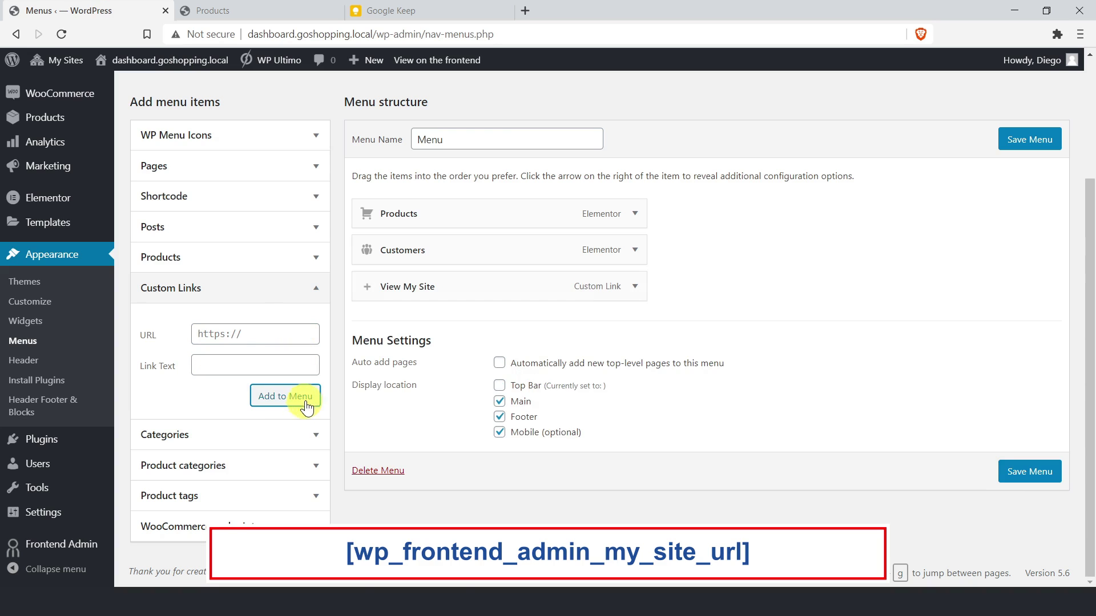
- Make View My Site open in a new tab with the welcome-view-site eye Dashicon
left_click(635, 287)
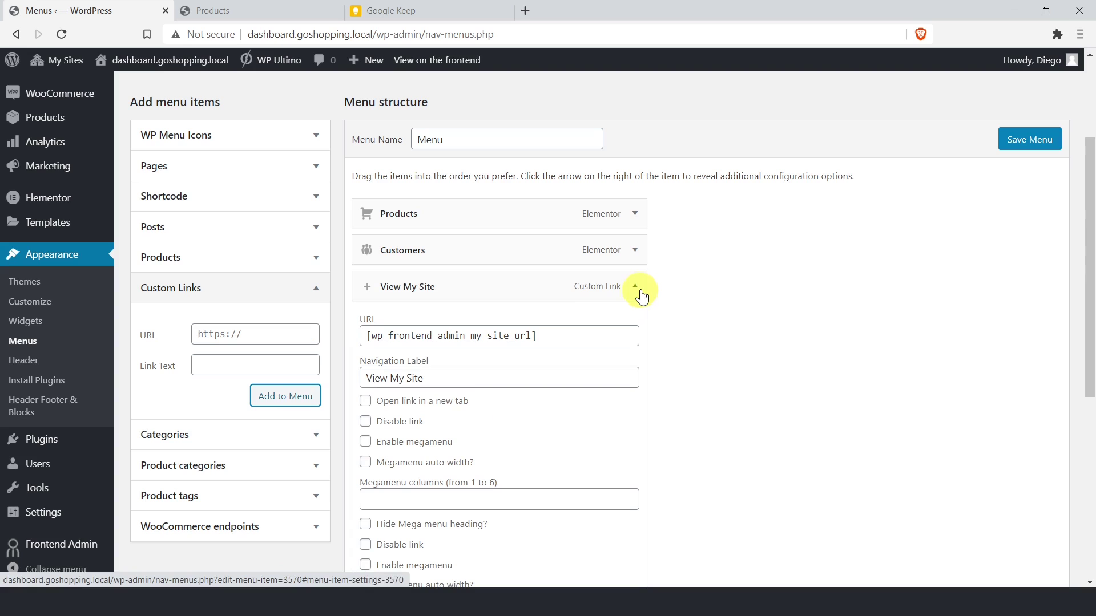
left_click(411, 403)
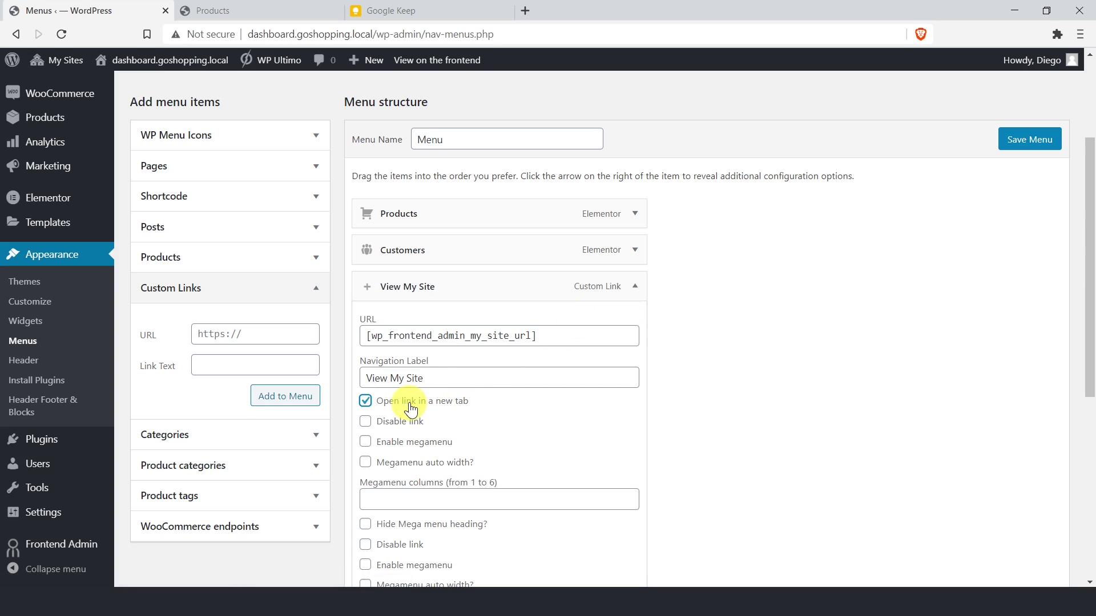
left_click(367, 286)
left_click(648, 421)
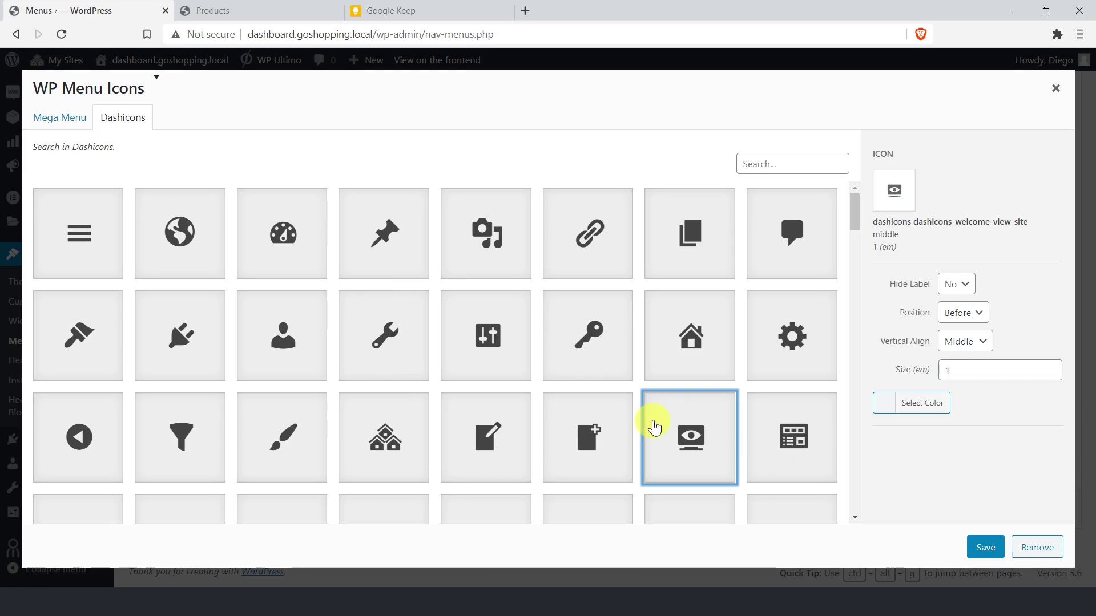
left_click(986, 545)
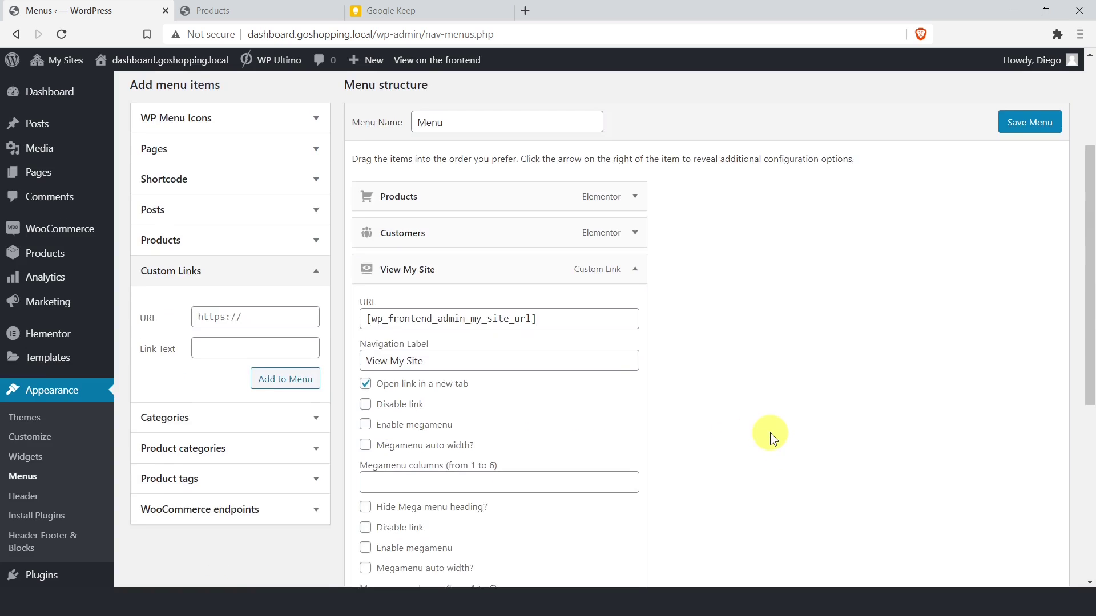
- Add a 'Log Out' custom link to the menu
left_click(634, 447)
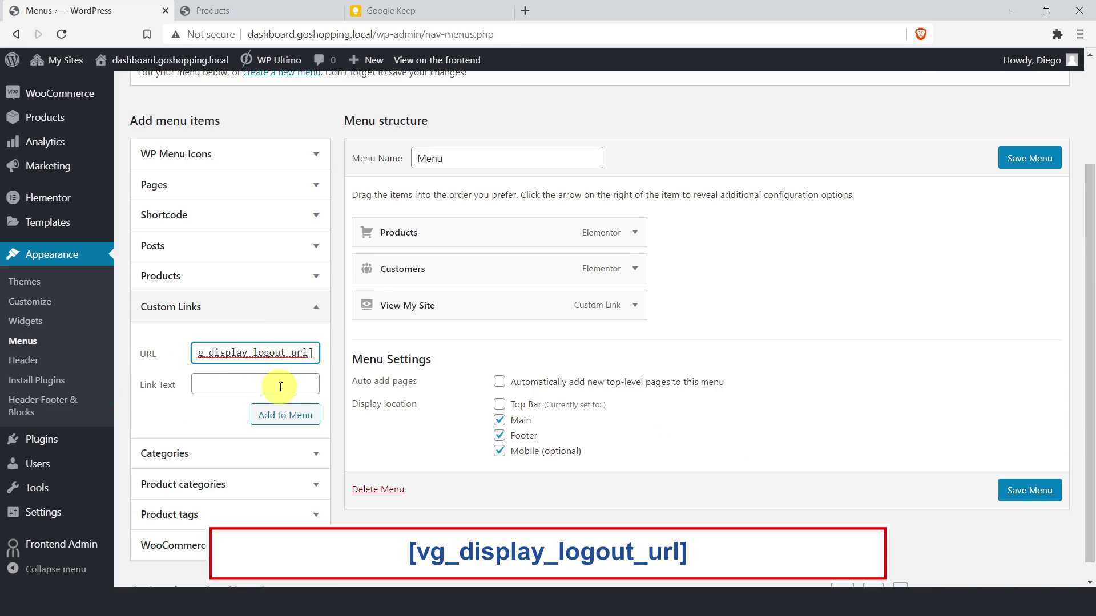
left_click(280, 387)
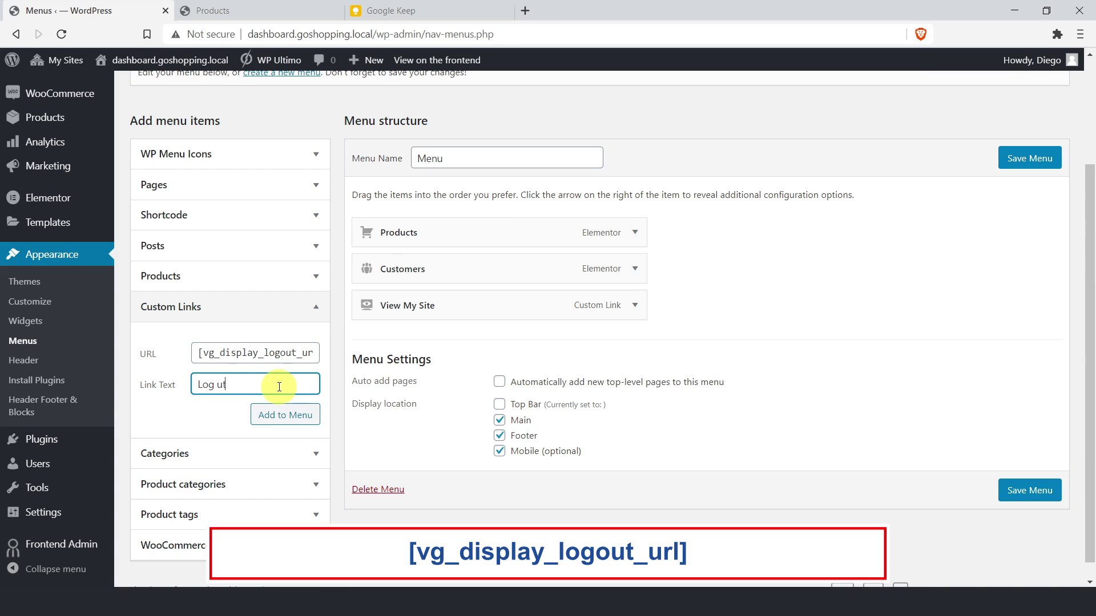
left_click(287, 411)
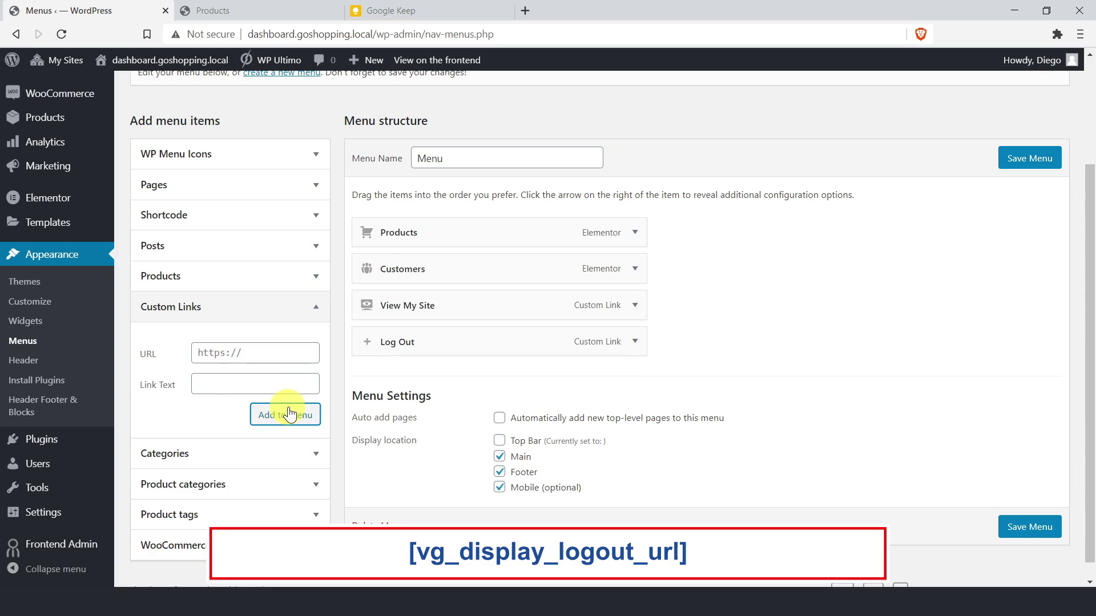
- Give the Log Out item the logout Dashicon and save the menu
left_click(367, 342)
scroll(687, 368, "down", 5)
scroll(687, 368, "down", 20)
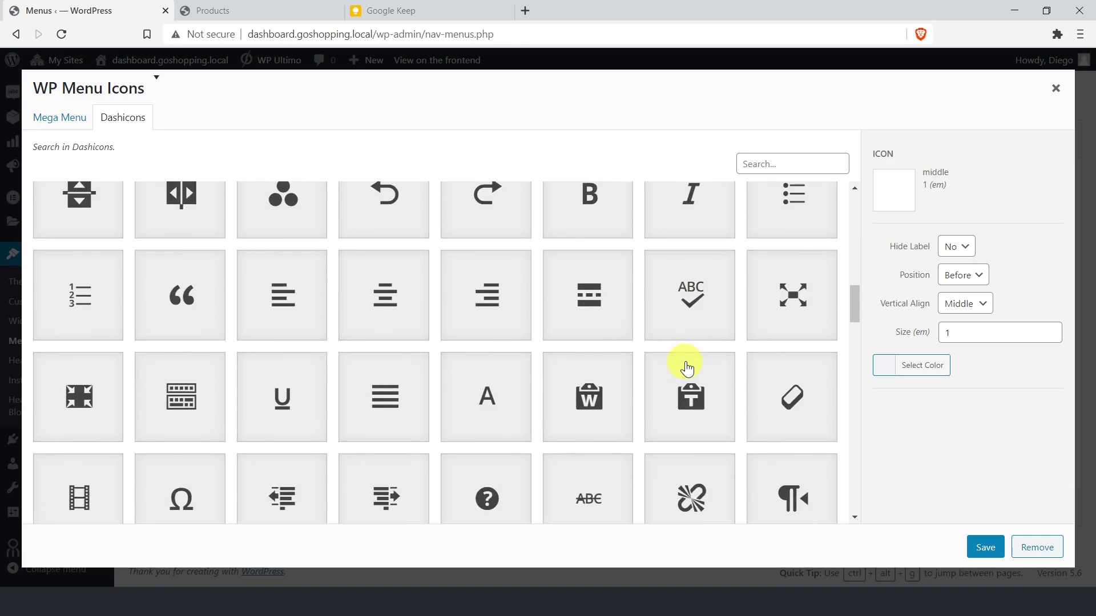
left_click(303, 254)
left_click(983, 545)
left_click(1014, 147)
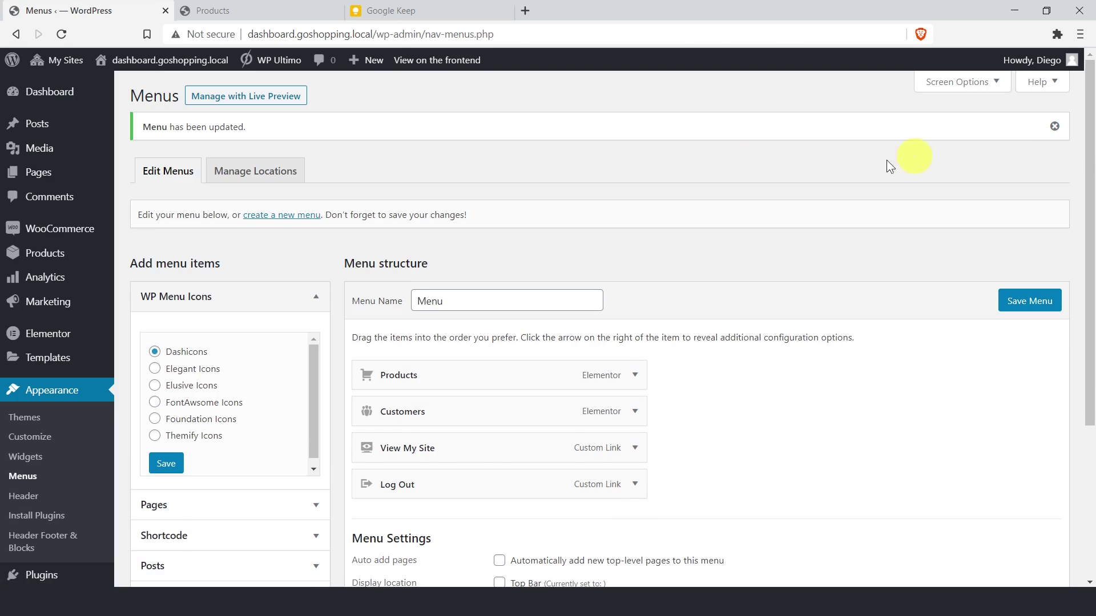
left_click(273, 9)
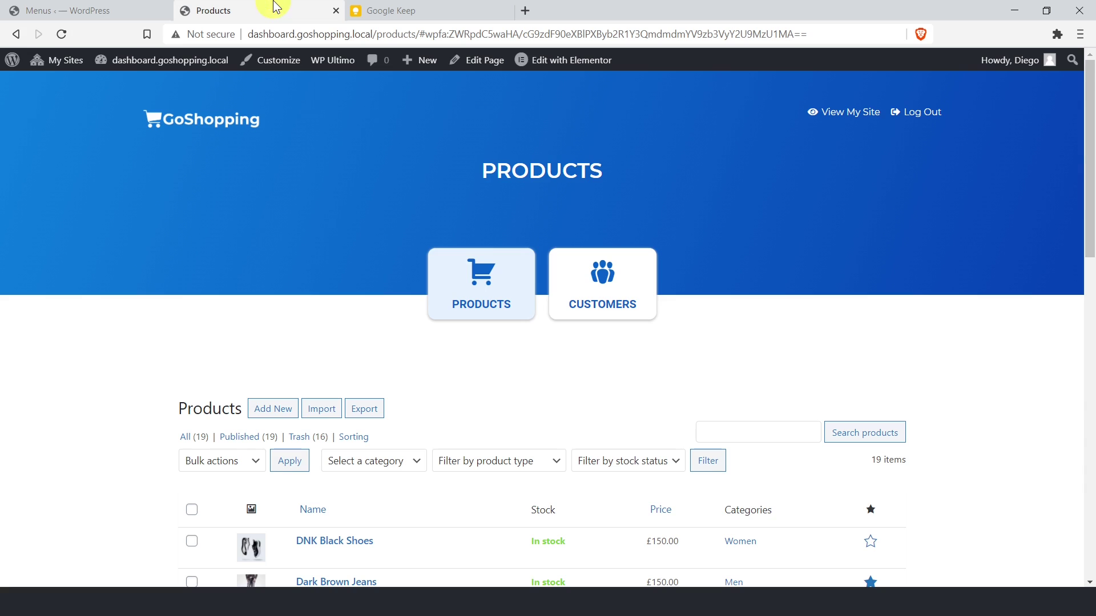
- Reload the frontend Products dashboard to show View My Site and Log Out beside Products and Customers
left_click(63, 35)
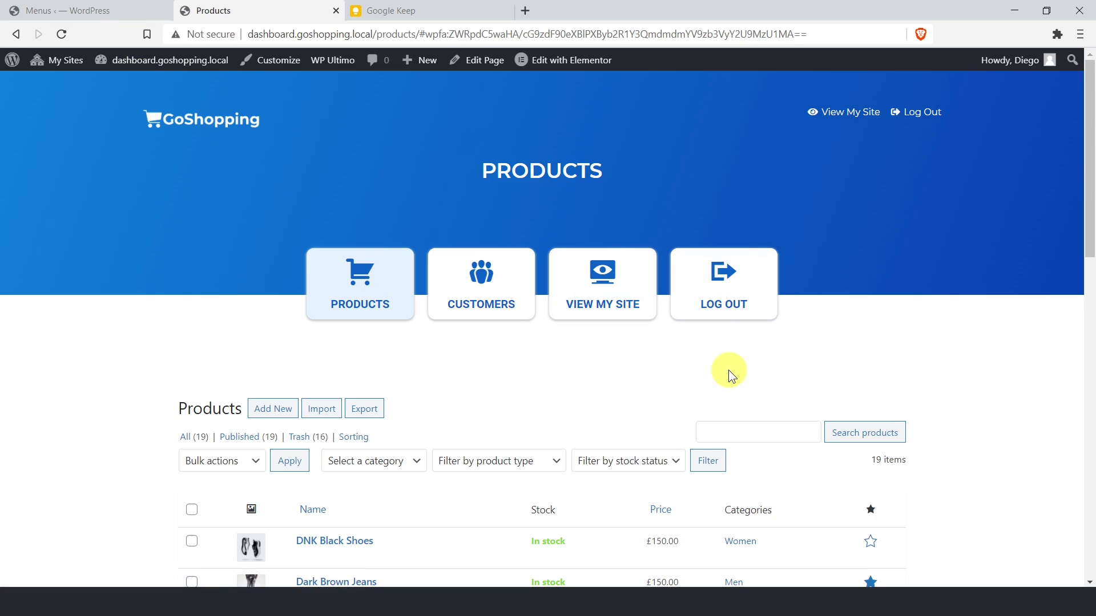
scroll(728, 370, "down", 12)
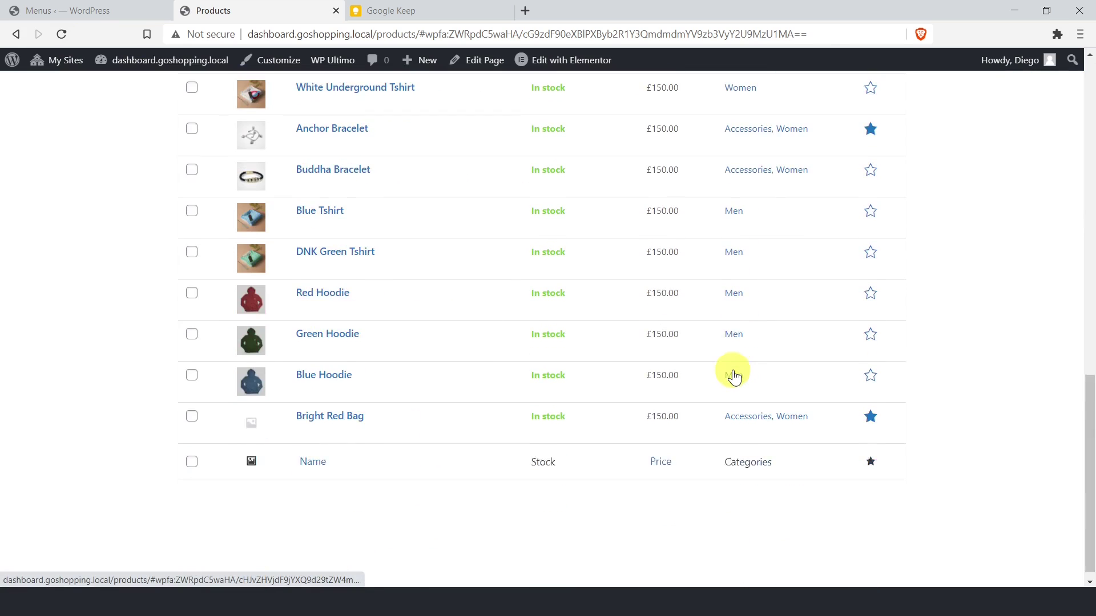
scroll(735, 376, "up", 12)
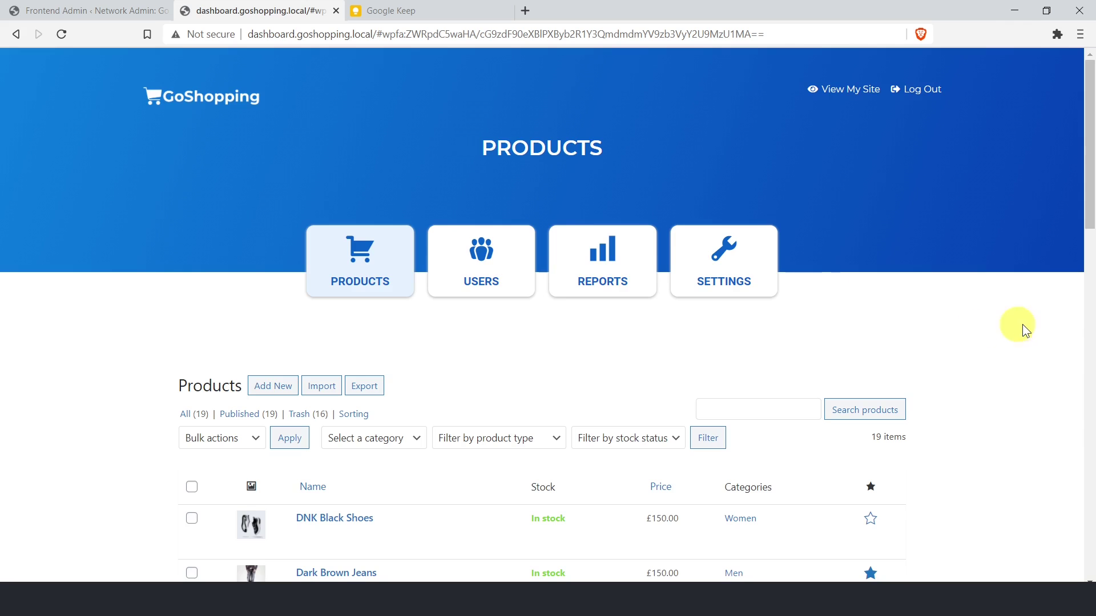
scroll(1021, 325, "down", 6)
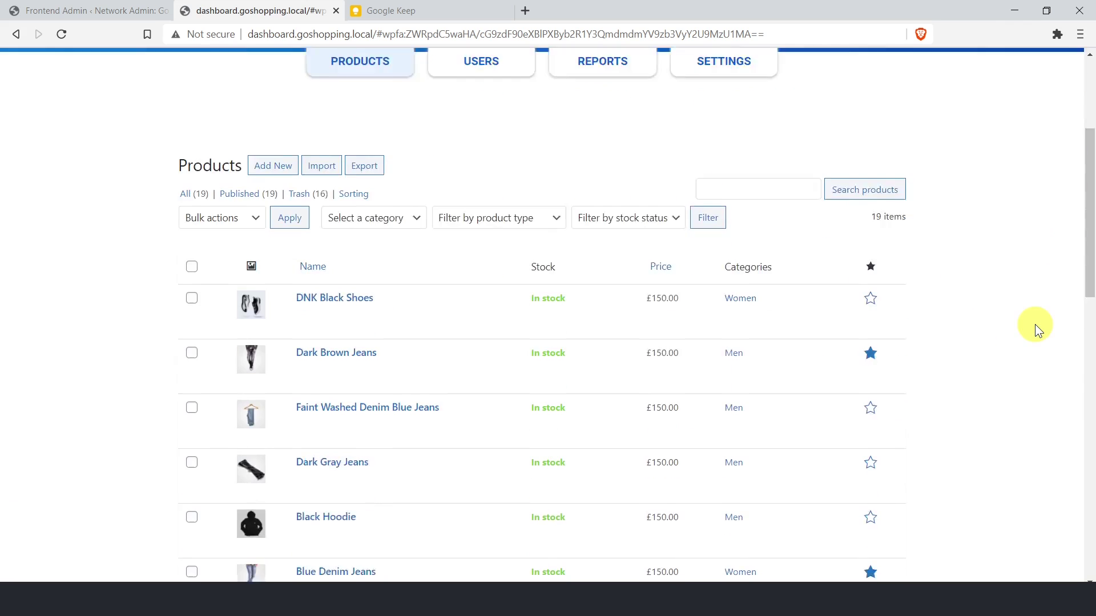
- Check the dashboard's Customers section and its Orders list
scroll(1027, 328, "down", 10)
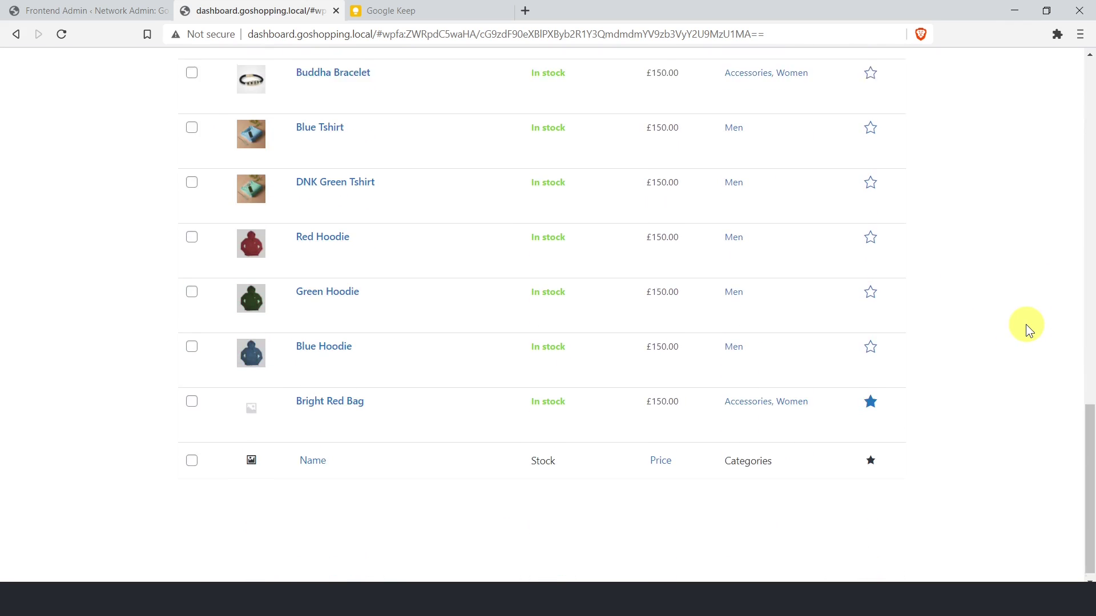
scroll(1028, 329, "up", 16)
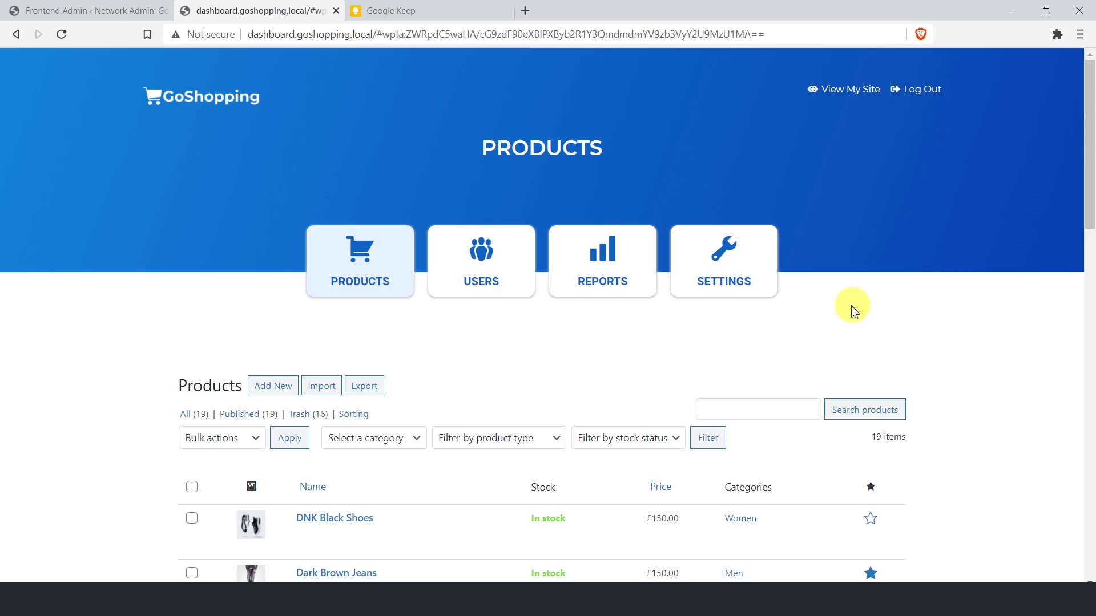
left_click(498, 265)
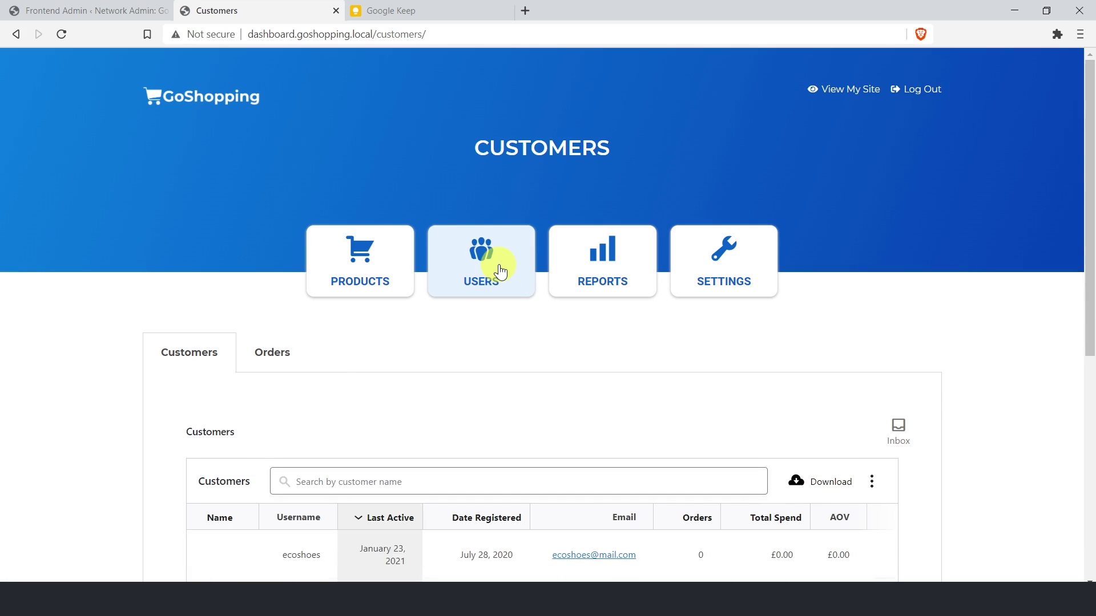
scroll(968, 323, "down", 5)
scroll(973, 319, "up", 6)
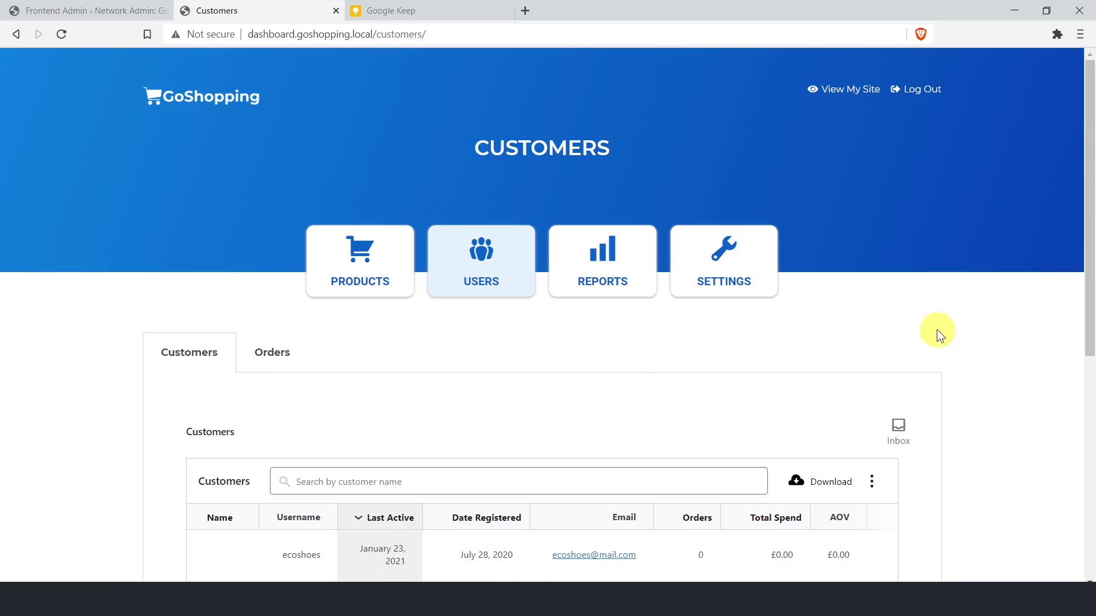
left_click(262, 361)
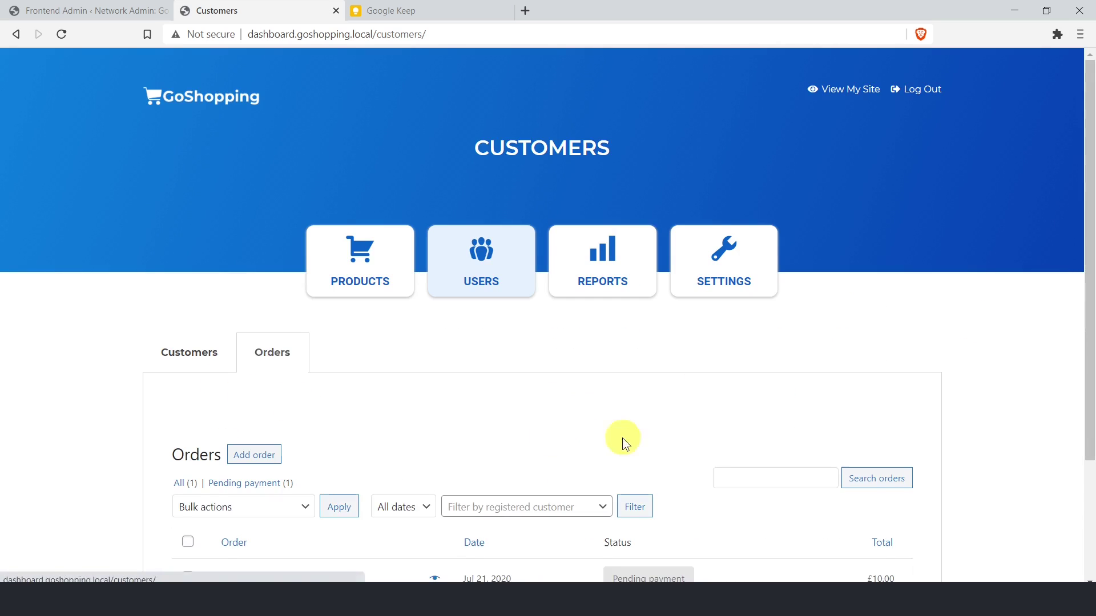
scroll(735, 399, "down", 3)
scroll(751, 470, "up", 3)
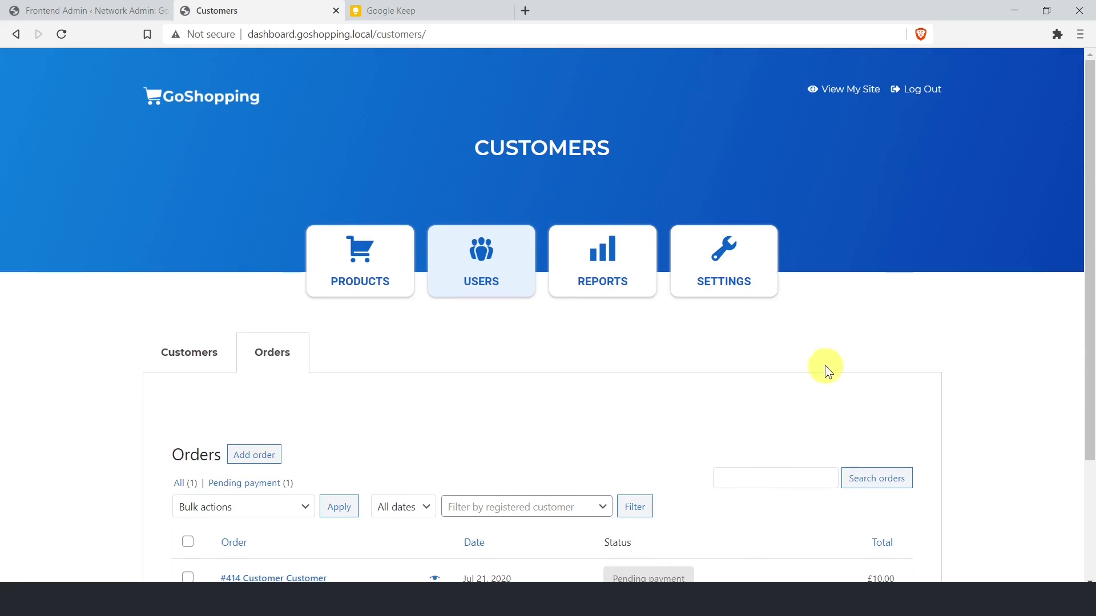
- Visit the storefront via View My Site, then return to Customers and log out
left_click(851, 97)
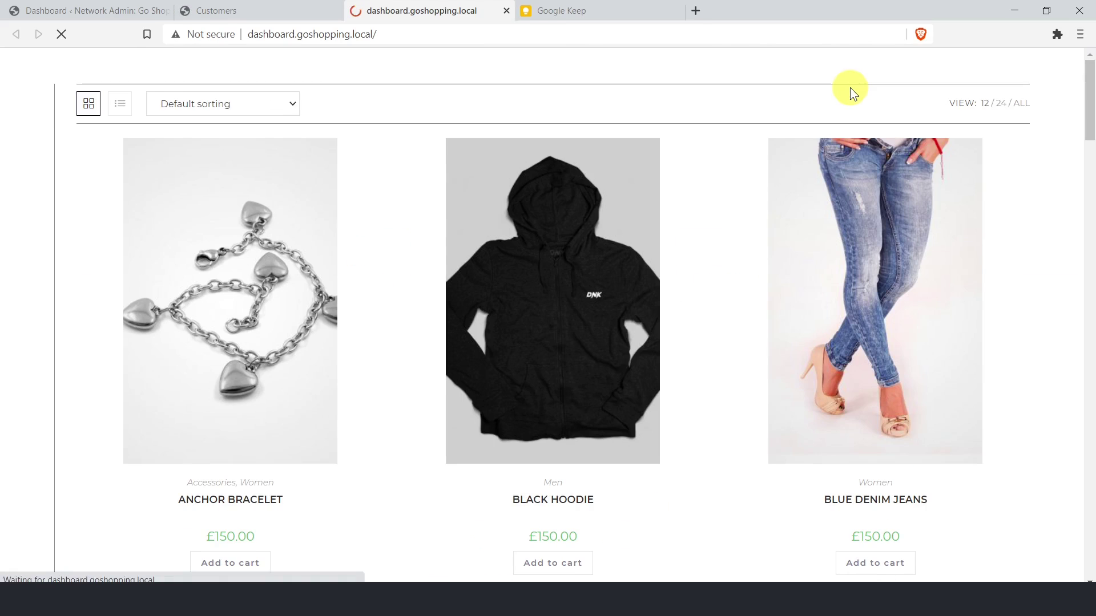
scroll(706, 198, "down", 20)
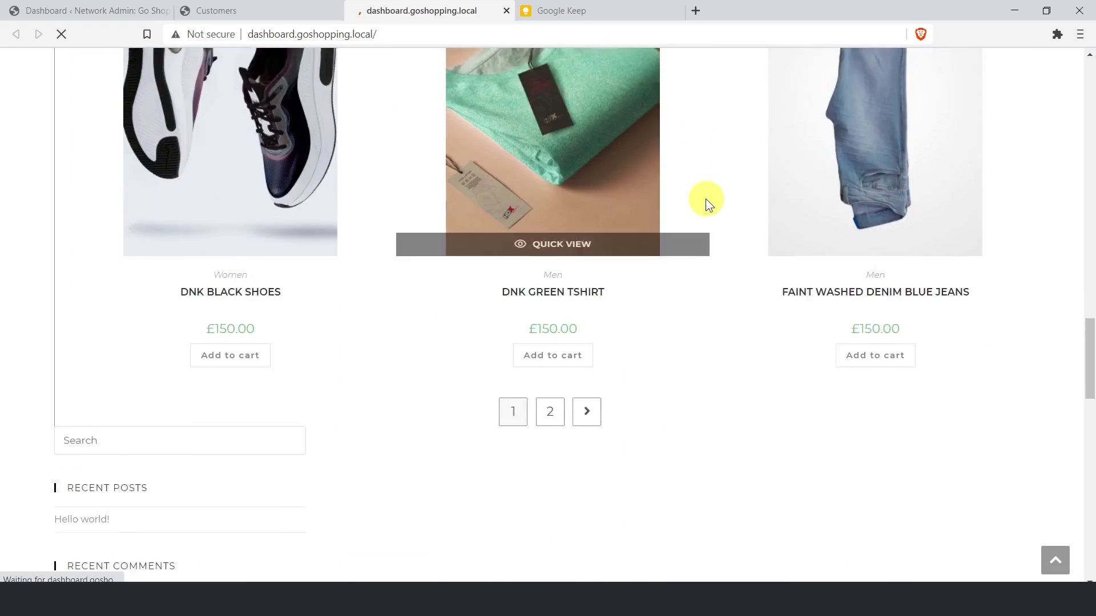
scroll(706, 197, "up", 15)
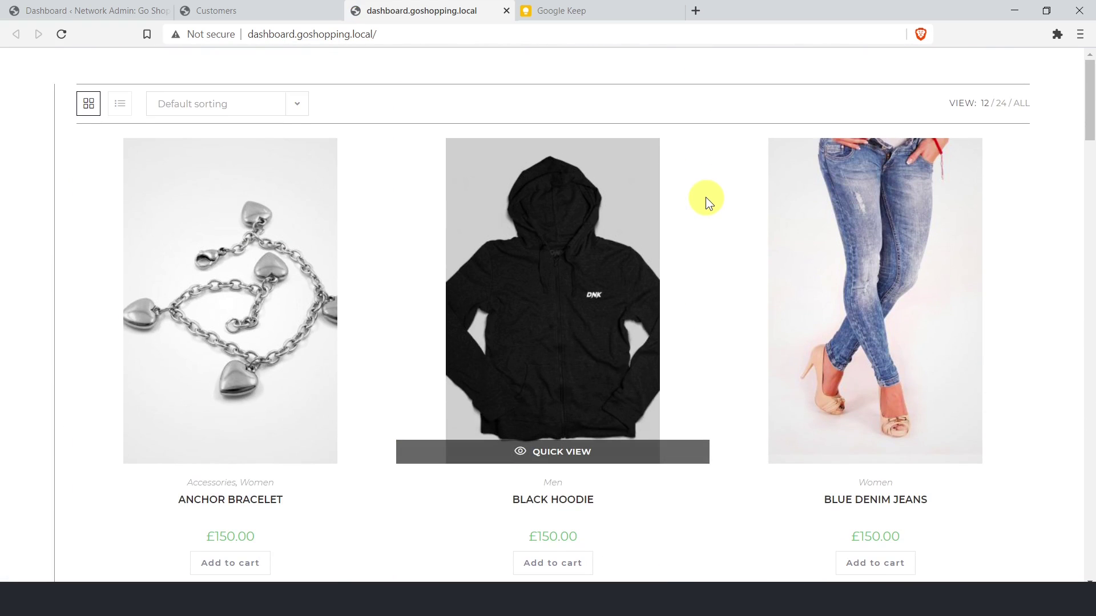
left_click(286, 9)
left_click(924, 90)
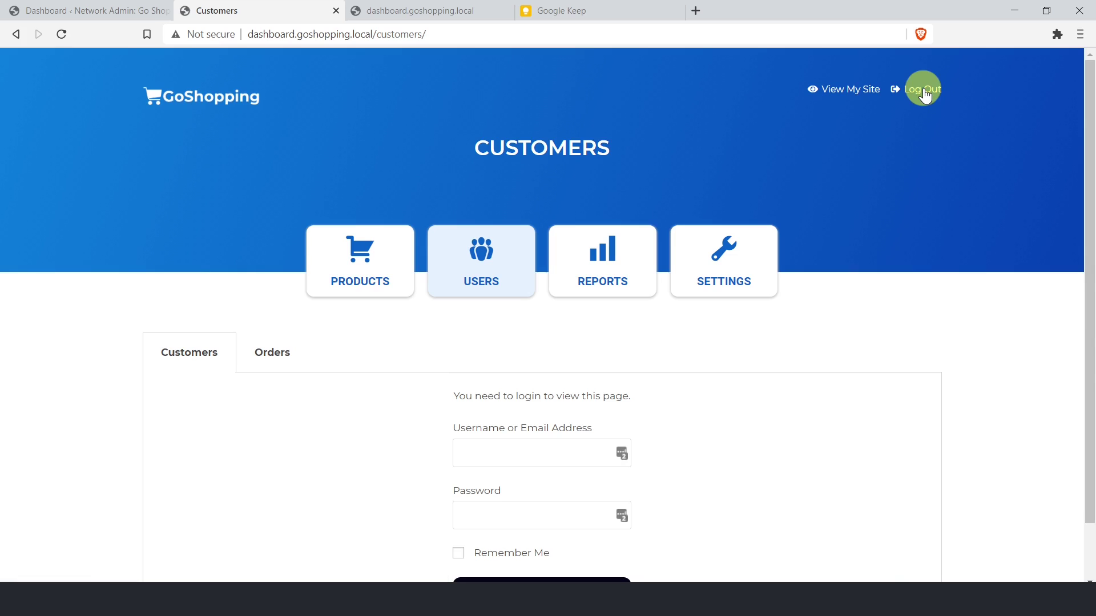
- Look over the Elementor Login page with its GoShopping logo and shortcode widget
scroll(941, 182, "down", 1)
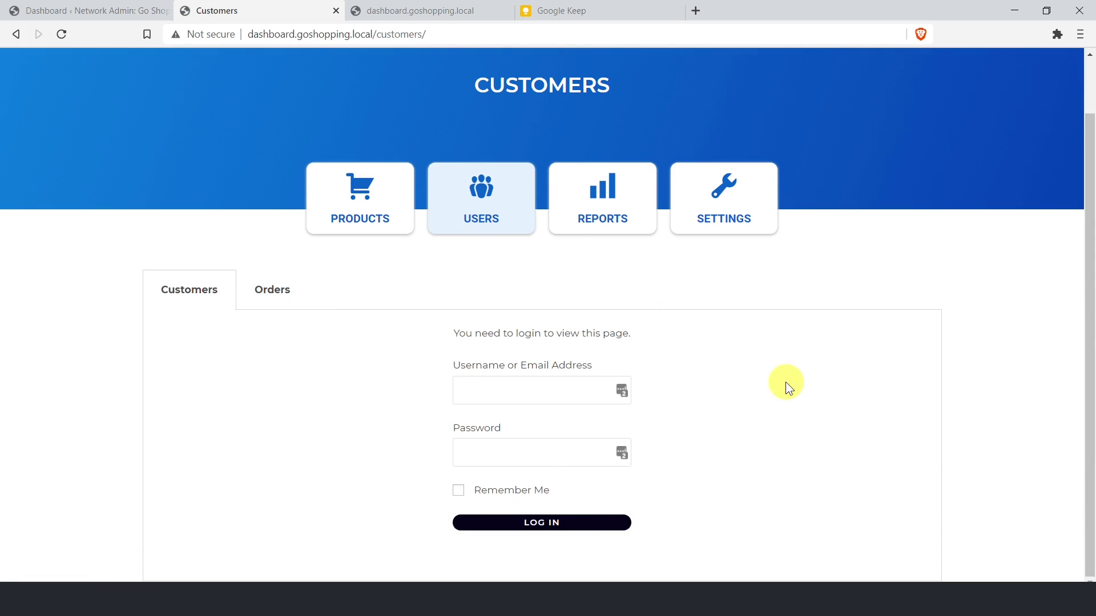
scroll(786, 380, "up", 1)
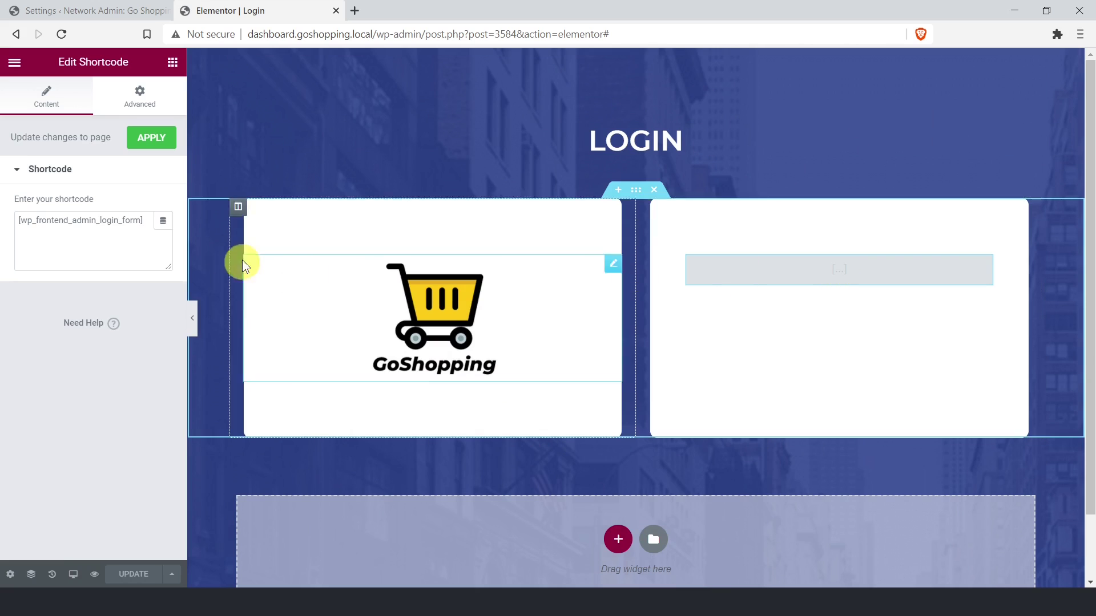
- Apply the [wp_frontend_admin_login_form] shortcode so the right-hand card renders the login form
triple_click(137, 247)
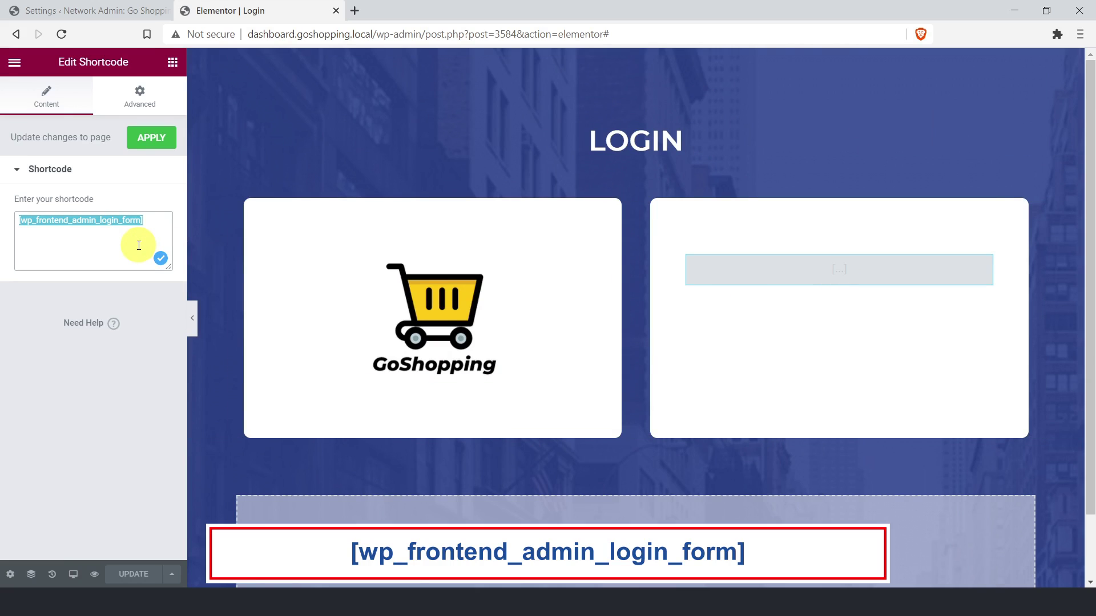
left_click(149, 147)
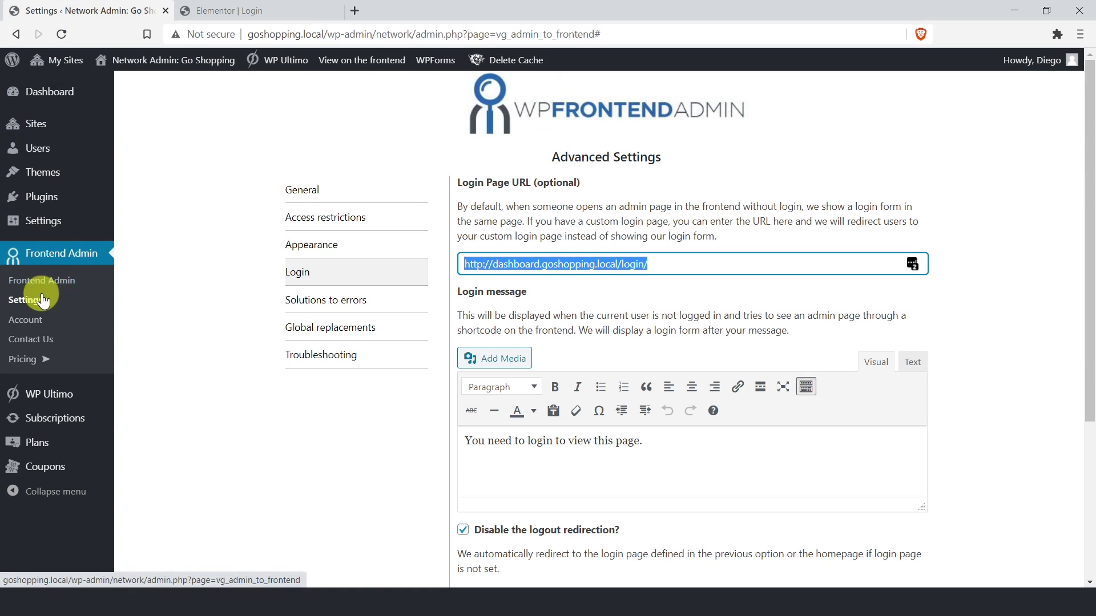
left_click_drag(697, 264, 411, 262)
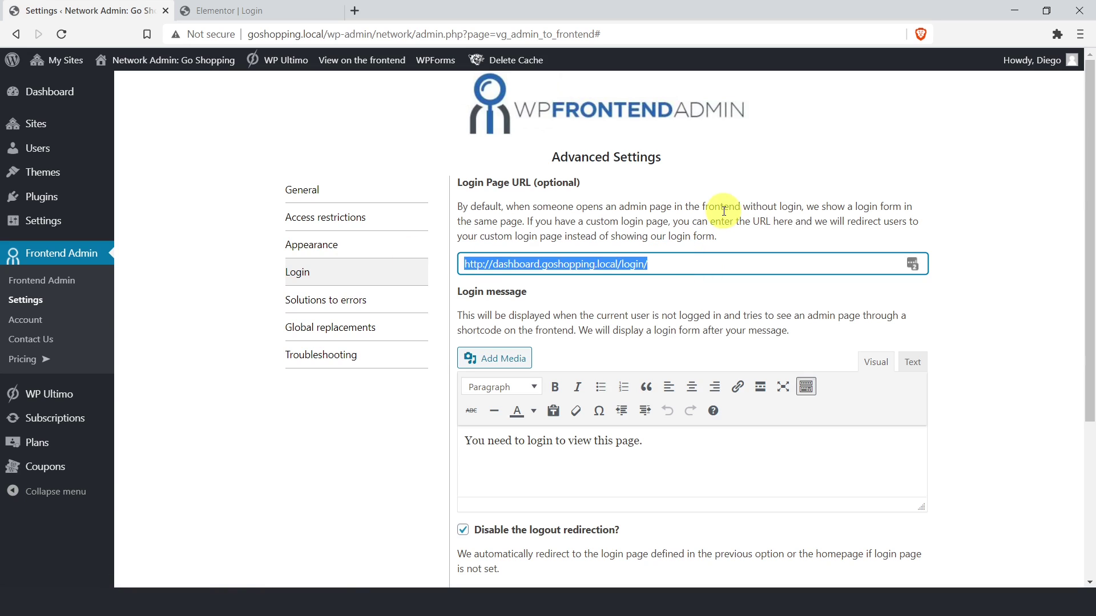
scroll(742, 240, "down", 5)
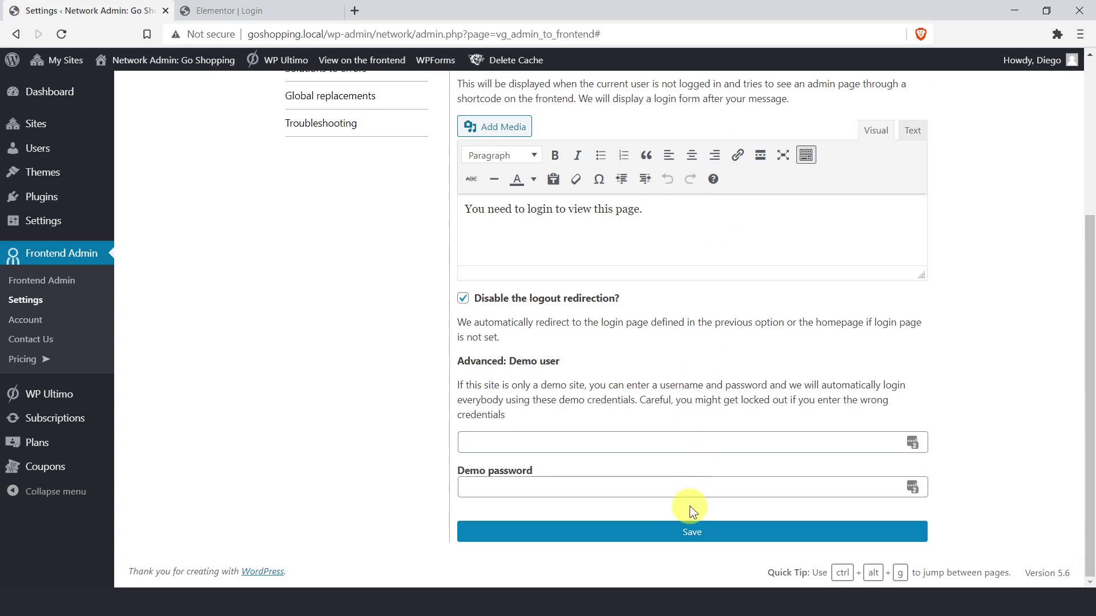
left_click(693, 533)
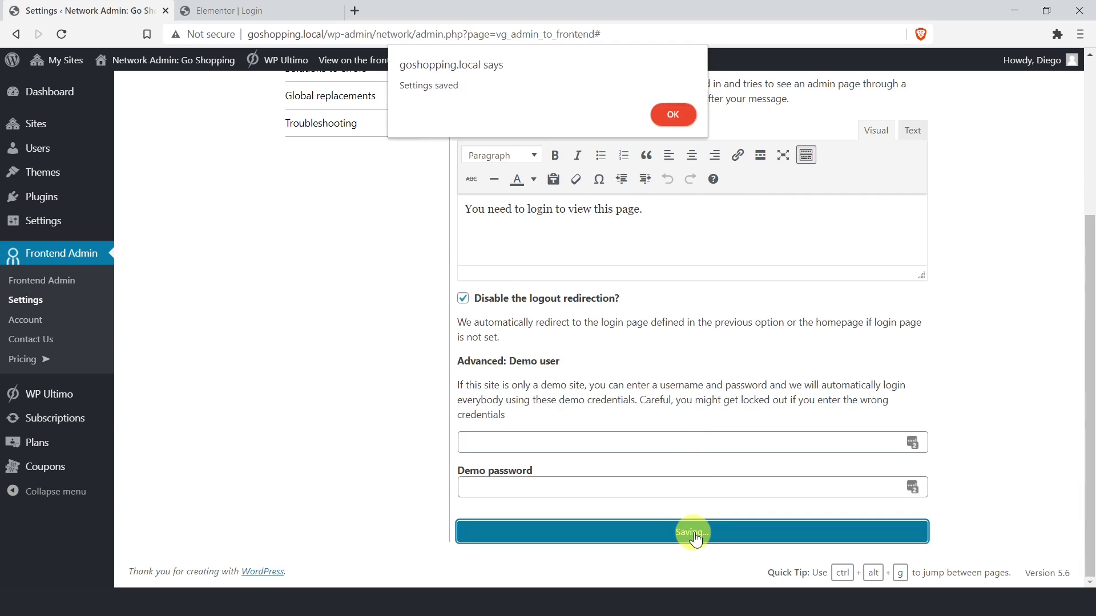
left_click(676, 118)
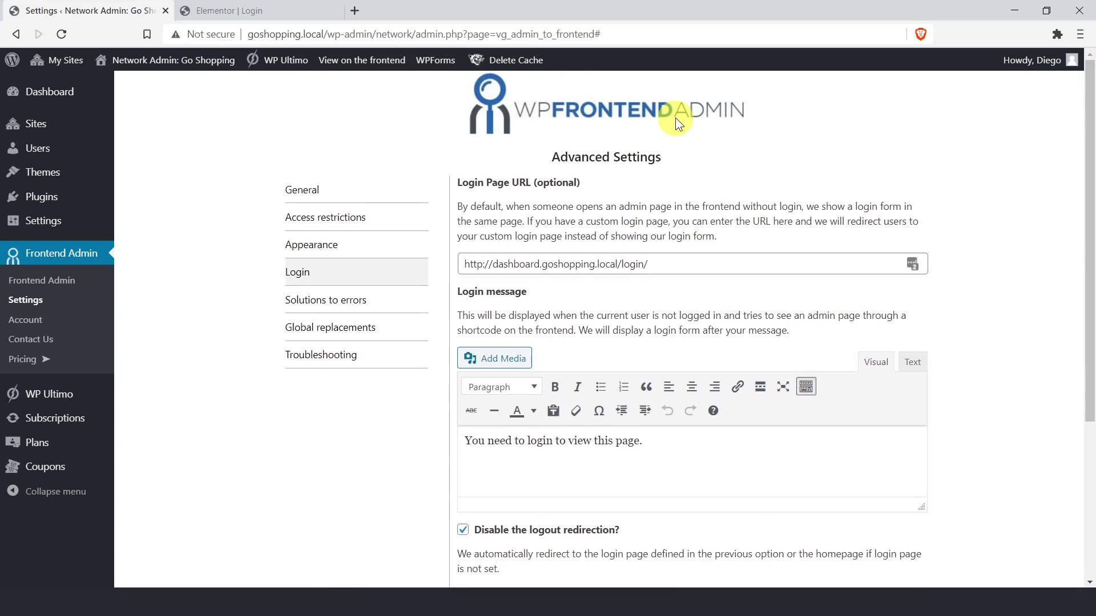